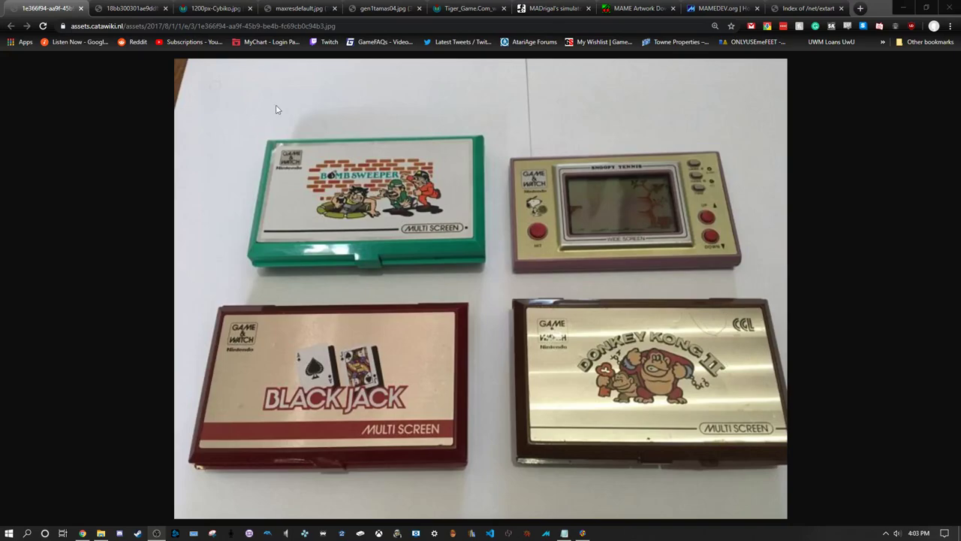
View the open pictures of Tiger LCD handhelds, Cybiko devices, generation 1 Tamagotchis and the Tiger game.com
left_click(128, 9)
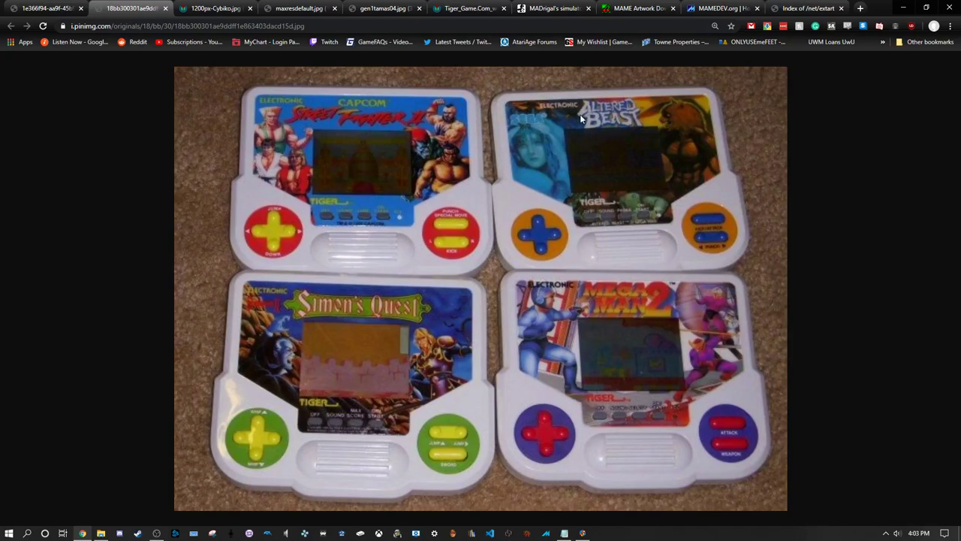
left_click(205, 7)
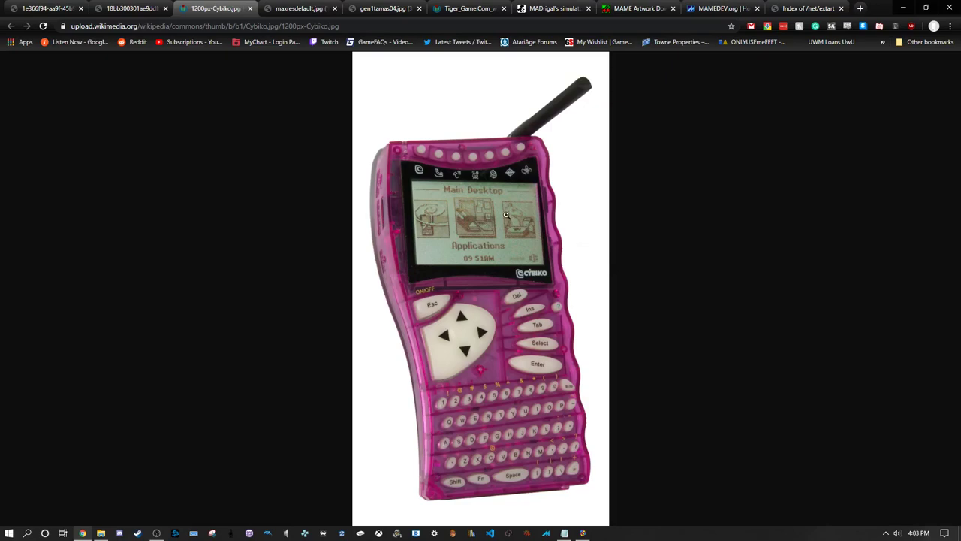
left_click(297, 9)
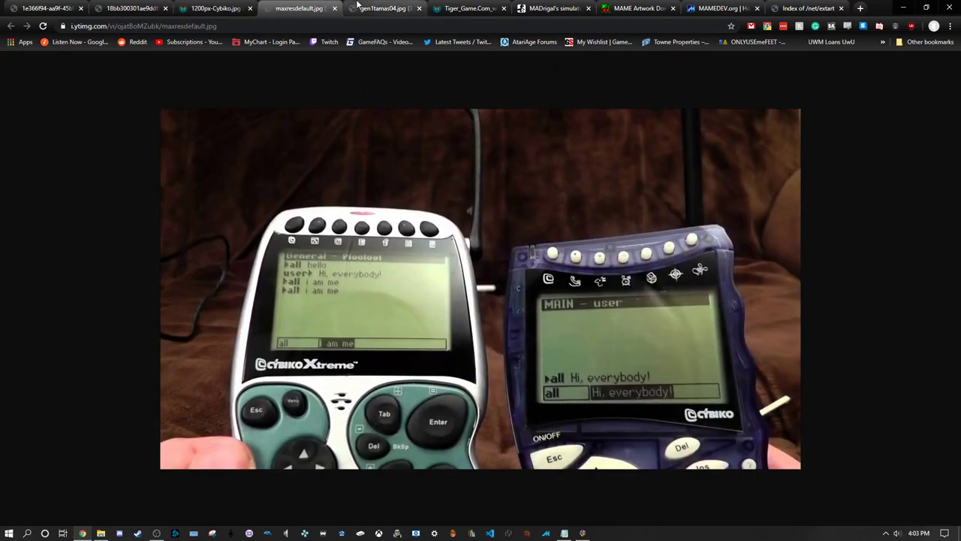
left_click(358, 6)
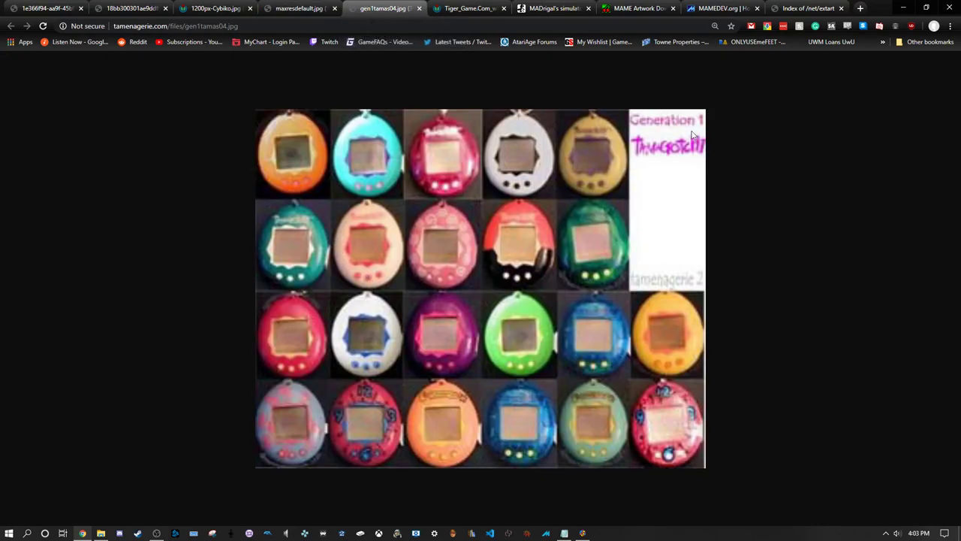
left_click(465, 9)
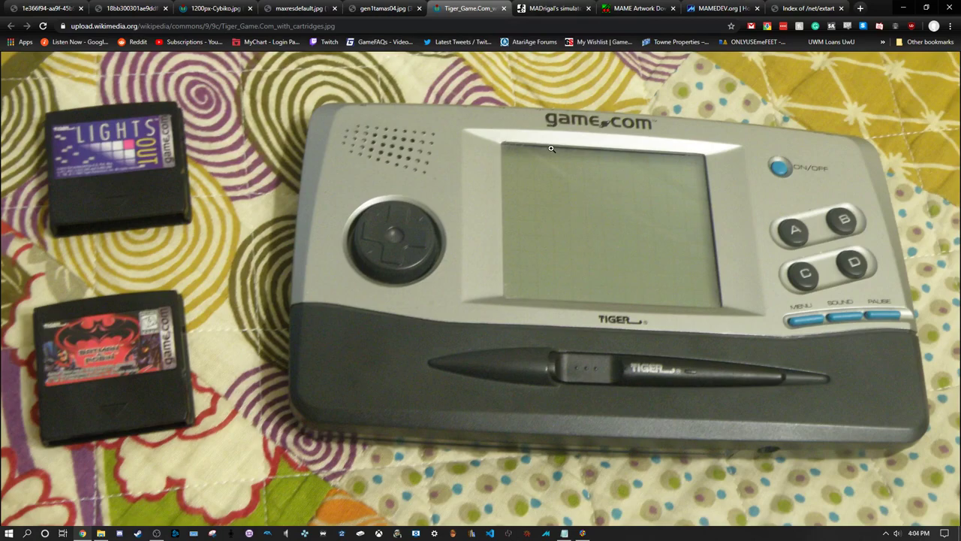
Review the available versions and game collections on the MADrigal's Simulators download page
left_click(555, 9)
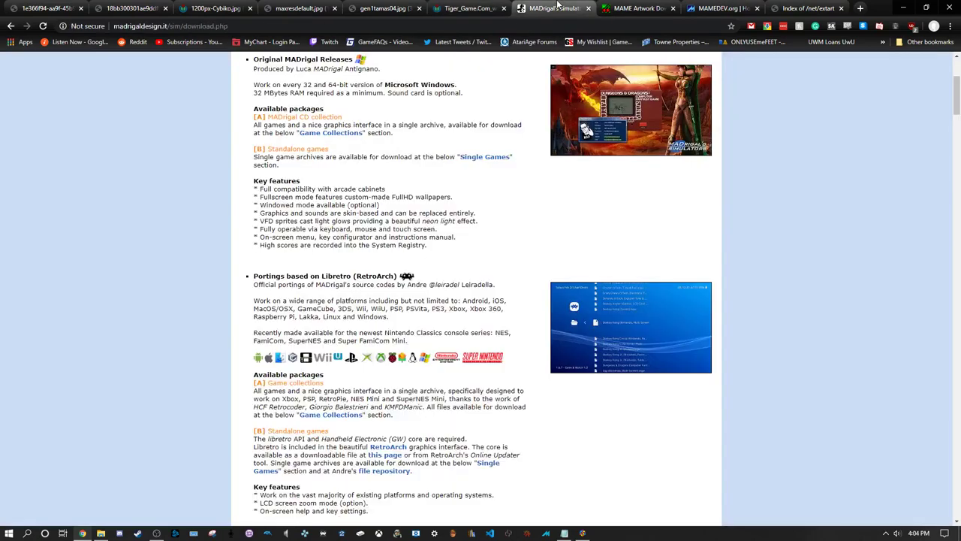
left_click(956, 66)
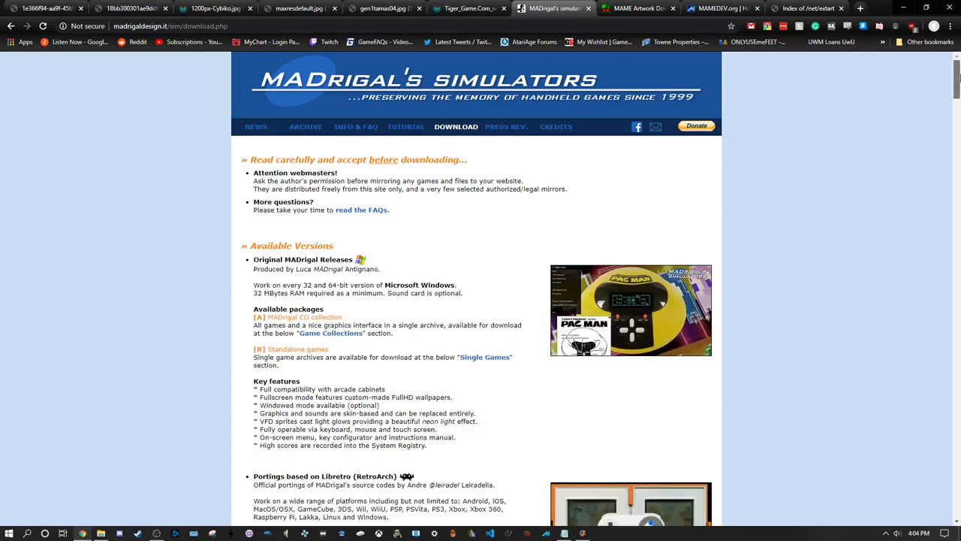
mouse_move(958, 78)
left_mouse_down()
mouse_move(958, 96)
mouse_move(957, 66)
left_mouse_up()
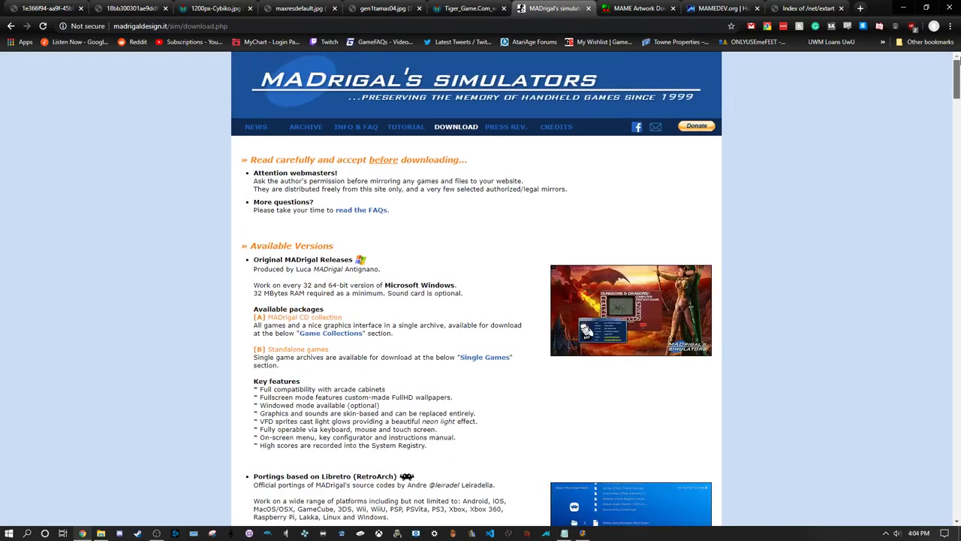
left_click_drag(958, 66, 958, 135)
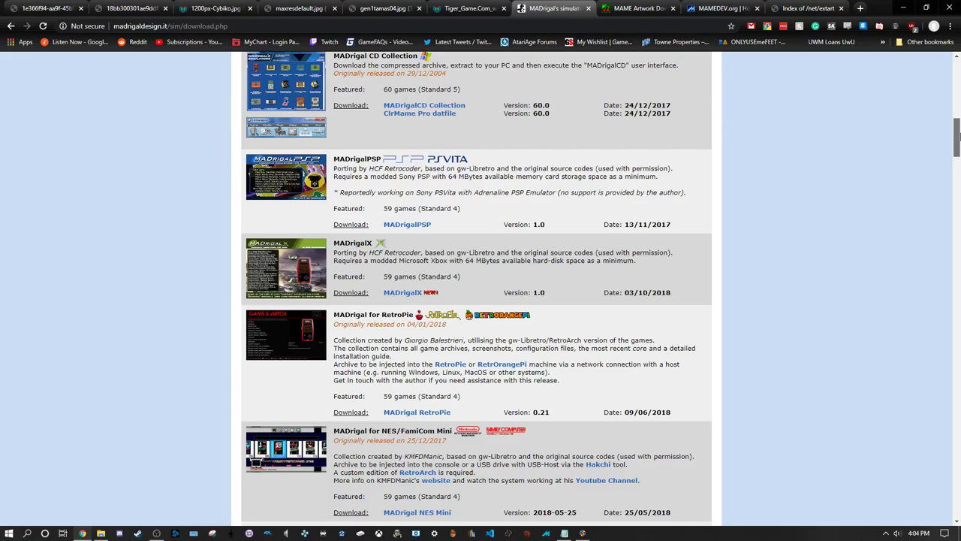
mouse_move(958, 135)
left_mouse_down()
mouse_move(958, 192)
mouse_move(957, 148)
left_mouse_up()
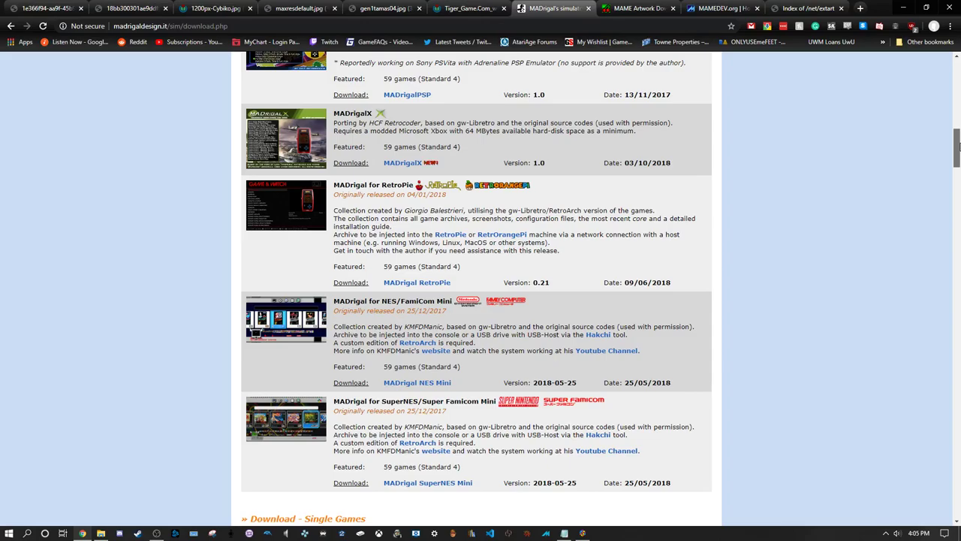
left_click_drag(958, 147, 953, 69)
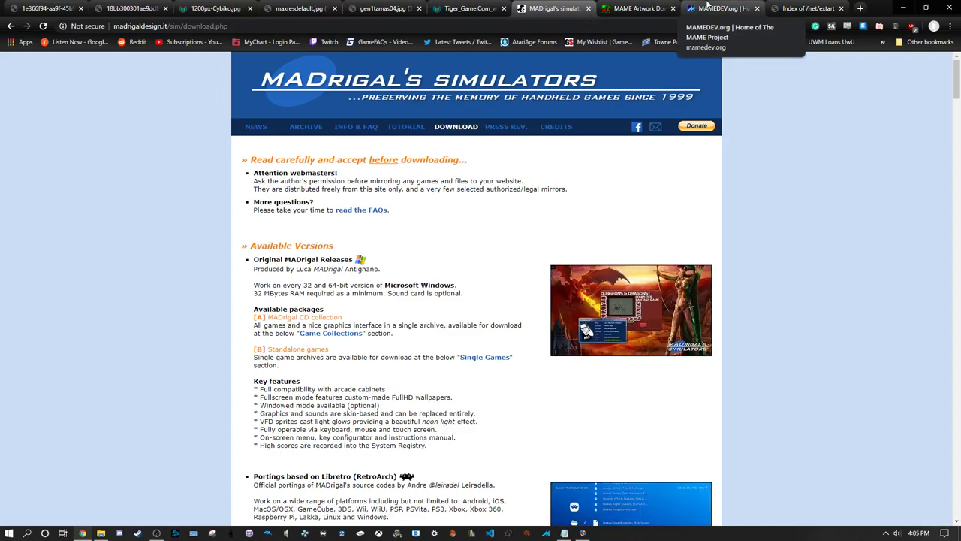
Examine the MAME 0.219 release news on MAMEDEV.org and the site's download options, highlighting the version number
left_click_drag(707, 4, 632, 20)
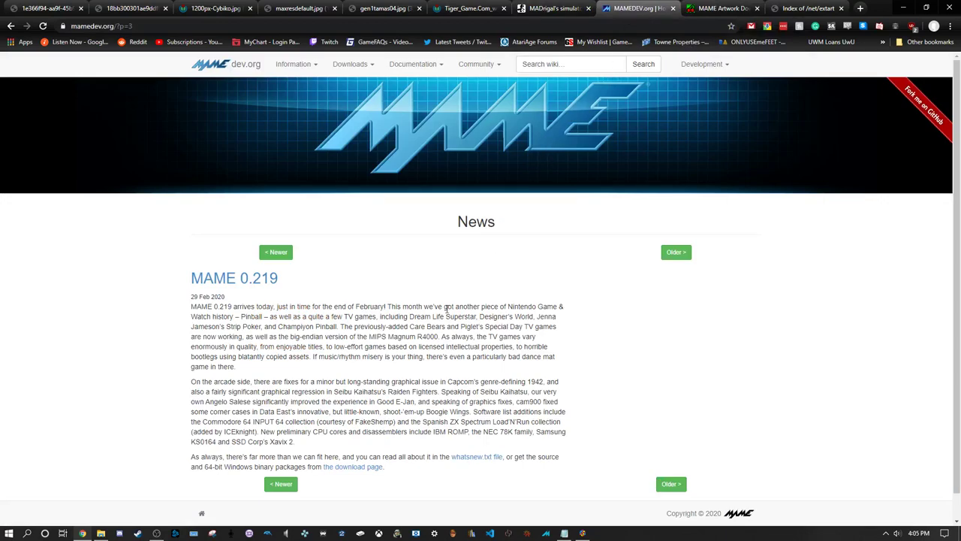
left_click_drag(305, 277, 181, 269)
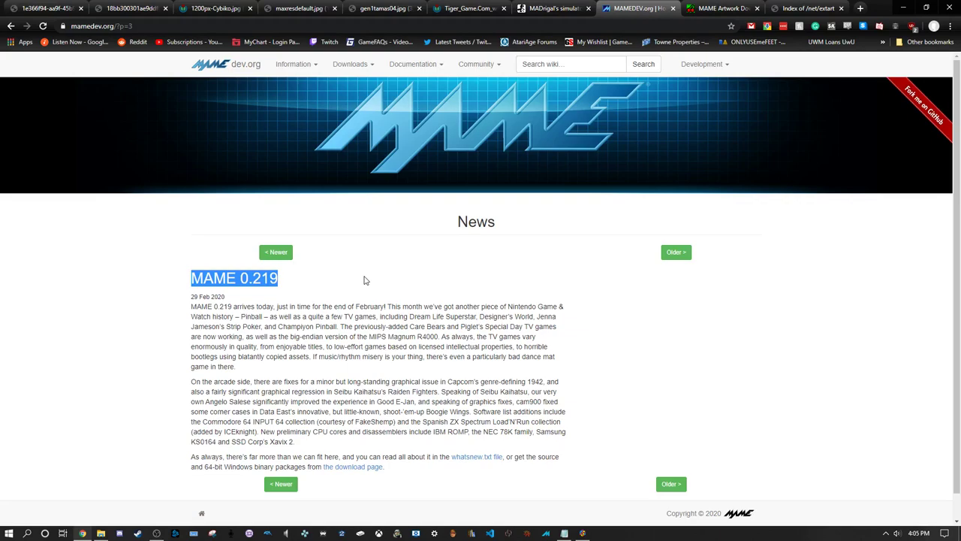
left_click(404, 59)
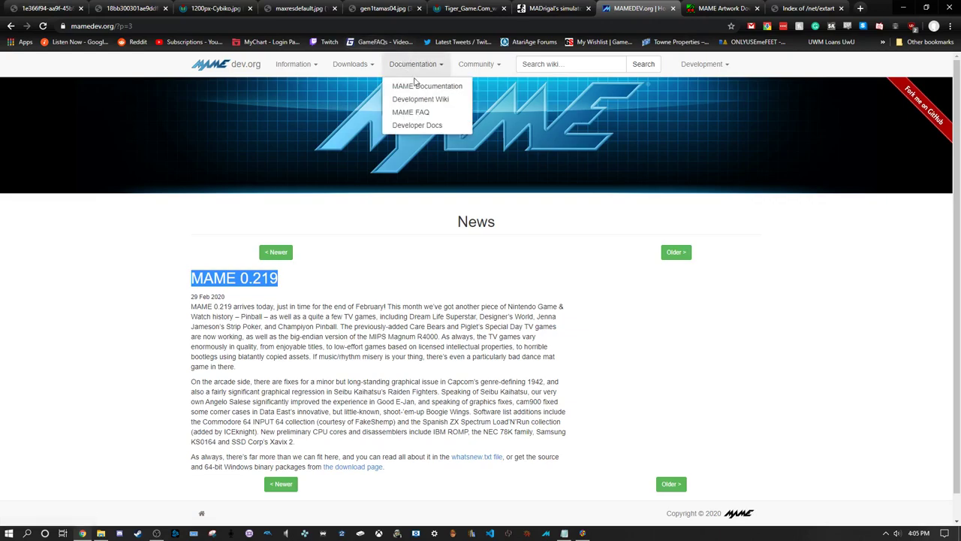
left_click(368, 65)
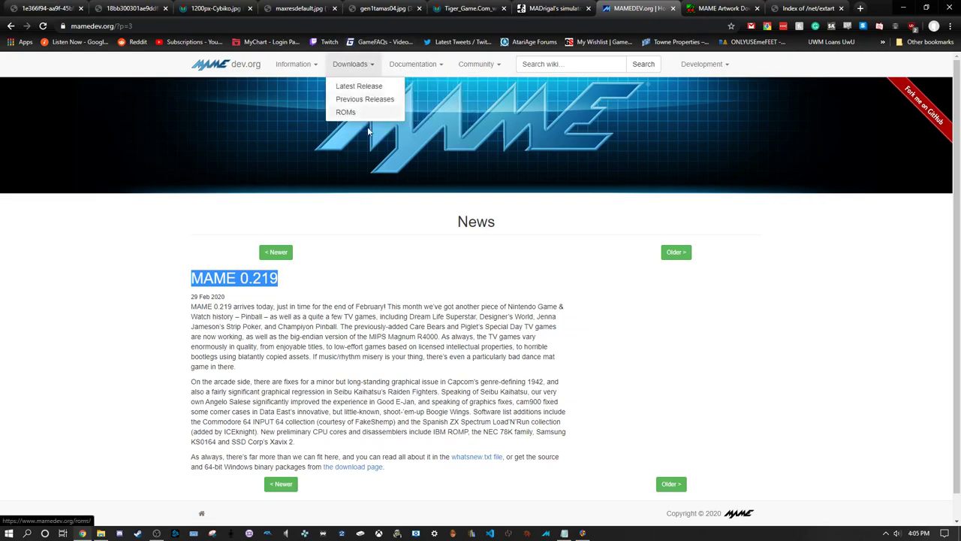
key("Escape")
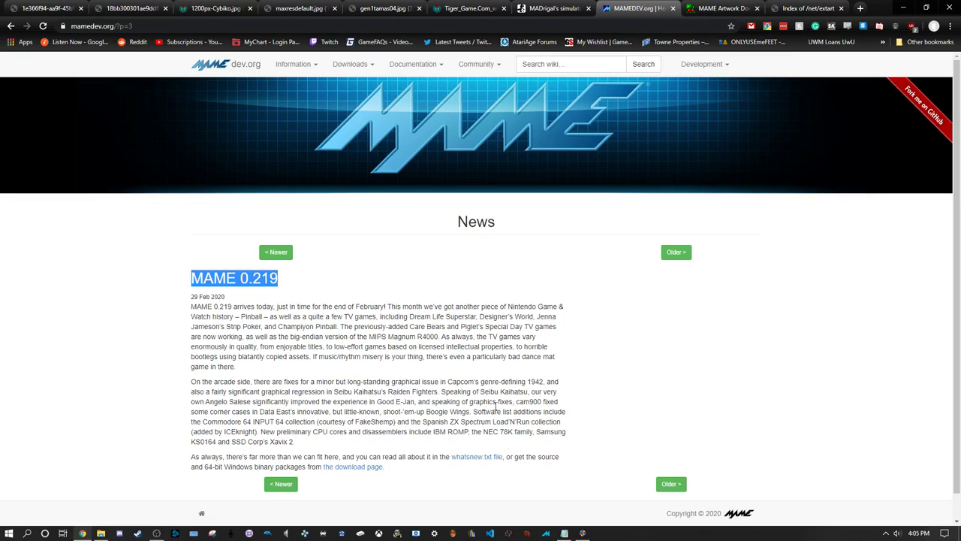
left_click(347, 64)
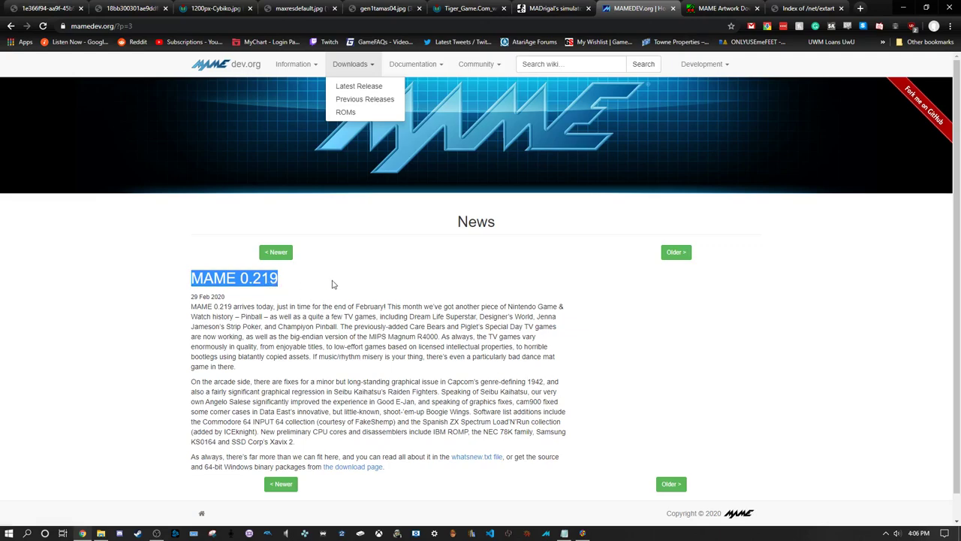
left_click_drag(334, 284, 242, 274)
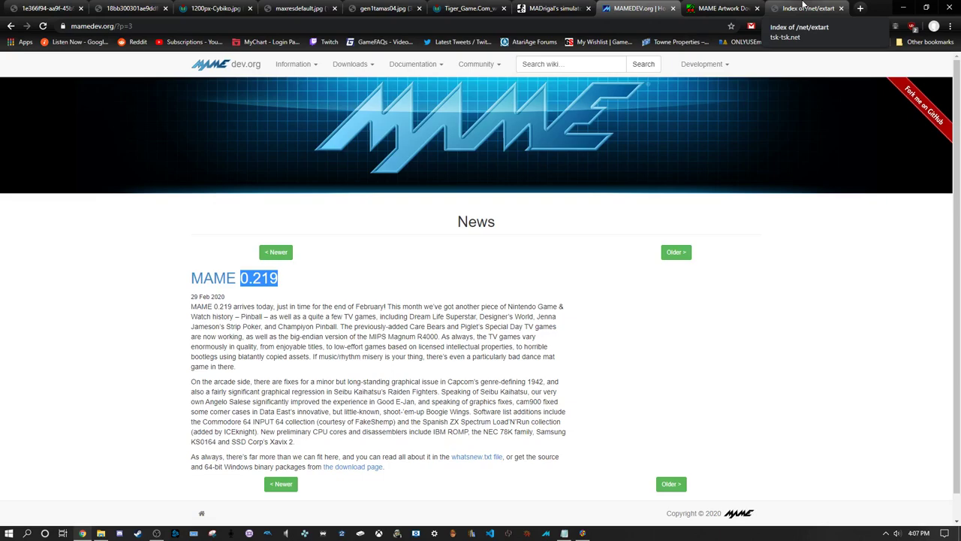
Review the tsk-tsk.net extart index and the handheld game artwork list on Mr. Do's Arcade
left_click_drag(802, 5, 724, 6)
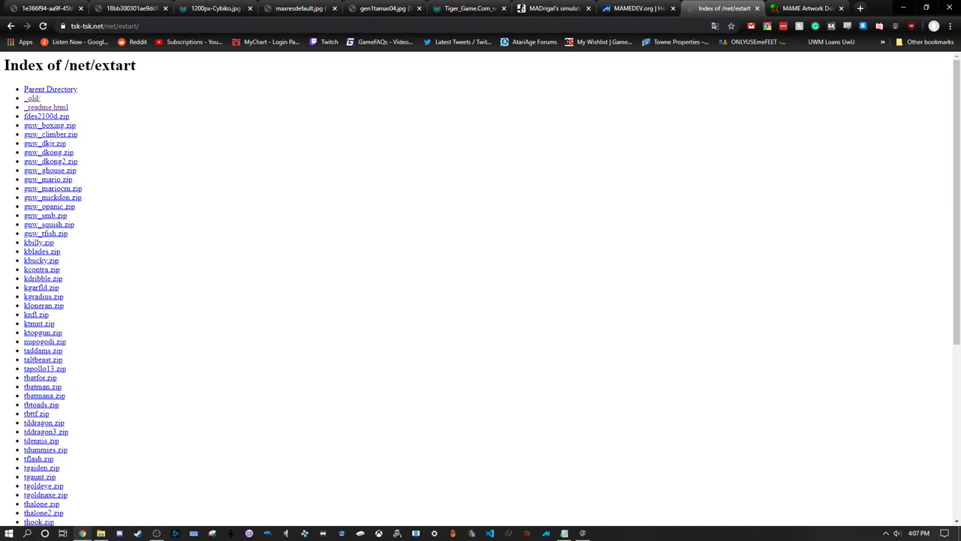
left_click(801, 6)
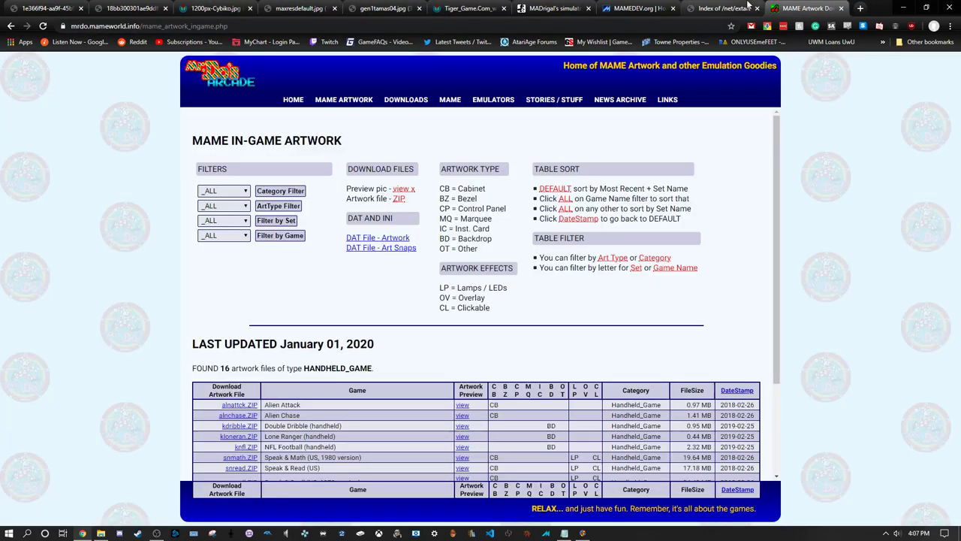
left_click(241, 191)
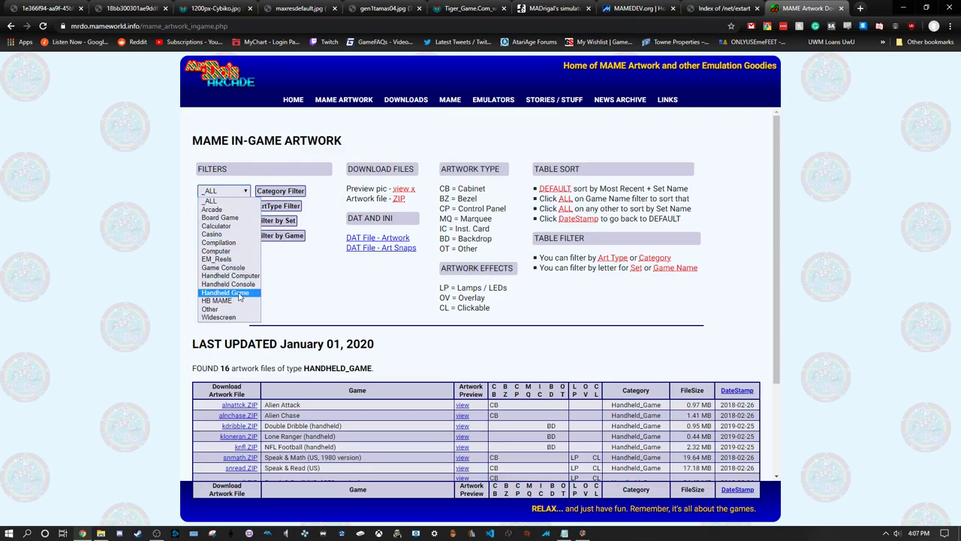
left_click(345, 307)
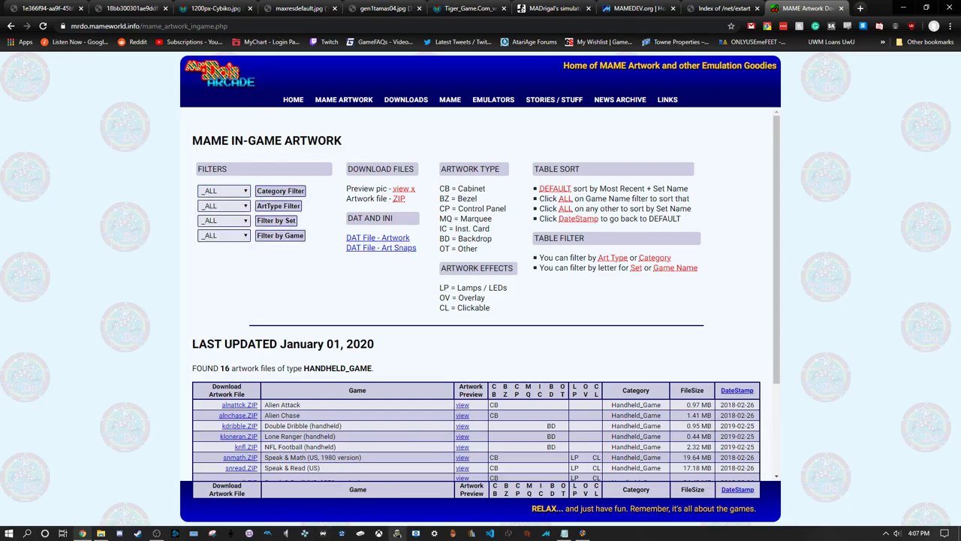
scroll(377, 461, "down", 3)
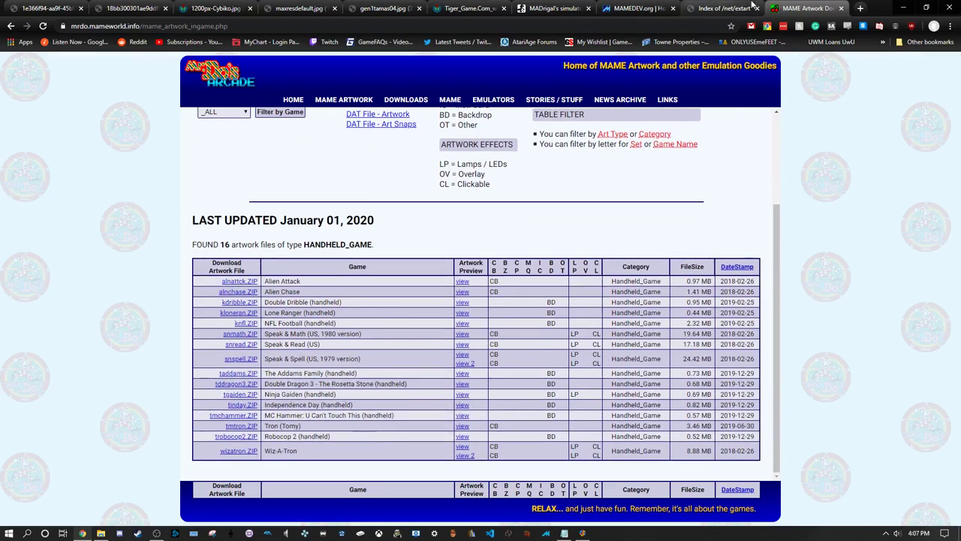
Inspect the zip archives of the tsk-tsk.net extart index in the Chrono Sniffer, then dismiss it
left_click(725, 8)
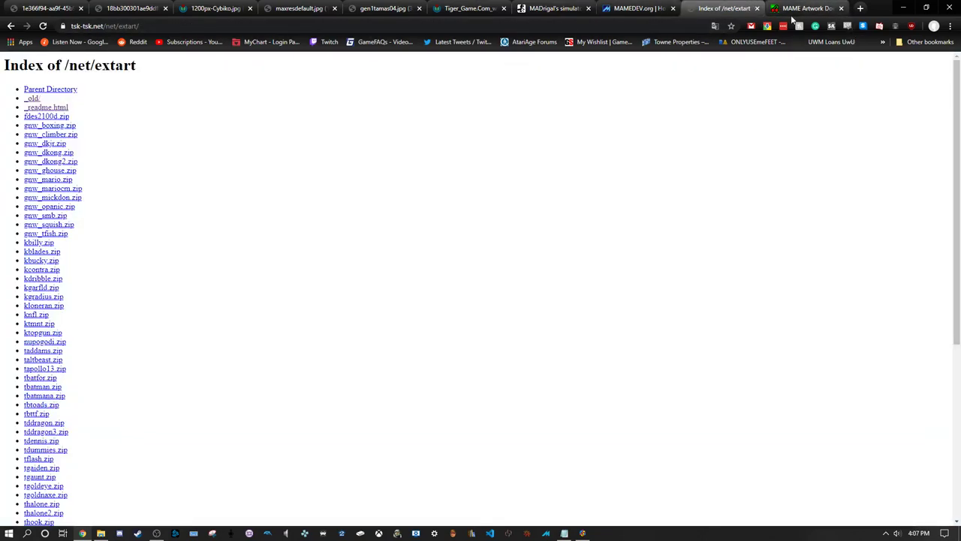
right_click(767, 26)
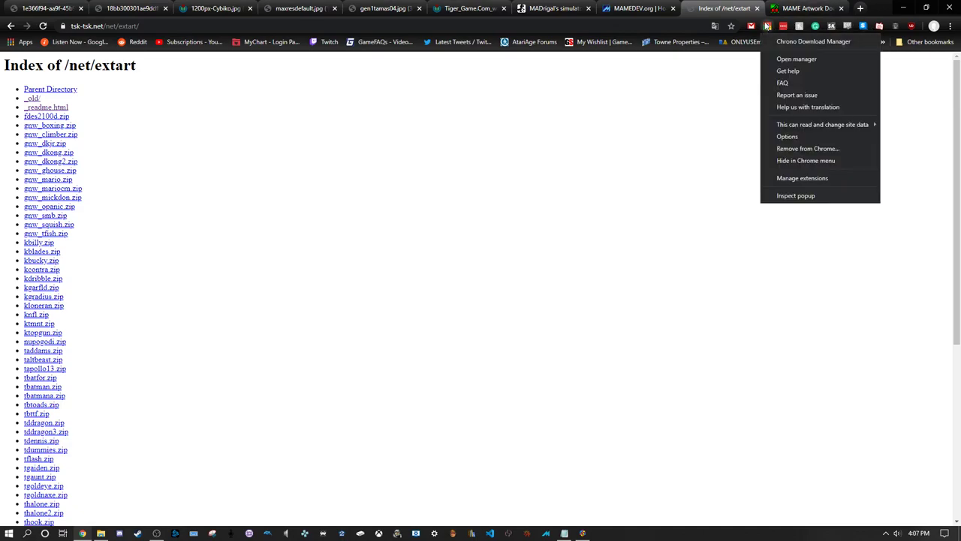
left_click(766, 26)
left_click(766, 26)
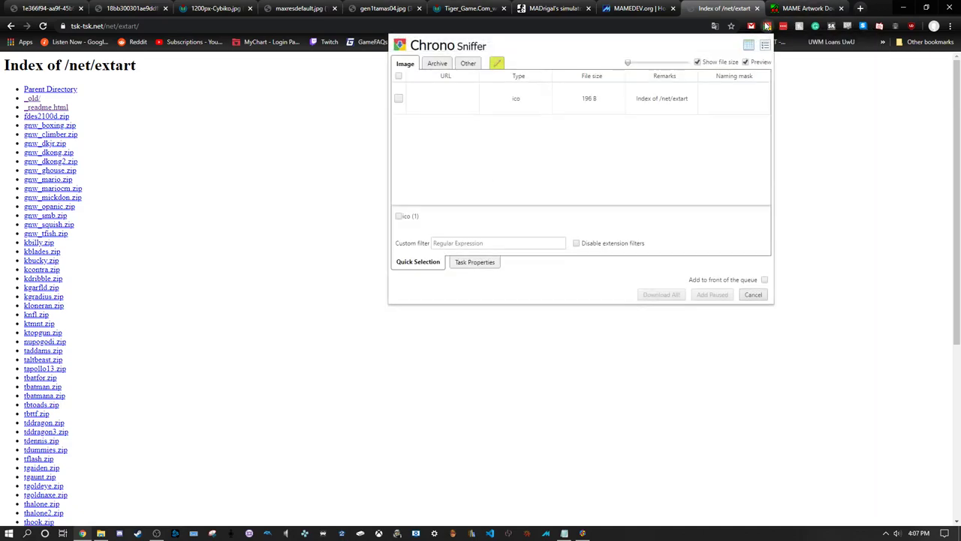
left_click(437, 64)
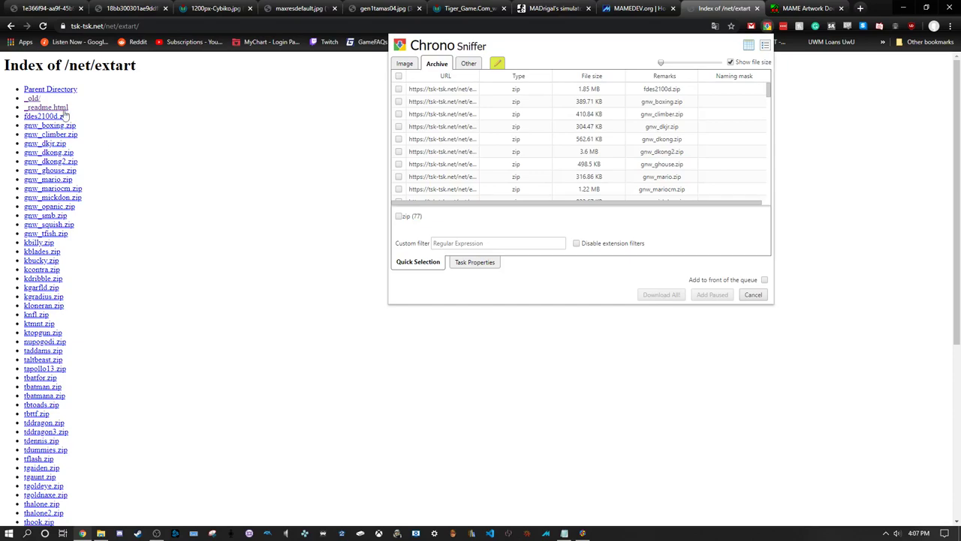
left_click(262, 344)
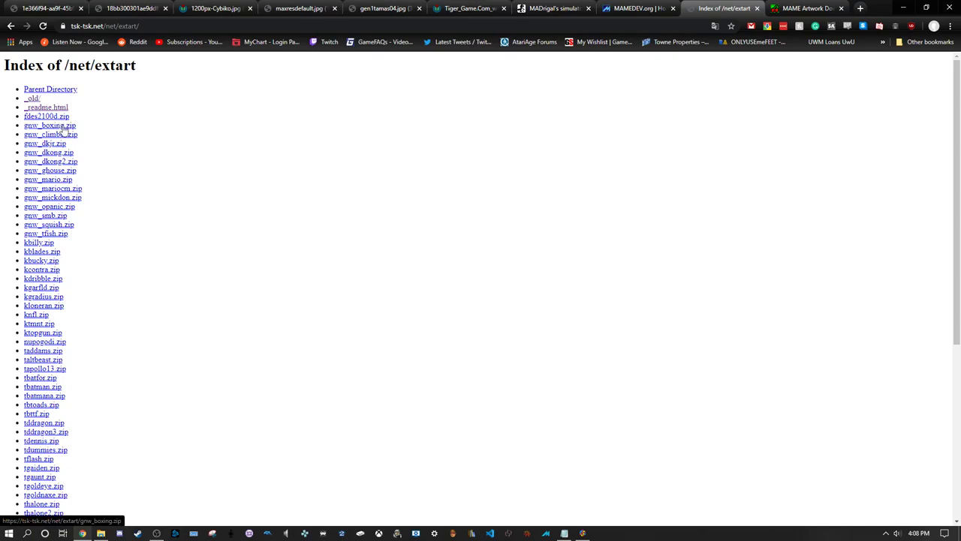
Download gnw_boxing.zip from the extart index and cut the file from the Funposting folder
left_click_drag(64, 129, 107, 184)
left_click(107, 184)
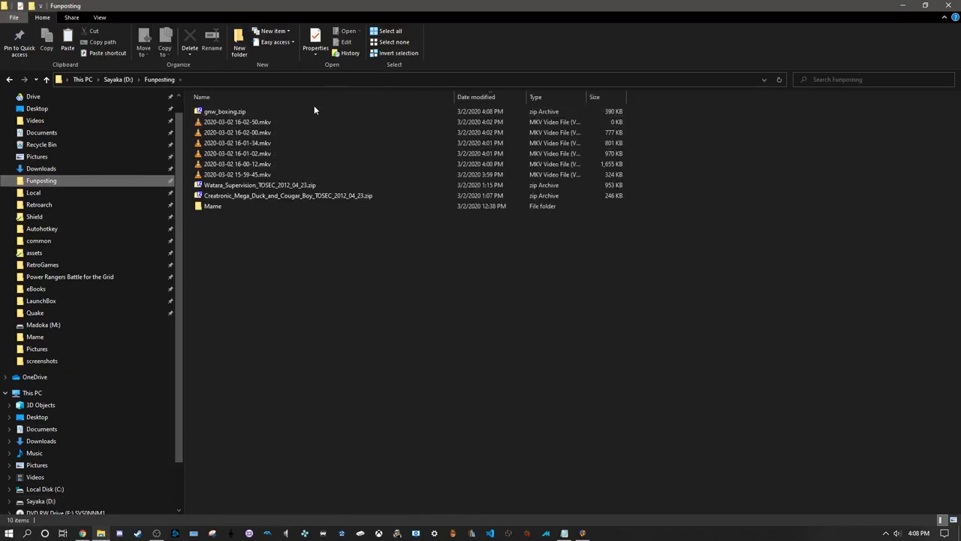
left_click(341, 110)
right_click(341, 110)
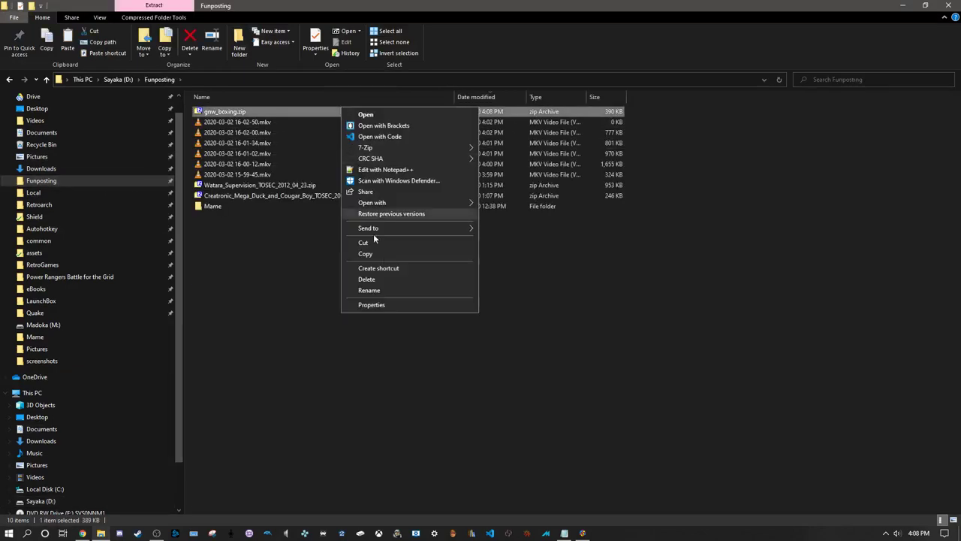
left_click(421, 241)
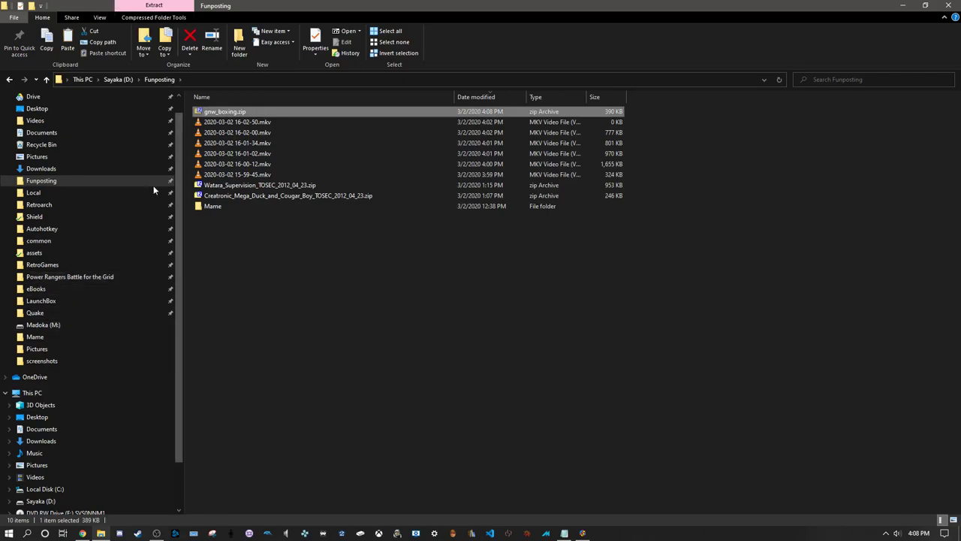
Open the artwork folder inside the mame folder on drive D: and select gnw_boxing.zip there
left_click(116, 78)
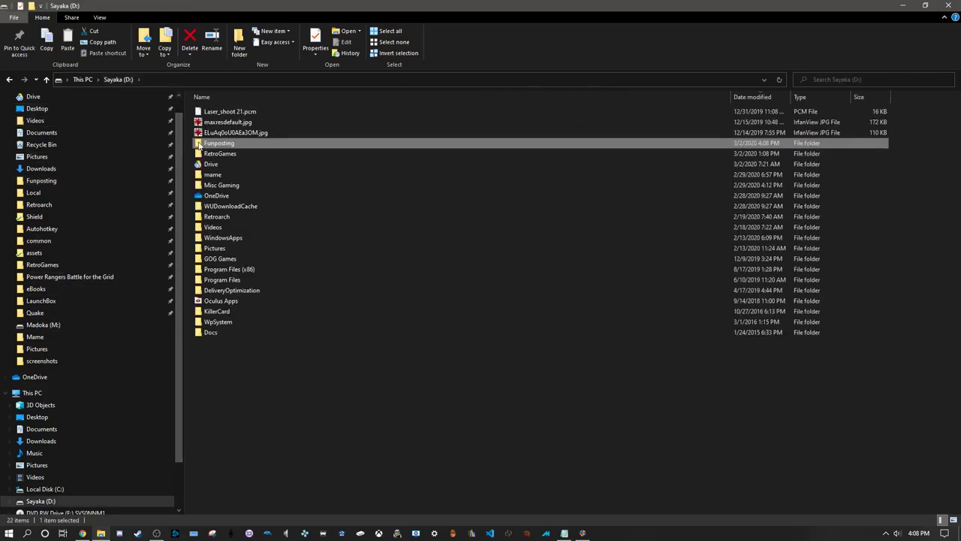
double_click(271, 176)
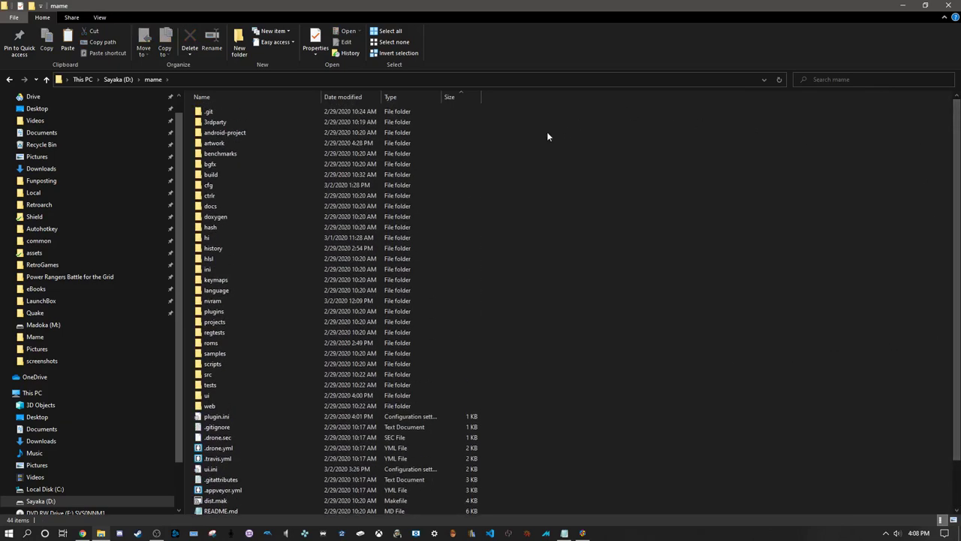
double_click(393, 143)
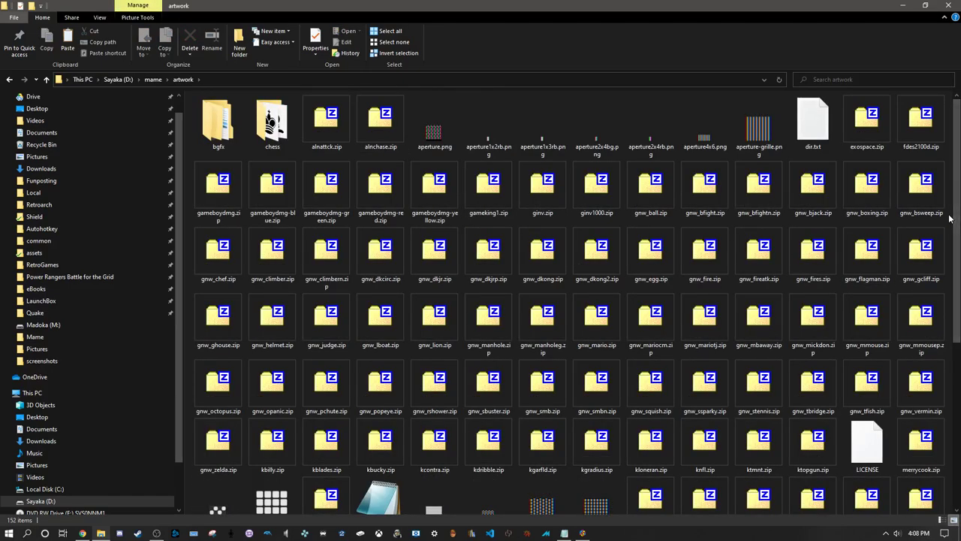
left_click(879, 196)
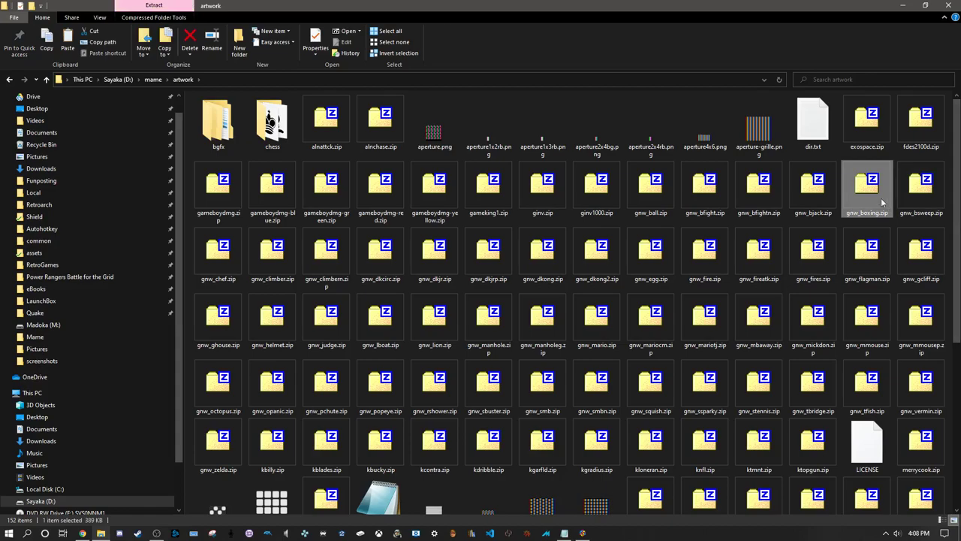
Paste gnw_boxing.zip into the artwork folder, skip the file that already exists there, and put the folder window away
right_click(190, 129)
left_click(242, 201)
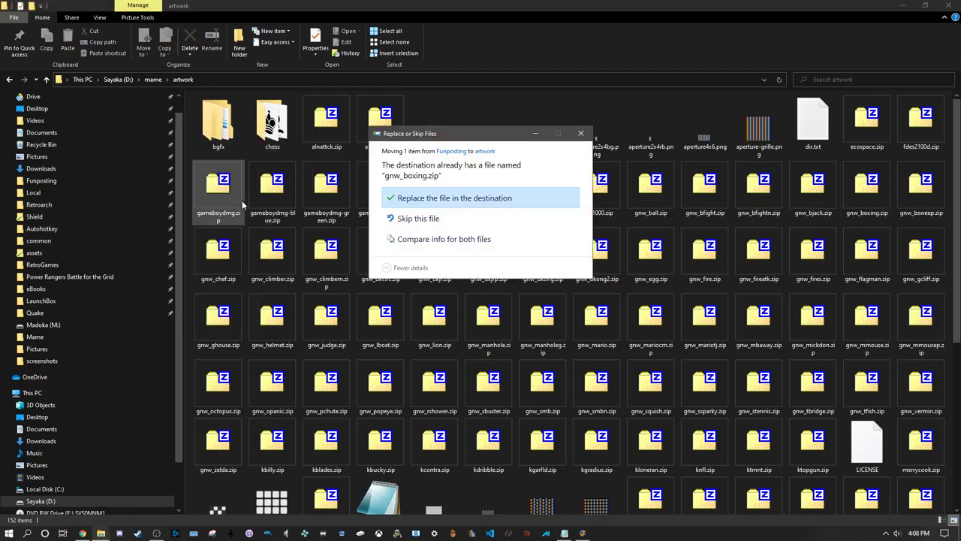
left_click(462, 225)
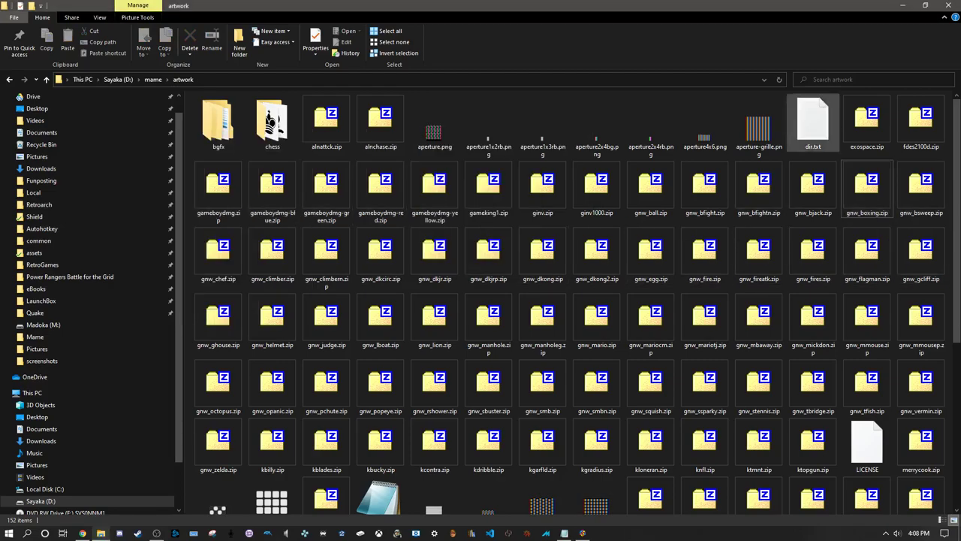
scroll(864, 204, "down", 1)
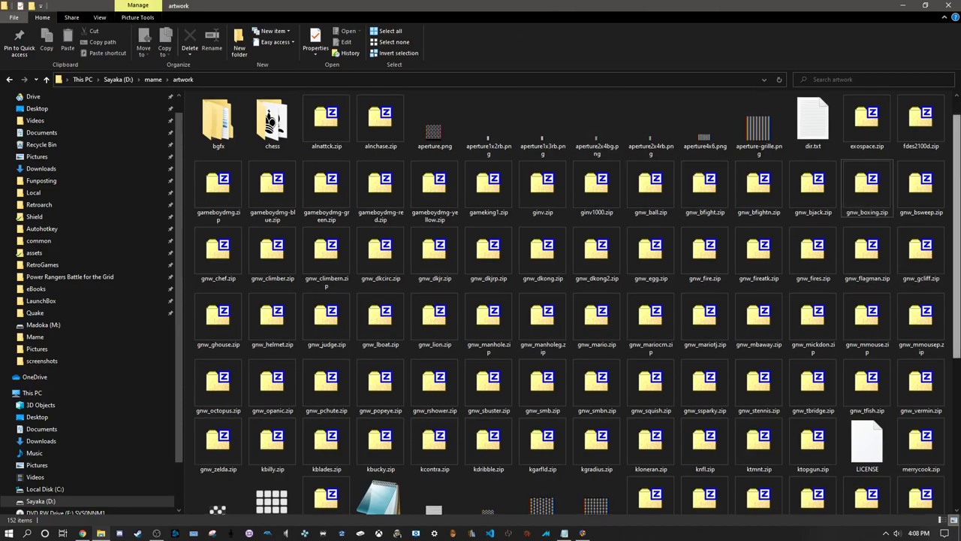
scroll(867, 323, "up", 1)
left_click(904, 5)
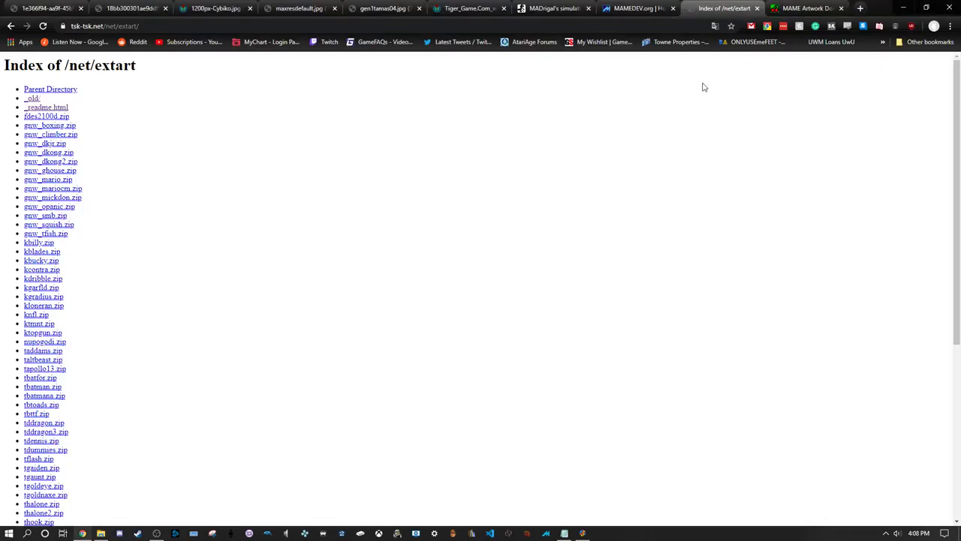
Review the remaining artwork zips on the tsk-tsk.net extart index down to the end of the list
left_click(774, 6)
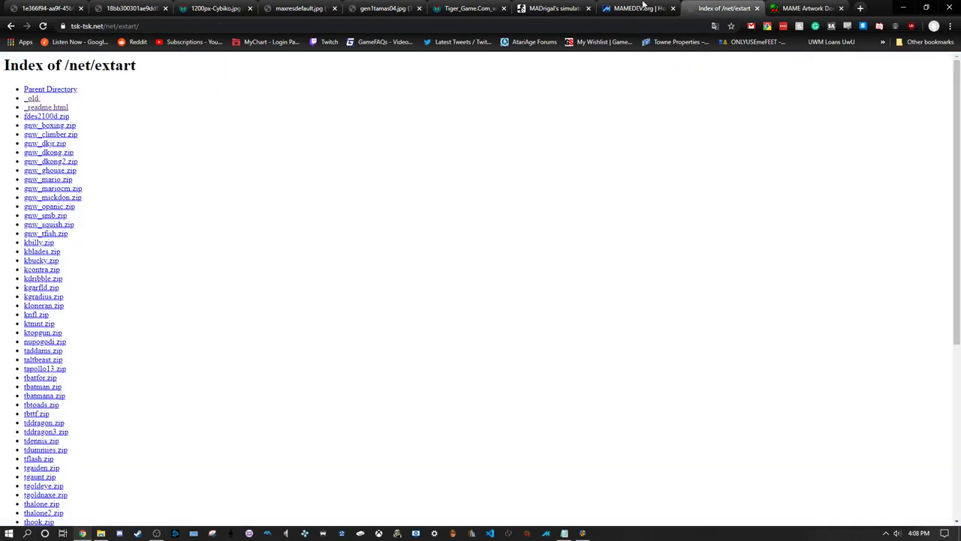
left_click(724, 8)
left_click_drag(959, 250, 725, 430)
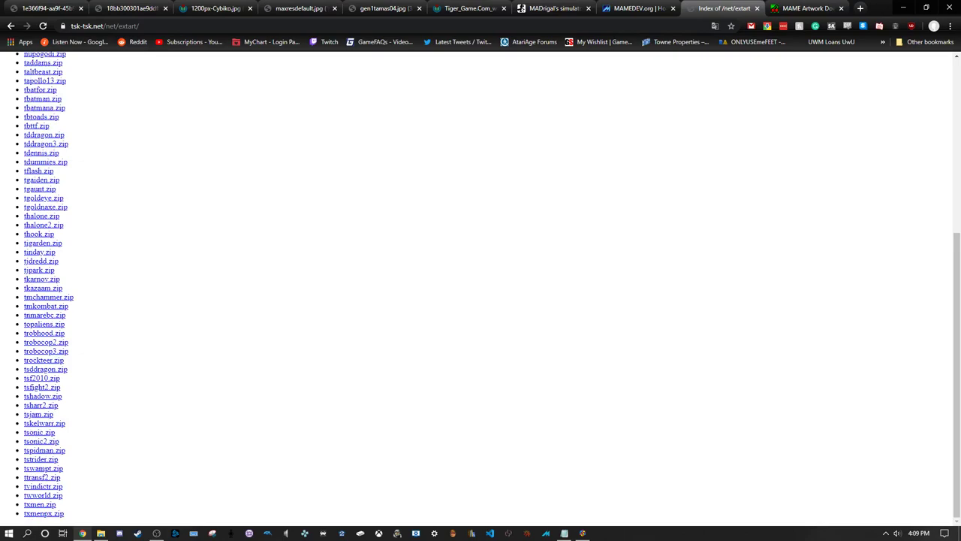
Examine the photo of four Tiger handhelds, enlarging the Street Fighter II unit, and bring up the Game & Watch photo
left_click(128, 7)
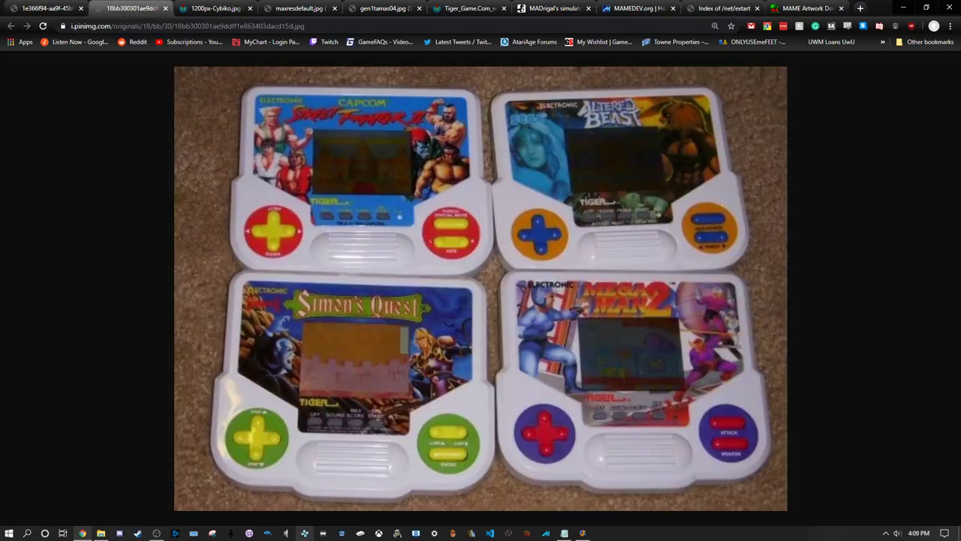
scroll(380, 173, "up", 9, "ctrl")
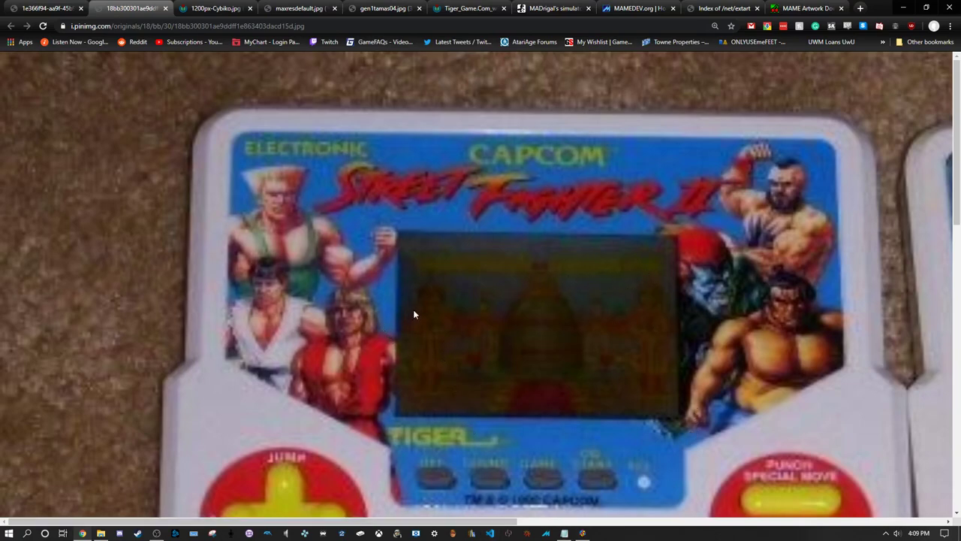
key("ctrl+minus")
key("ctrl+minus")
key("ctrl+minus")
key("ctrl+minus")
key("ctrl+minus")
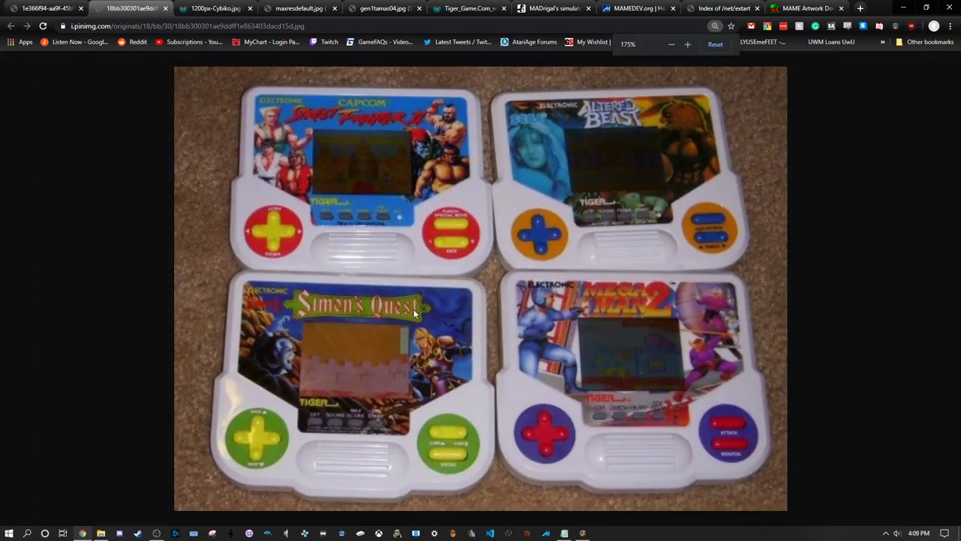
key("ctrl+shift+Tab")
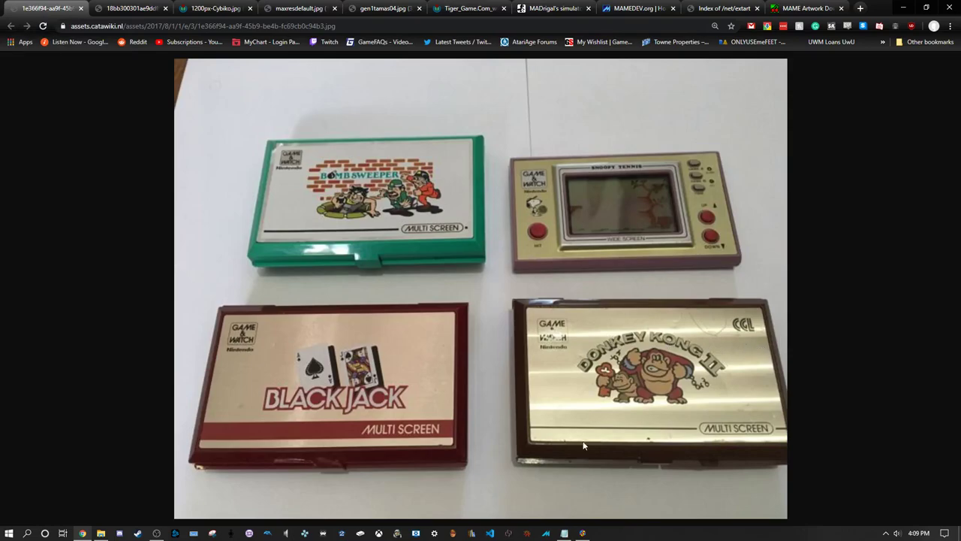
Switch to LaunchBox, go to the start of the platform category list, and maximize the window
mouse_move(582, 533)
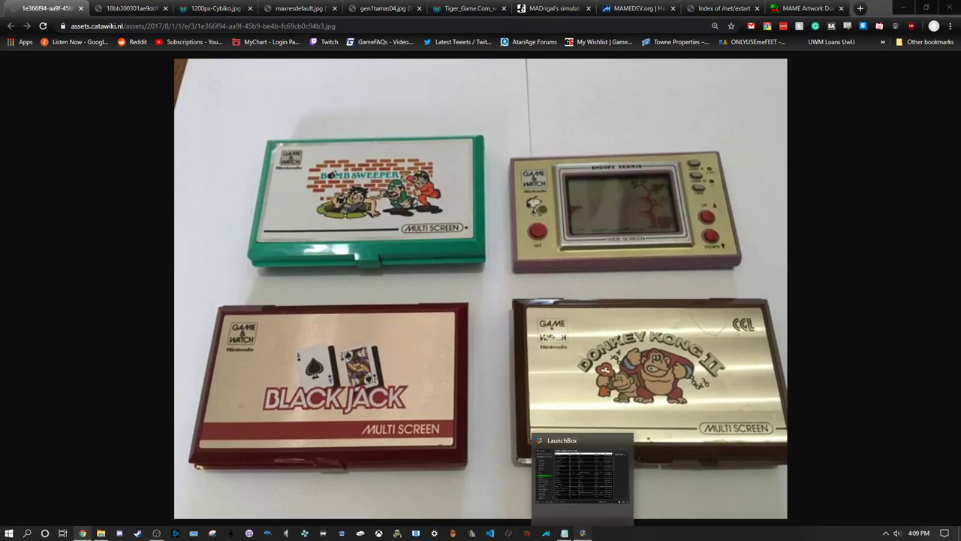
left_click(582, 533)
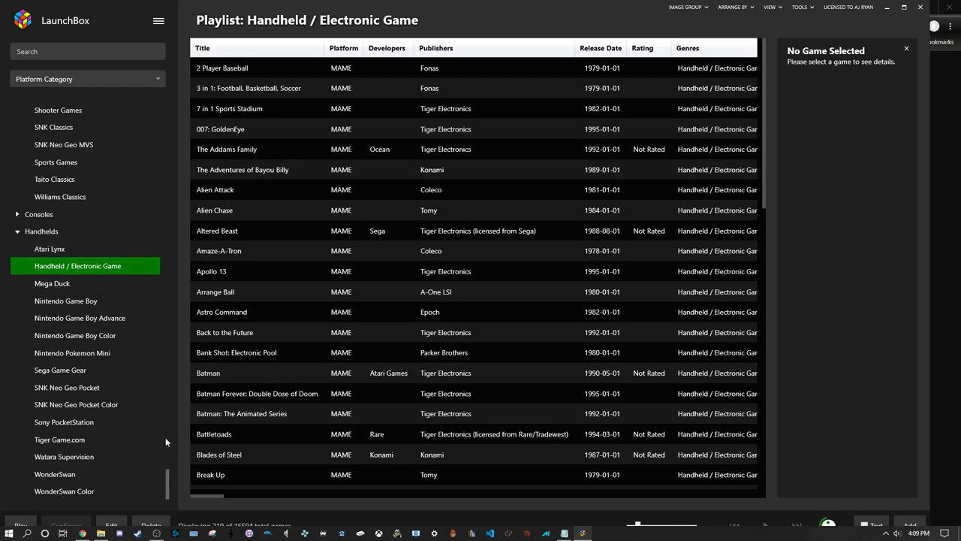
left_click_drag(168, 489, 181, 90)
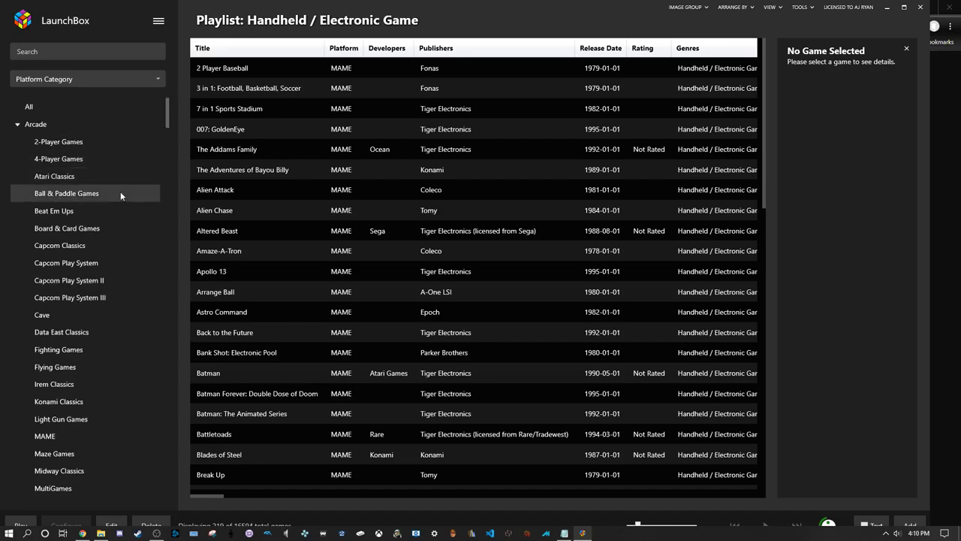
left_click(904, 7)
Start the MAME Arcade Full Set import and keep Arcade as the platform name
left_click(845, 8)
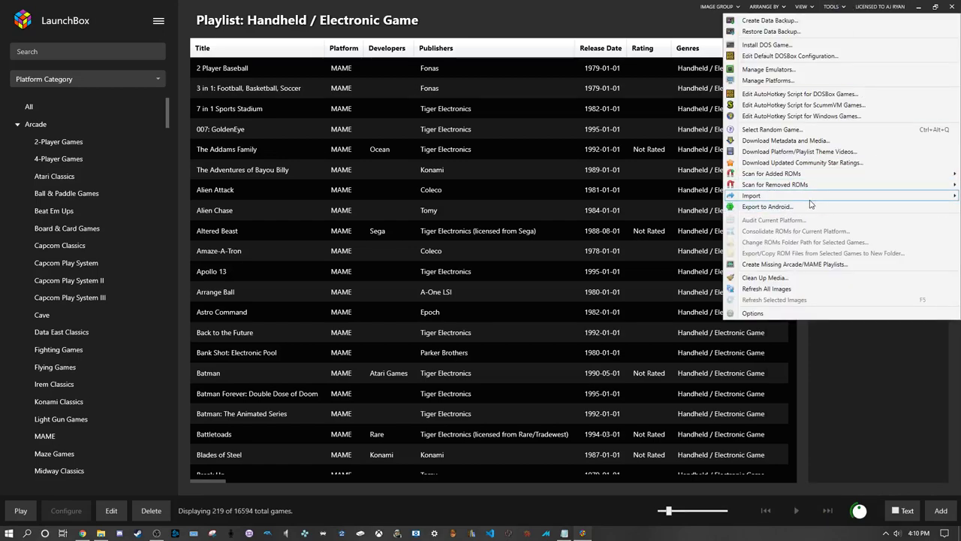
mouse_move(810, 200)
left_click(669, 213)
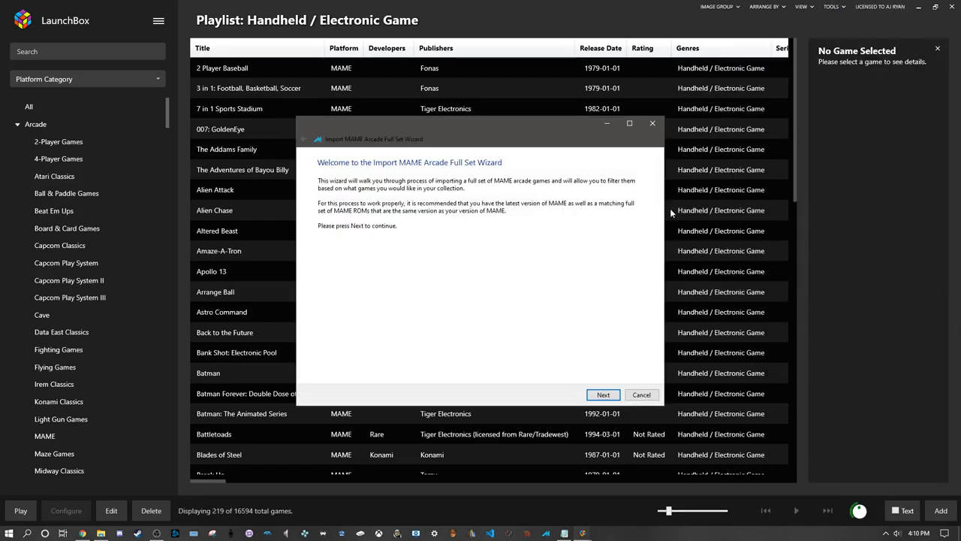
left_click(601, 395)
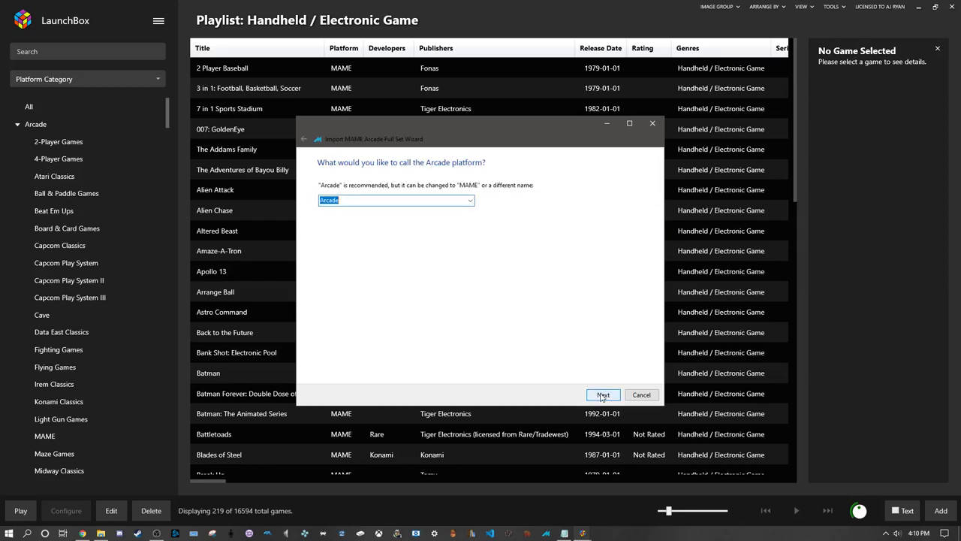
left_click(602, 396)
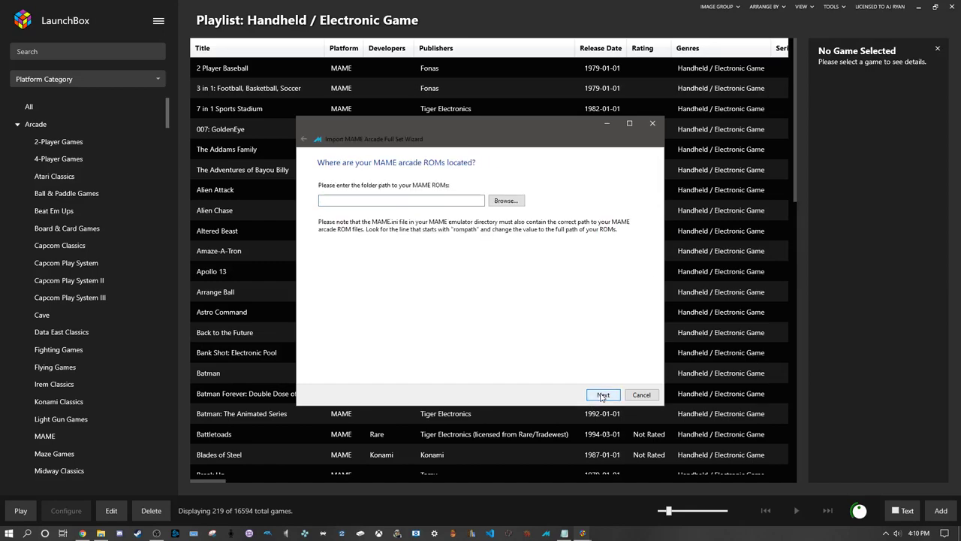
Try to continue the import with rtgre as the MAME ROMs folder path
left_click(320, 200)
type("rtgre")
left_click(614, 394)
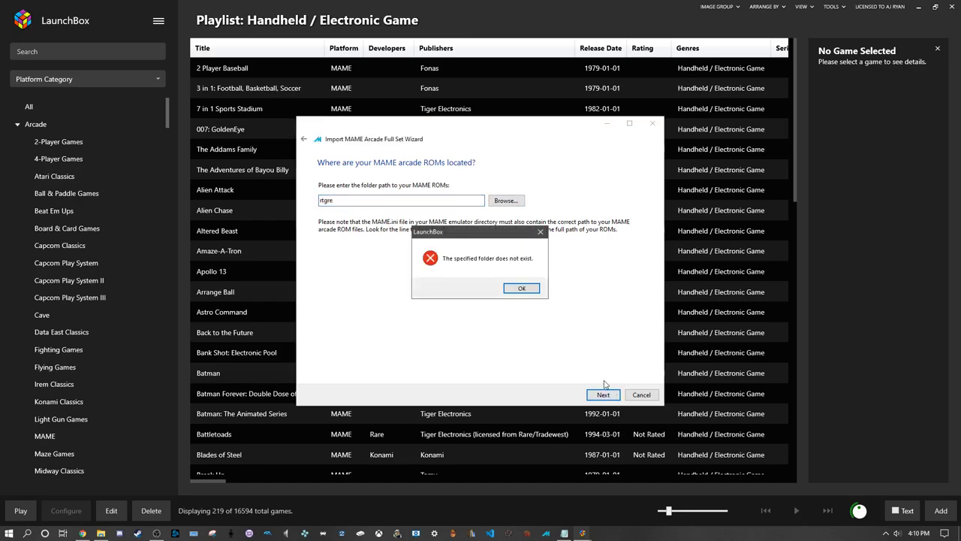
left_click(523, 290)
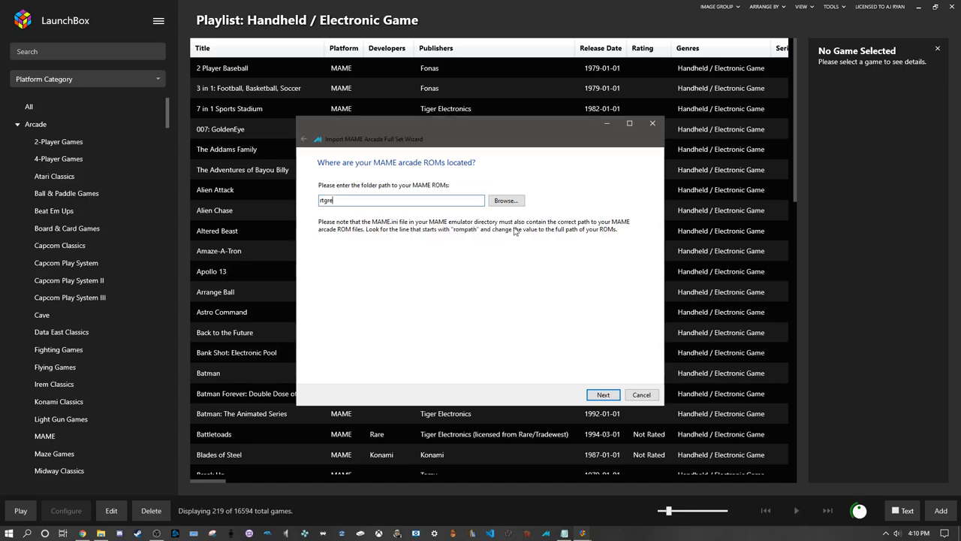
Choose the Madoka (M:) drive as the MAME ROMs folder and continue to the emulator choice
left_click(504, 202)
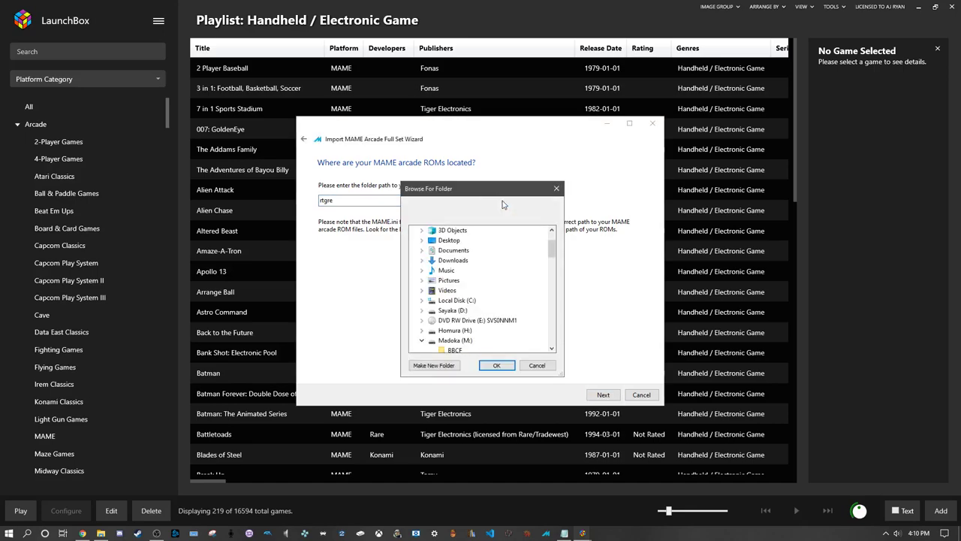
left_click(466, 340)
left_click(494, 366)
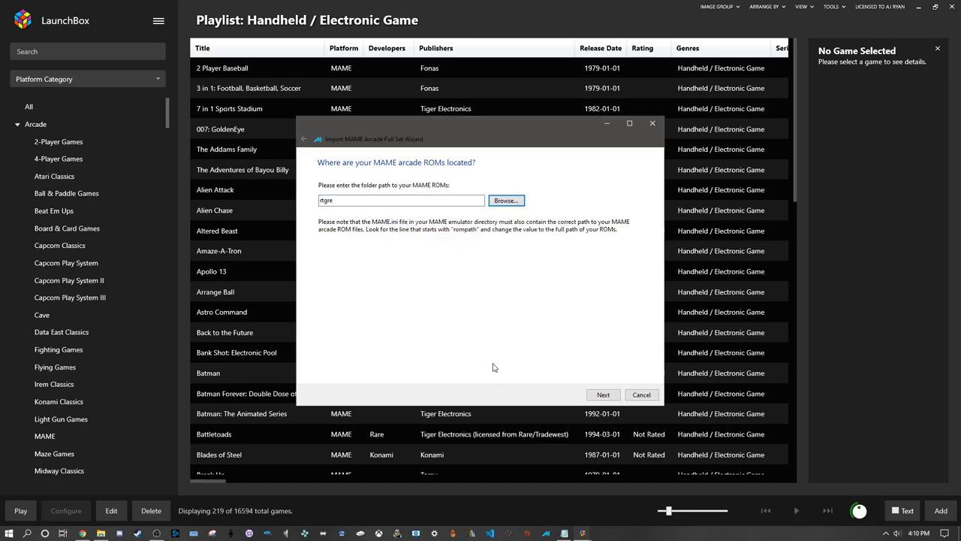
left_click(603, 395)
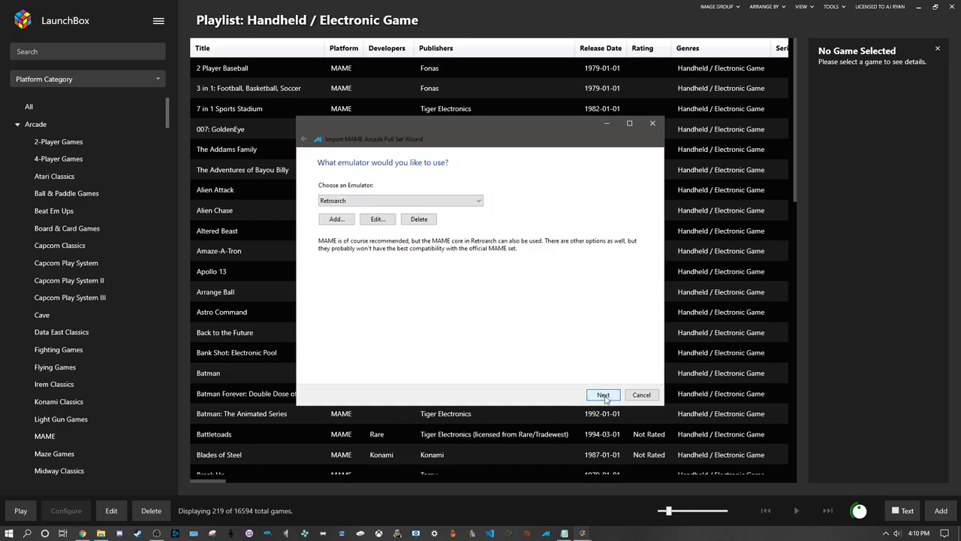
Start adding a MAME emulator entry, look for its application file in the LaunchBox folder, and cancel the entry
left_click(417, 202)
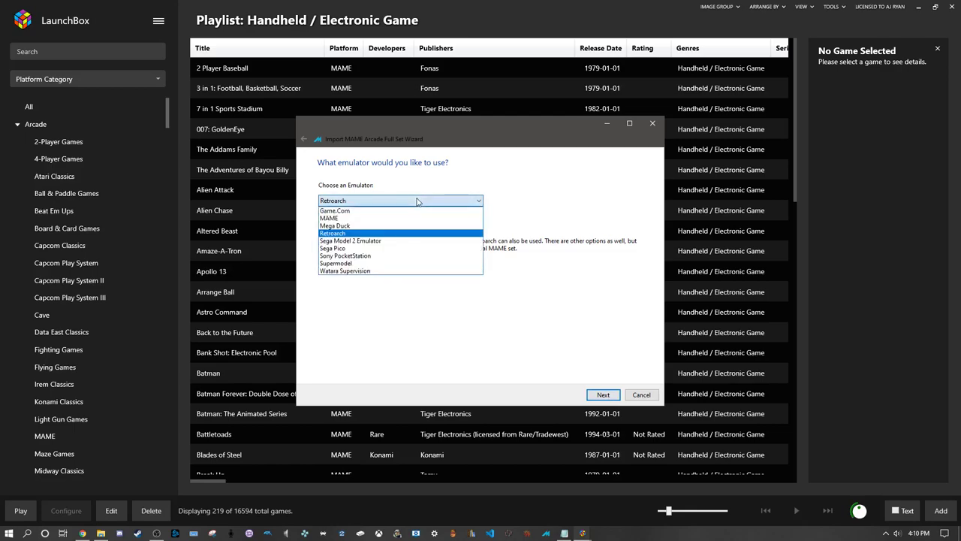
left_click(526, 218)
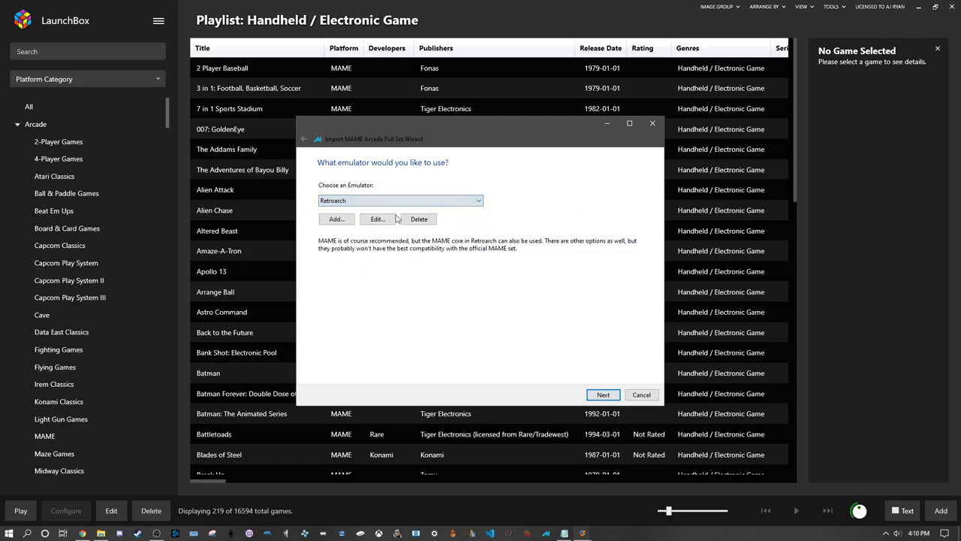
left_click(330, 217)
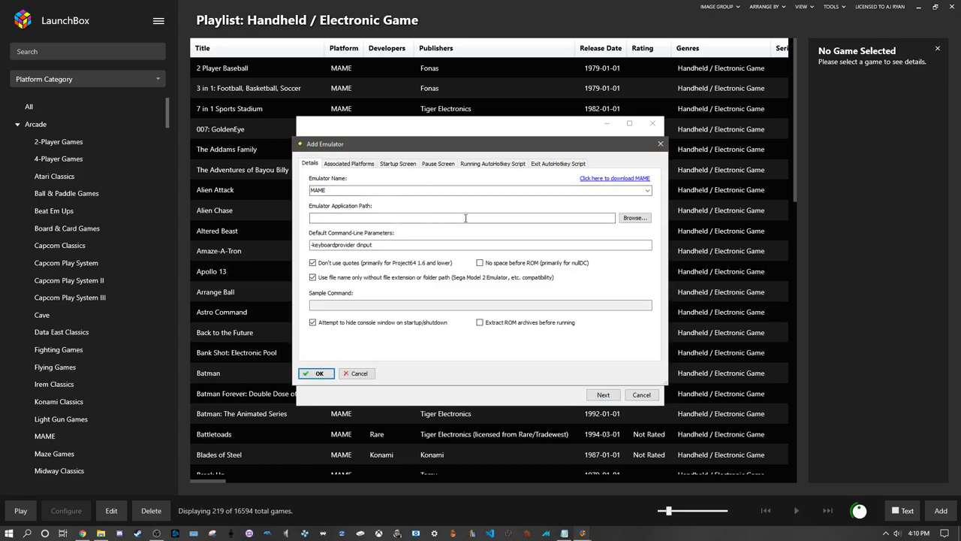
left_click(634, 217)
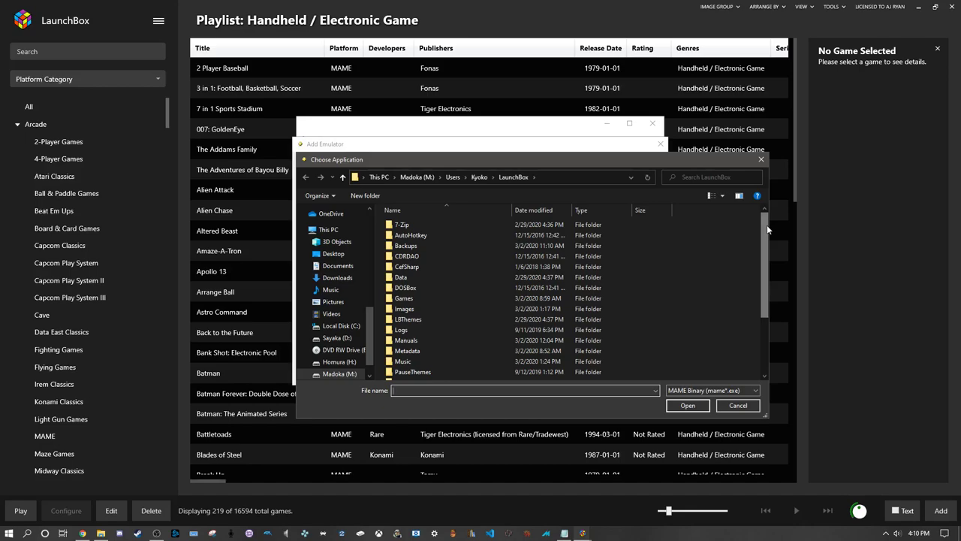
left_click_drag(762, 235, 763, 289)
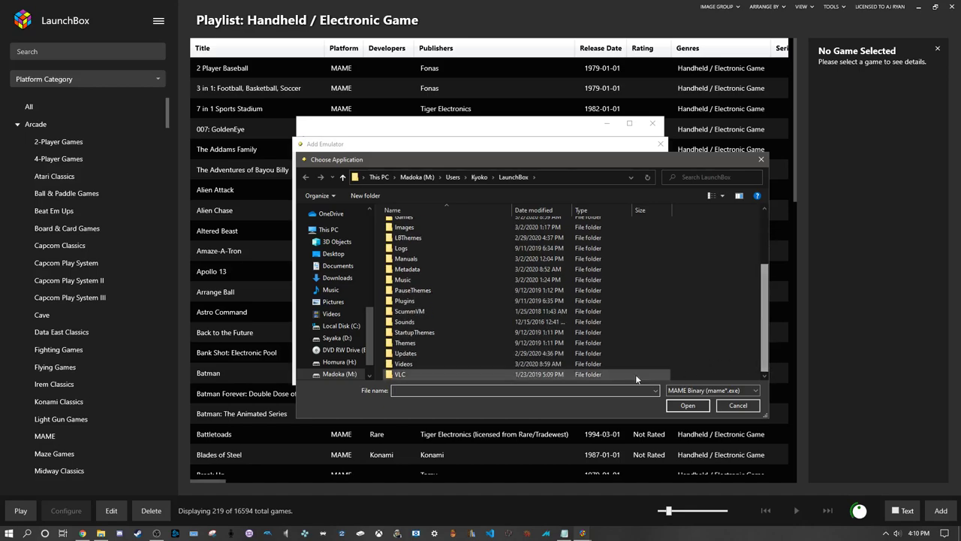
left_click(714, 392)
left_click(714, 399)
left_click(735, 407)
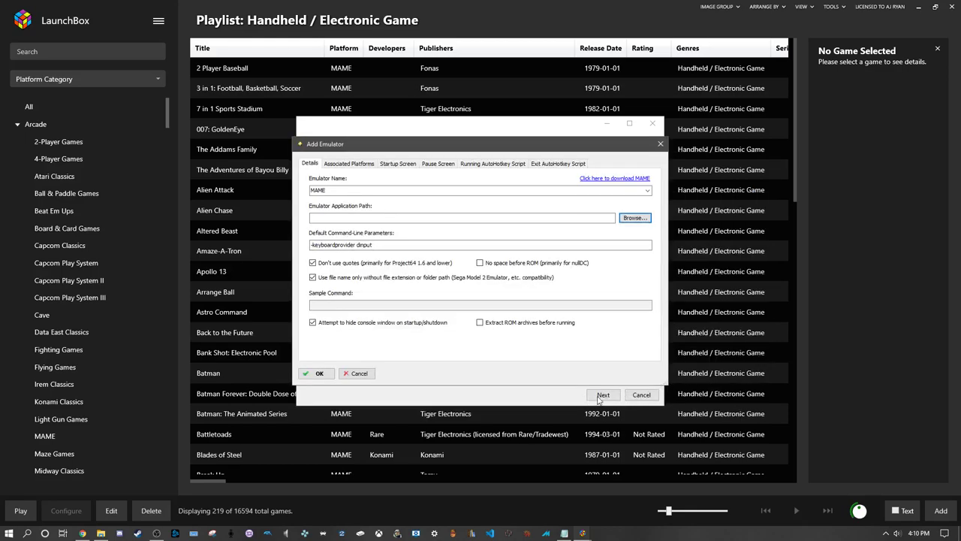
left_click(360, 374)
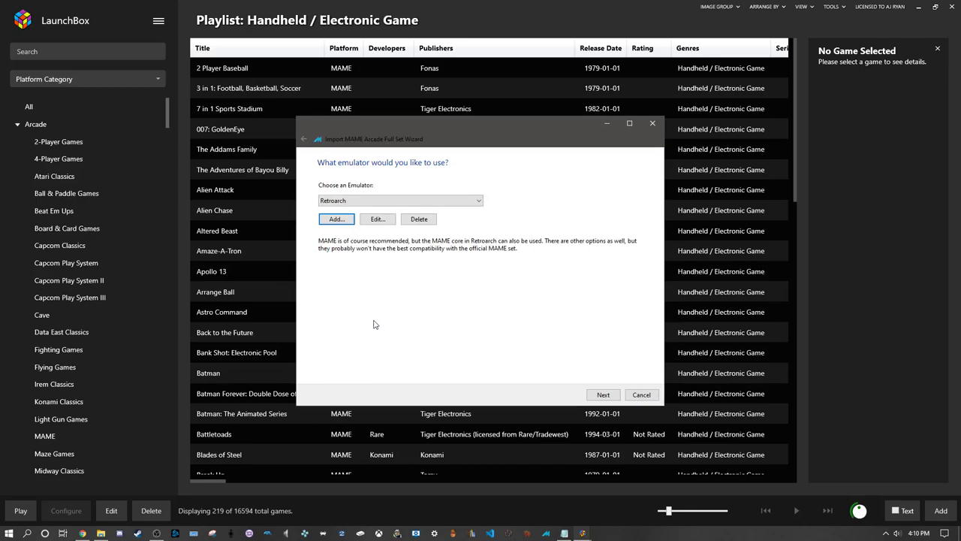
Choose MAME as the emulator for the import and continue to the metadata options
left_click(421, 201)
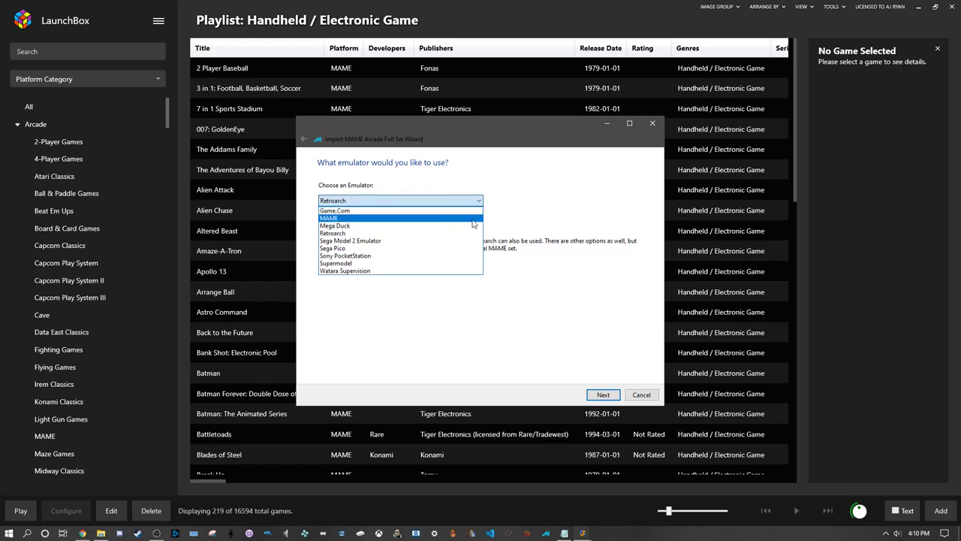
left_click(334, 218)
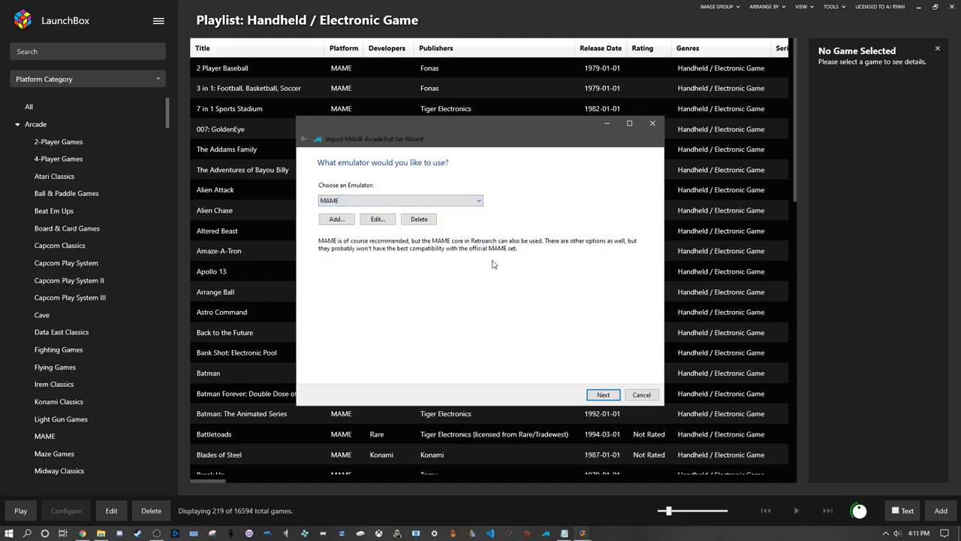
left_click(602, 395)
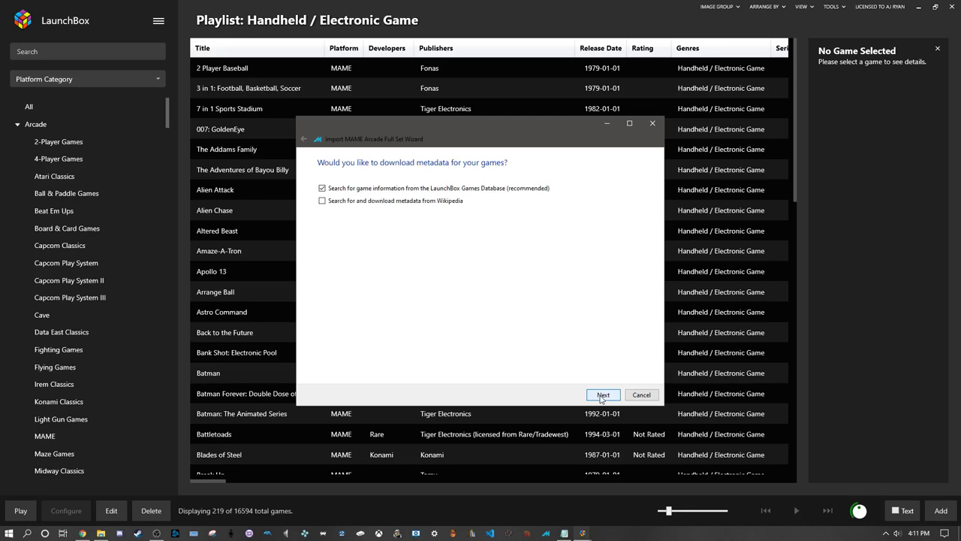
Accept the preset metadata, image and EmuMovies media download options and proceed to the game filter options
left_click(602, 396)
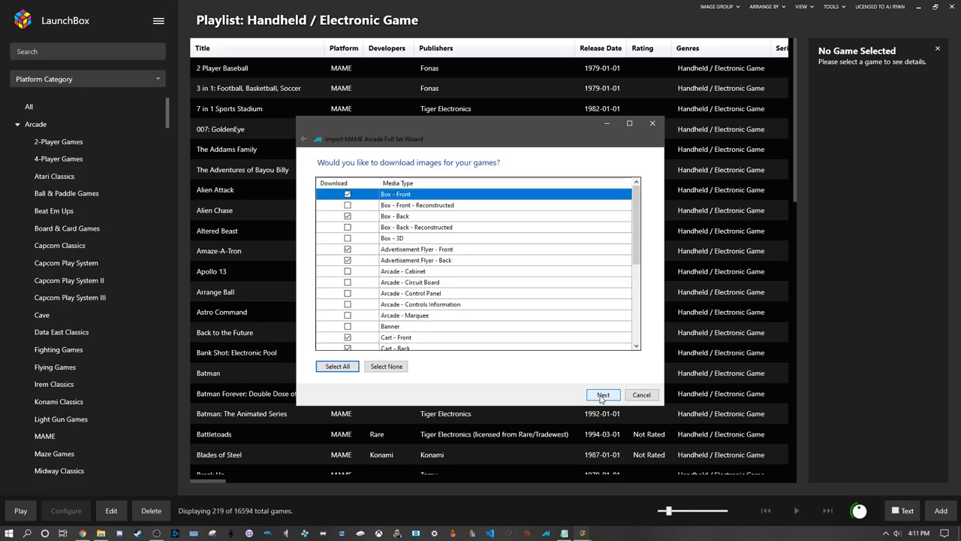
left_click(601, 396)
left_click(601, 396)
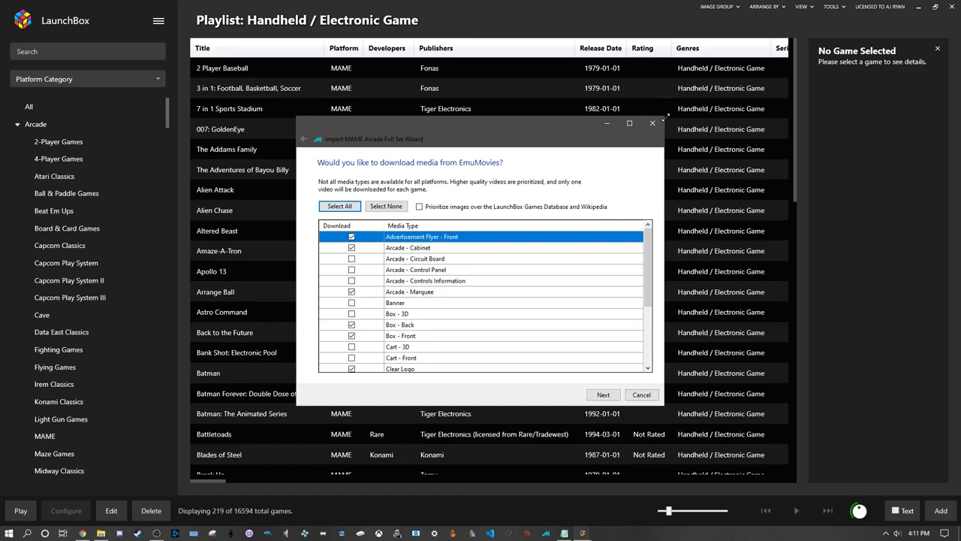
left_click(604, 397)
left_click(604, 395)
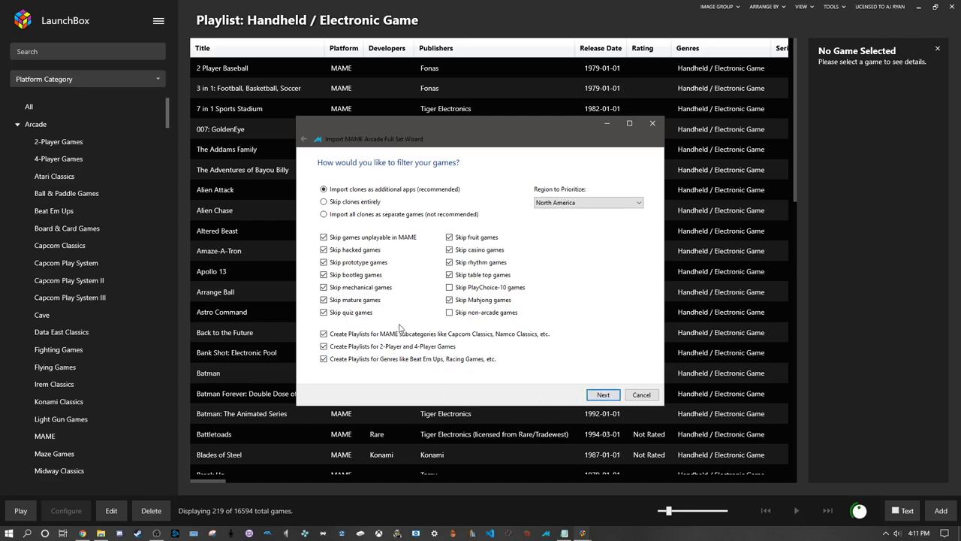
Accept the preset game filters to reach the import list, and cancel the MAME import without finishing it
left_click(605, 396)
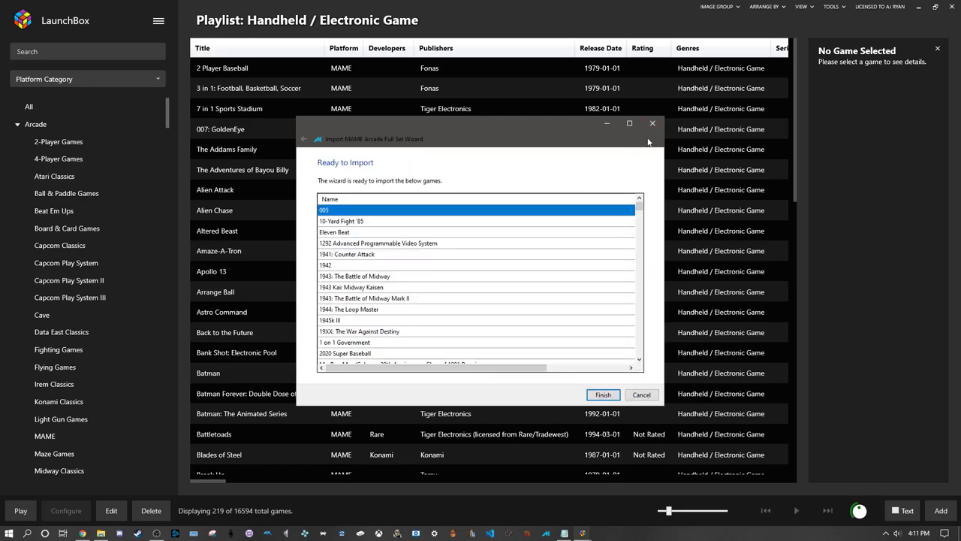
left_click(656, 398)
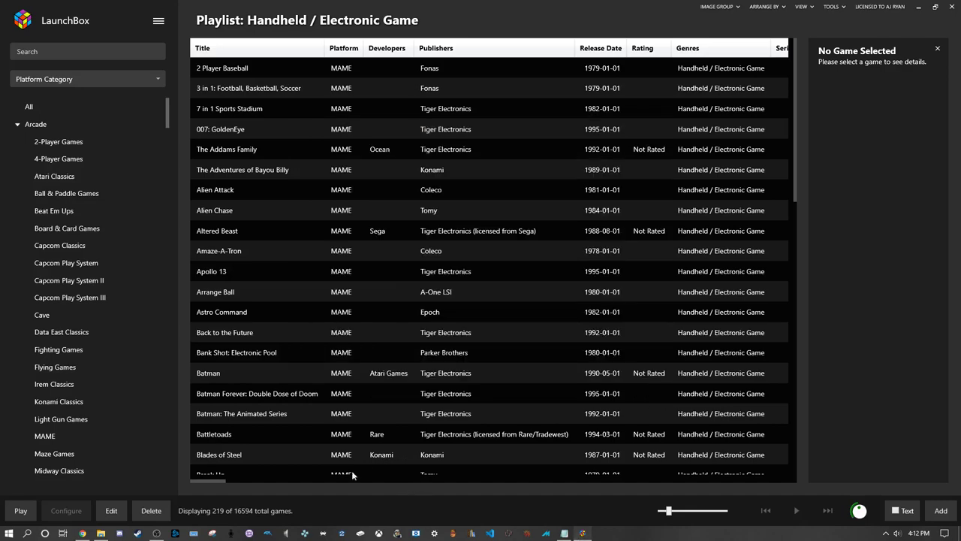
Display all games in the Arcade platform category
mouse_move(564, 533)
right_click(75, 120)
left_click(27, 126)
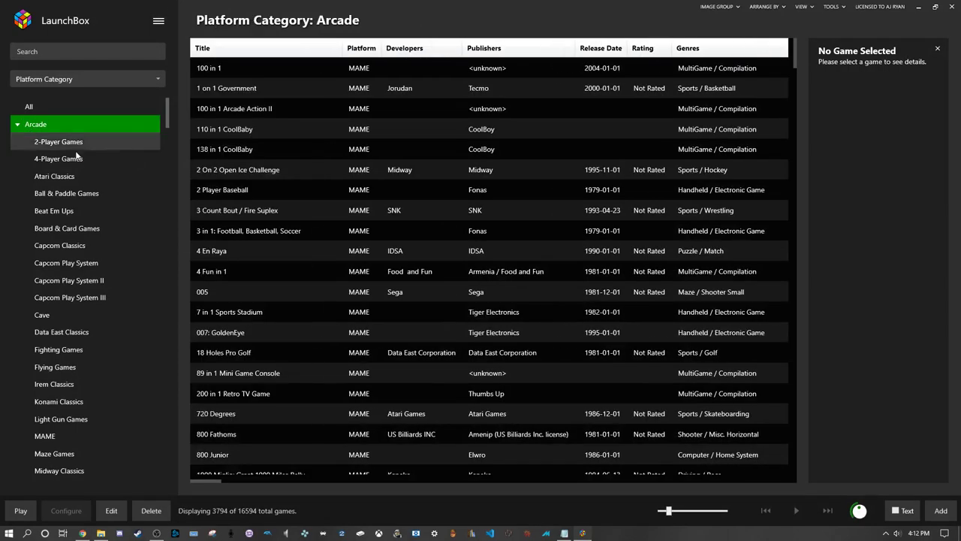
Switch the Arcade category to the images view and back to the list view
left_click(801, 6)
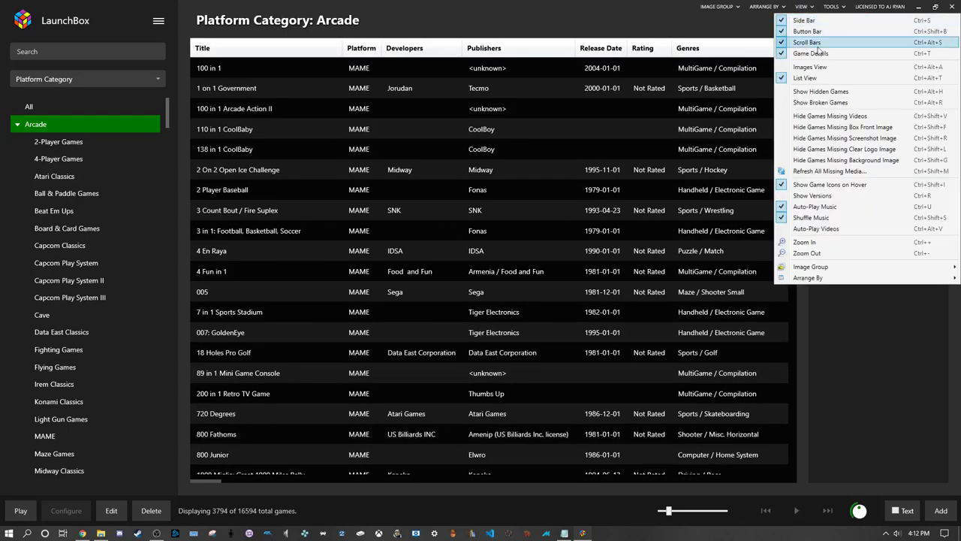
left_click(825, 63)
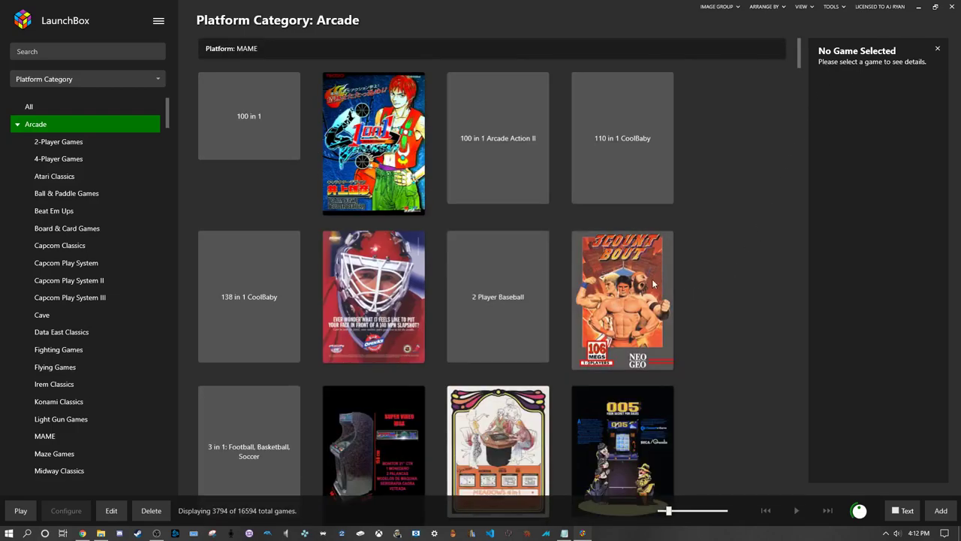
left_click(801, 7)
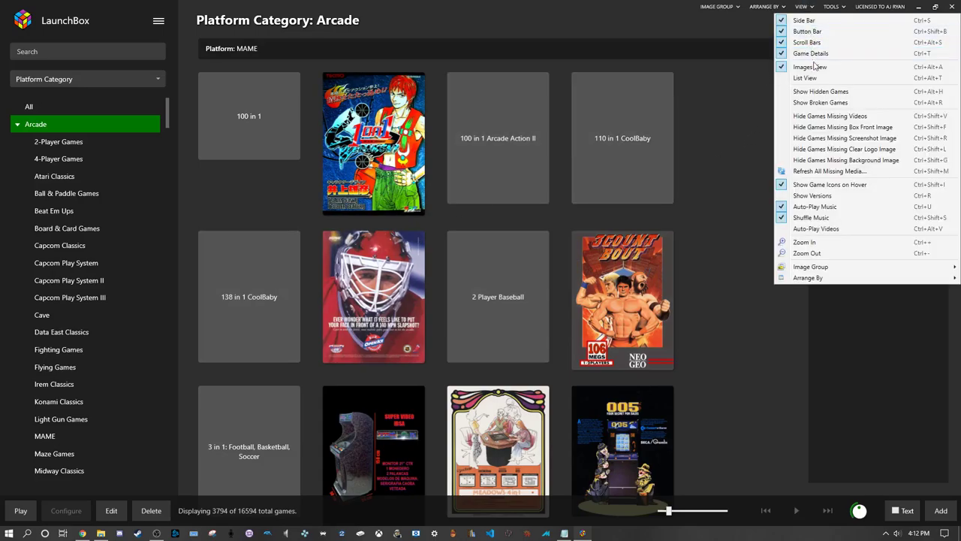
left_click(853, 78)
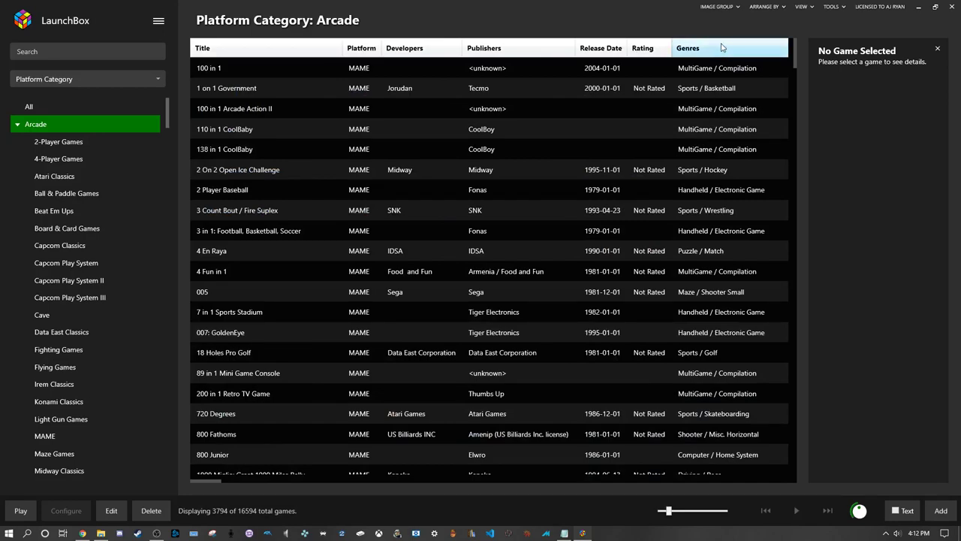
Sort the Arcade games by genre and find where the Handheld / Electronic Game entries begin
left_click(721, 47)
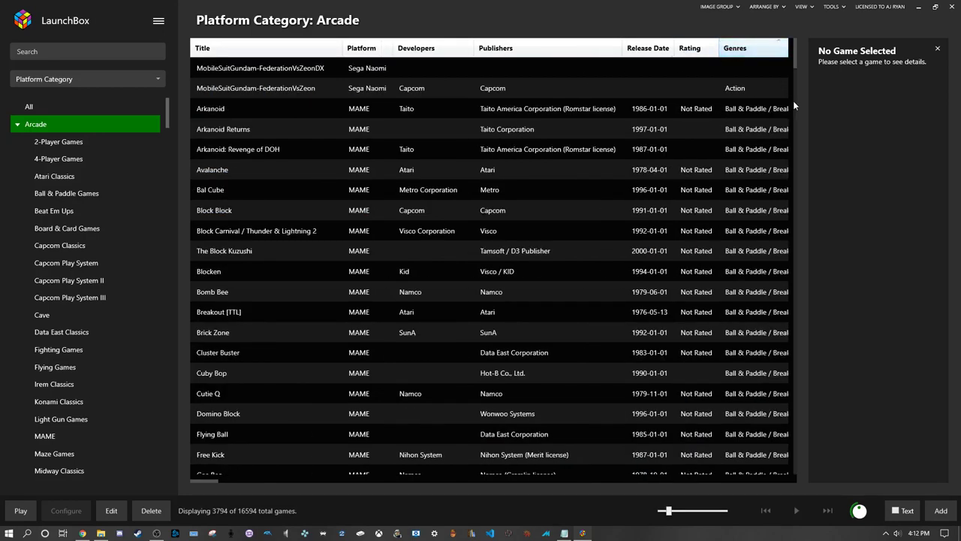
left_click_drag(794, 60, 813, 147)
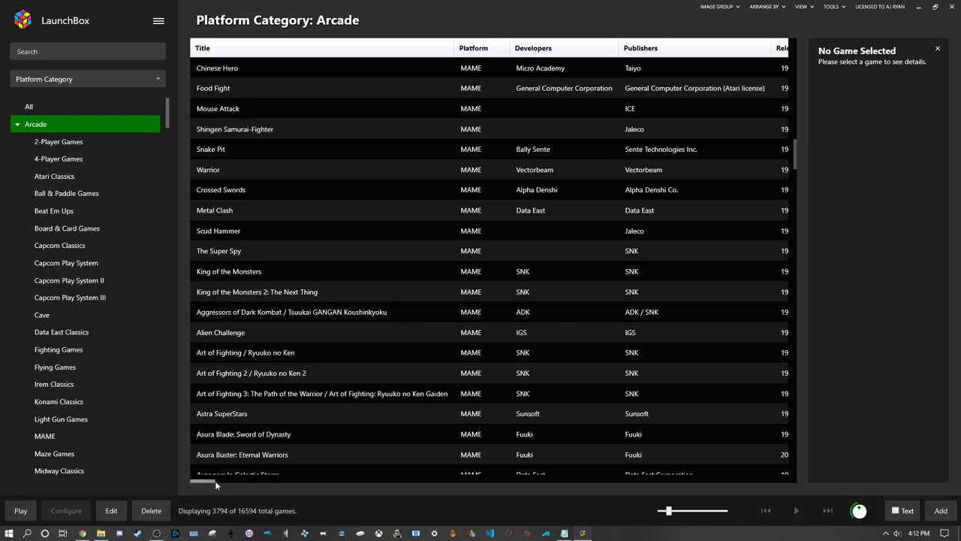
left_click_drag(215, 481, 416, 478)
scroll(462, 328, "down", 6)
scroll(491, 292, "down", 3)
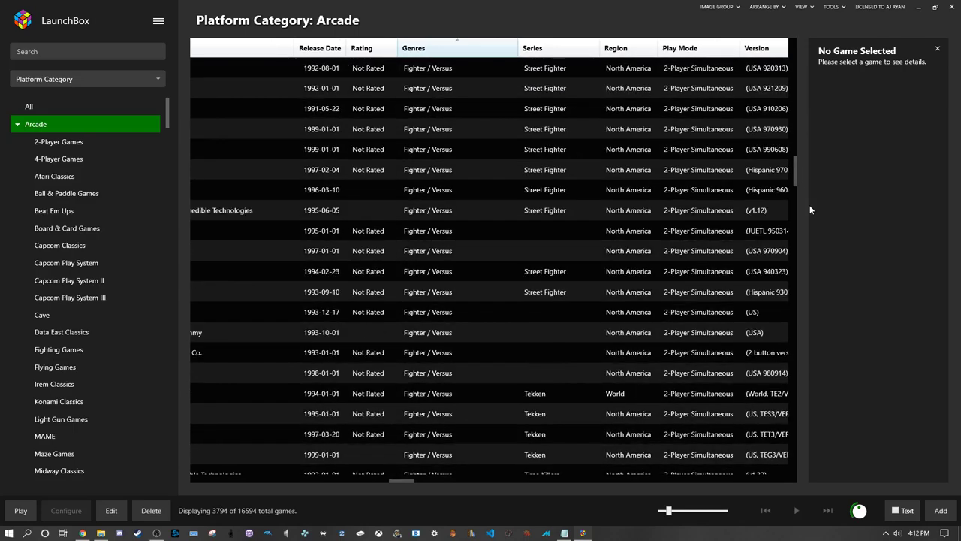
mouse_move(809, 205)
left_mouse_down()
mouse_move(805, 177)
mouse_move(815, 196)
left_mouse_up()
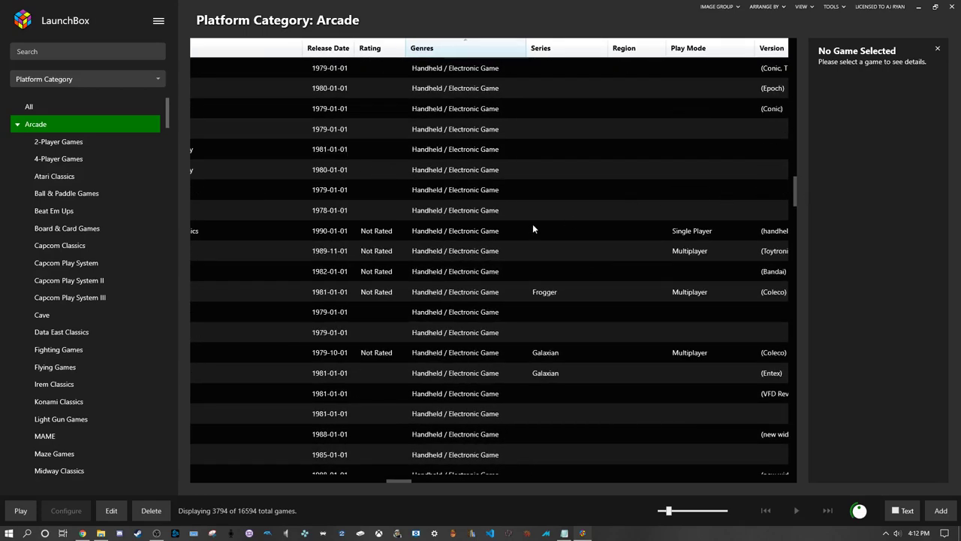
scroll(515, 210, "up", 8)
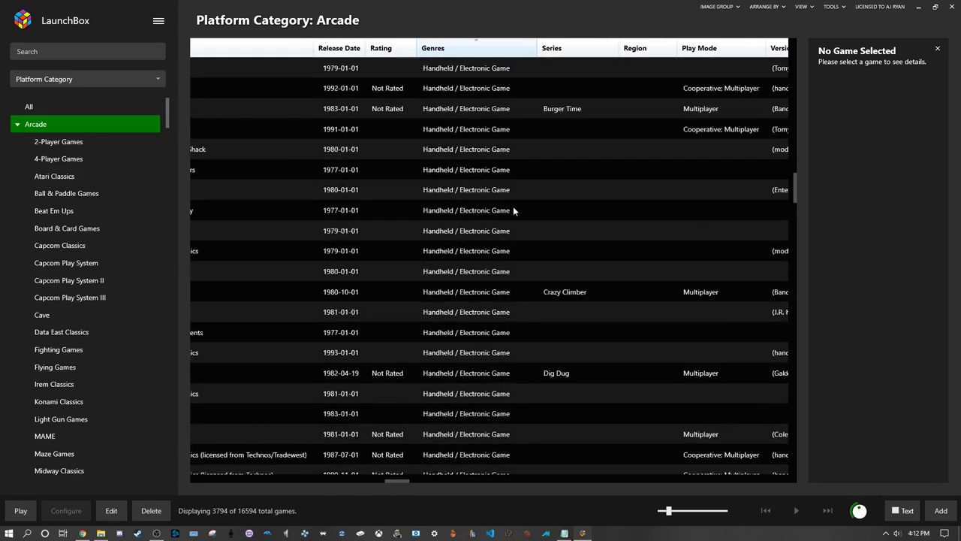
scroll(515, 195, "up", 10)
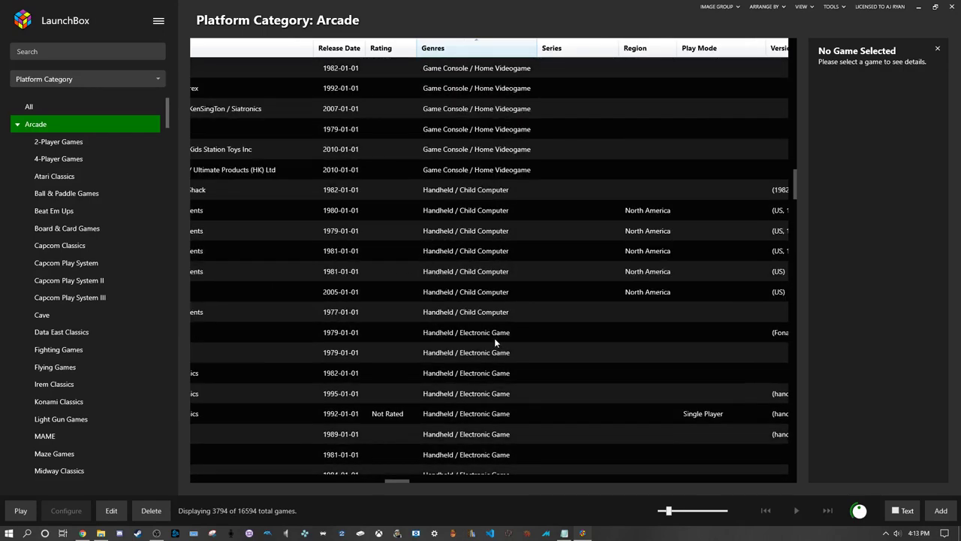
View the details and screenshots of 2 Player Baseball, 007: GoldenEye and Back to the Future
left_click(495, 341)
left_click_drag(394, 478, 199, 489)
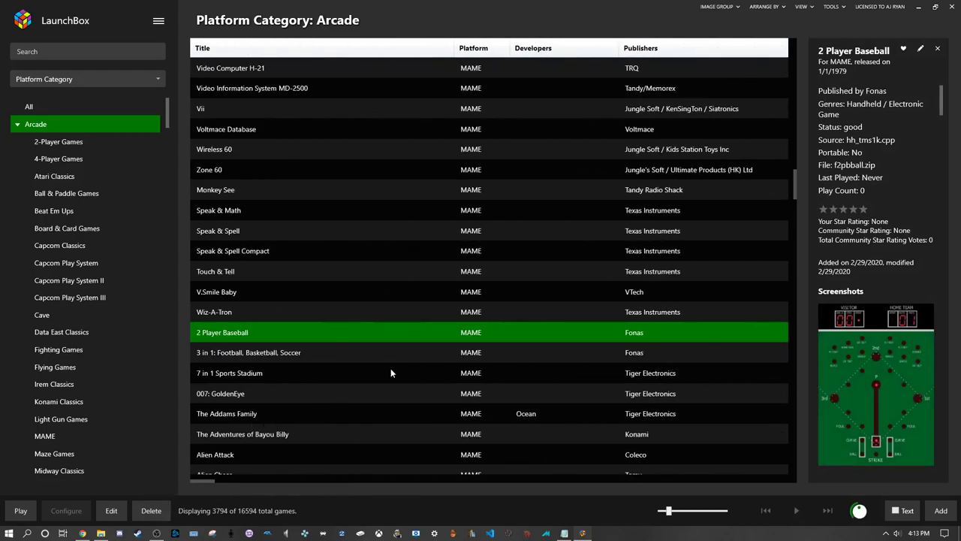
left_click(306, 392)
scroll(414, 329, "down", 5)
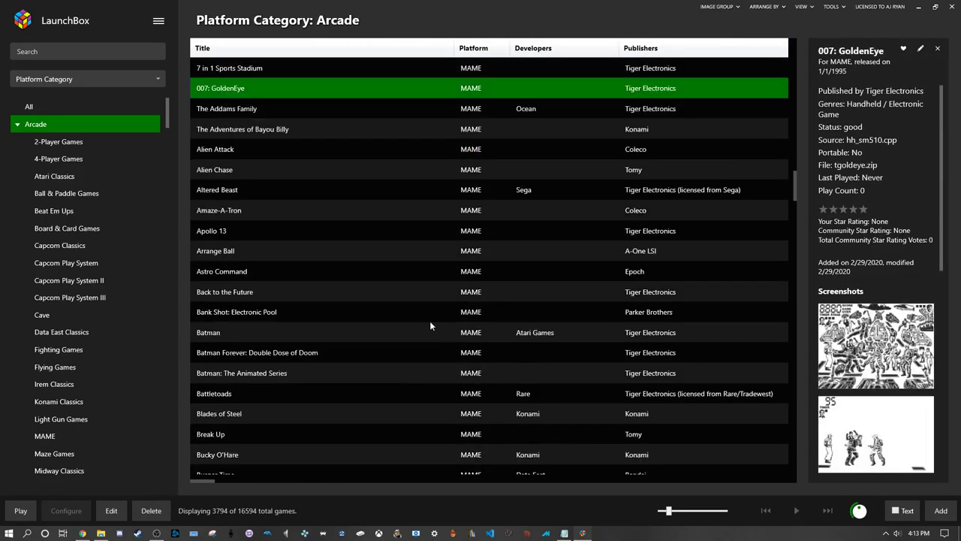
left_click(385, 298)
scroll(384, 298, "down", 6)
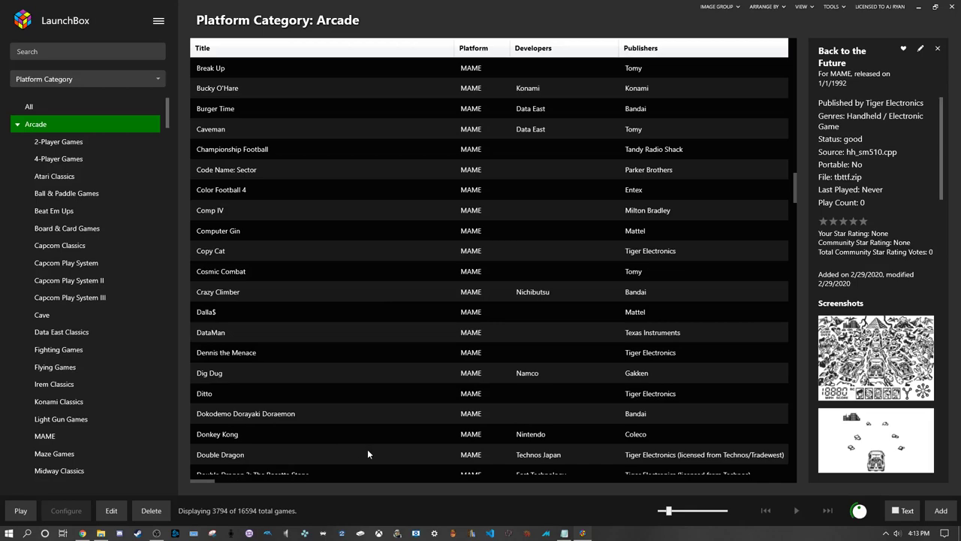
Select the handheld games from Back to the Future through Double Dragon and look at the actions available for them
key("ctrl+a")
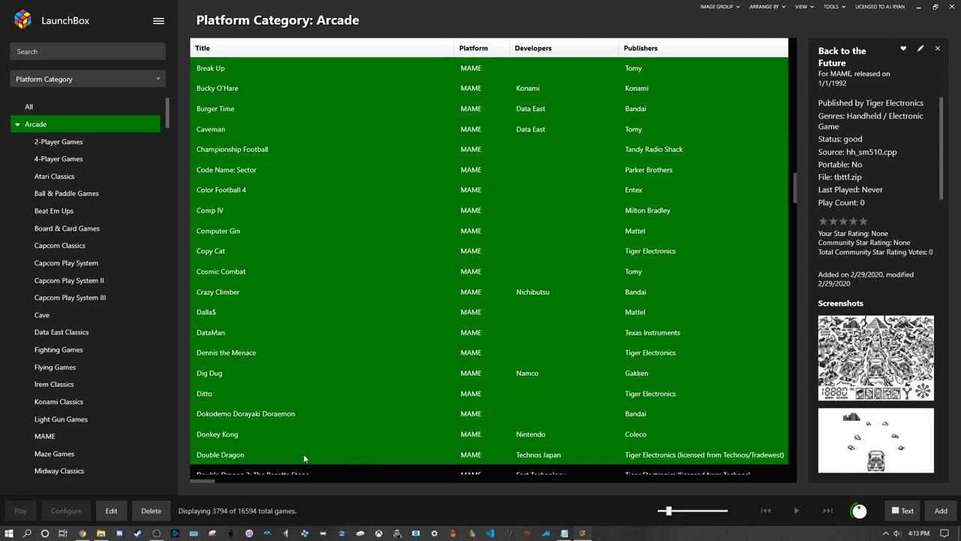
right_click(298, 69)
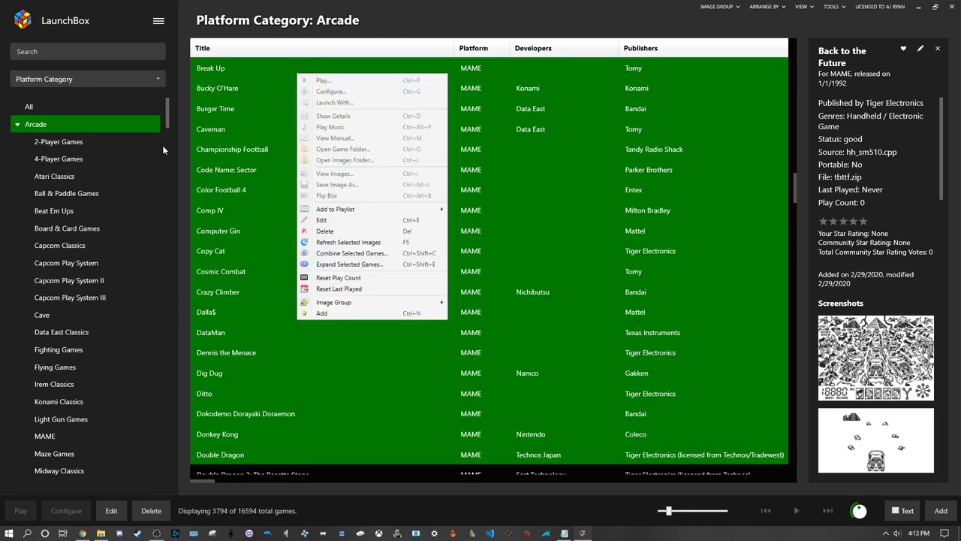
left_click(166, 99)
Open the Handheld / Electronic Game playlist in the Handhelds category
left_click_drag(166, 99, 183, 449)
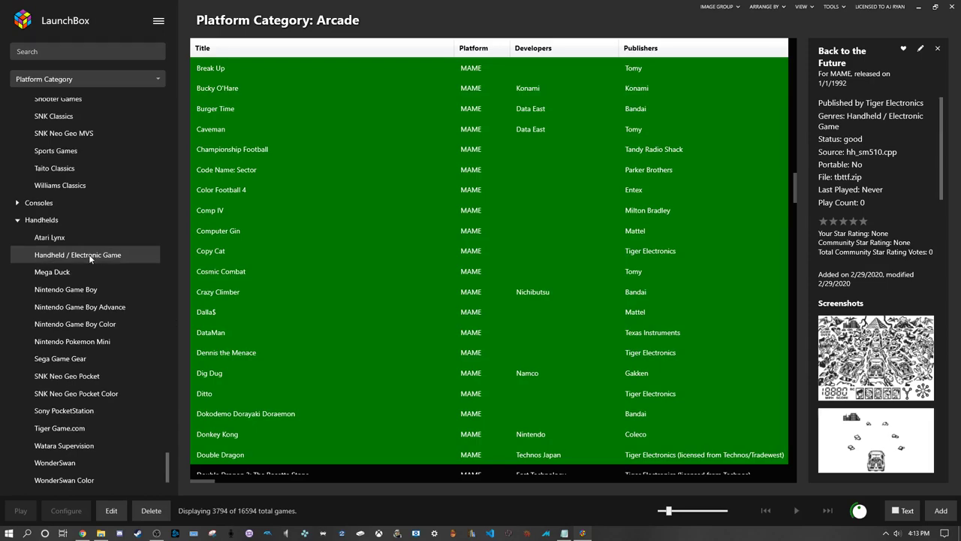
left_click(90, 256)
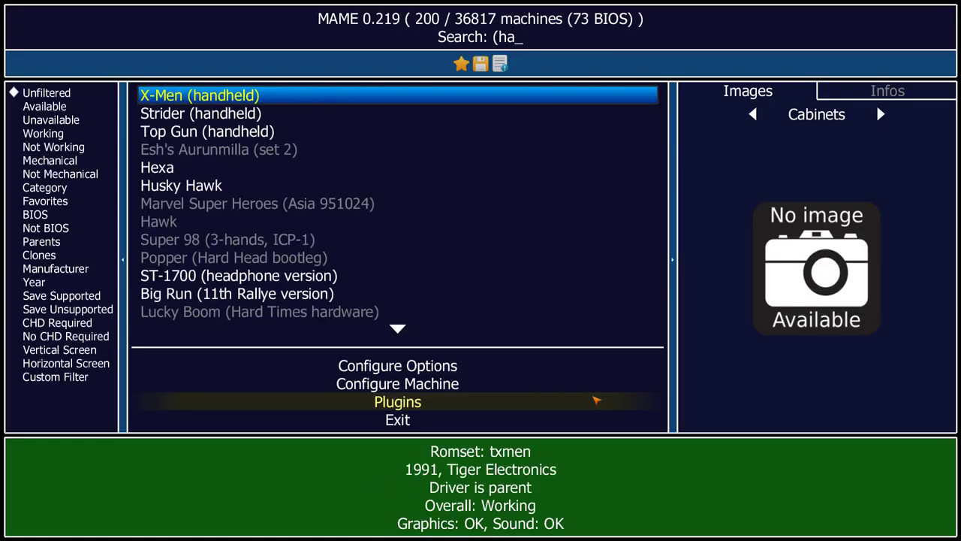
Switch to MAME and search its machine list for "(handheld)"
type("nd")
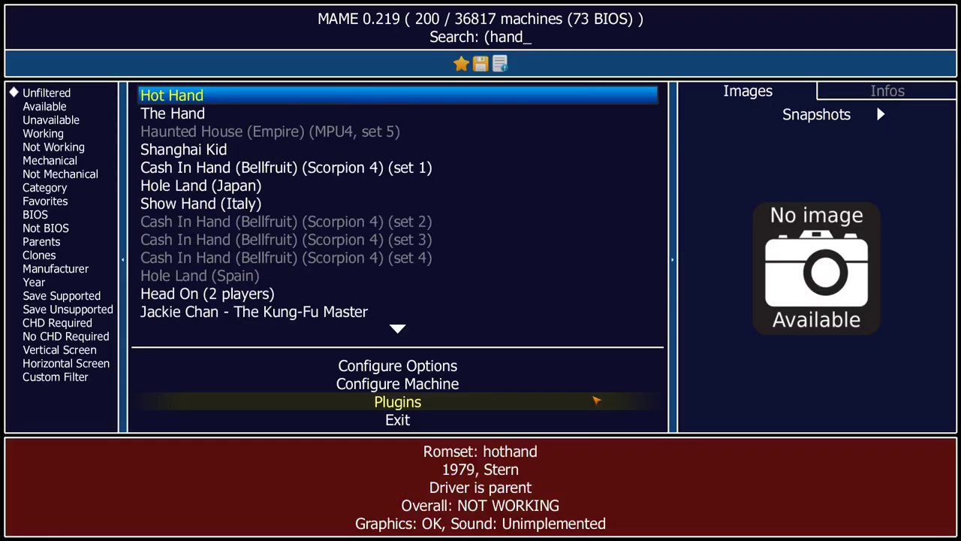
type("held)")
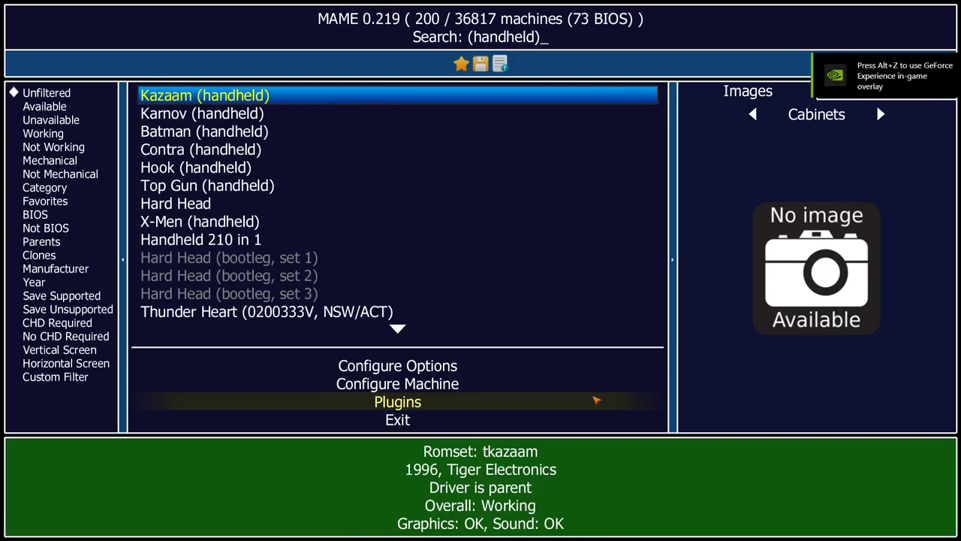
Browse the machines listed for the handheld search, including Gradius (handheld) and Strider (handheld), and exit MAME
key("Down")
key("Down")
key("Down")
key("Down")
key("Down")
key("Down")
key("Down")
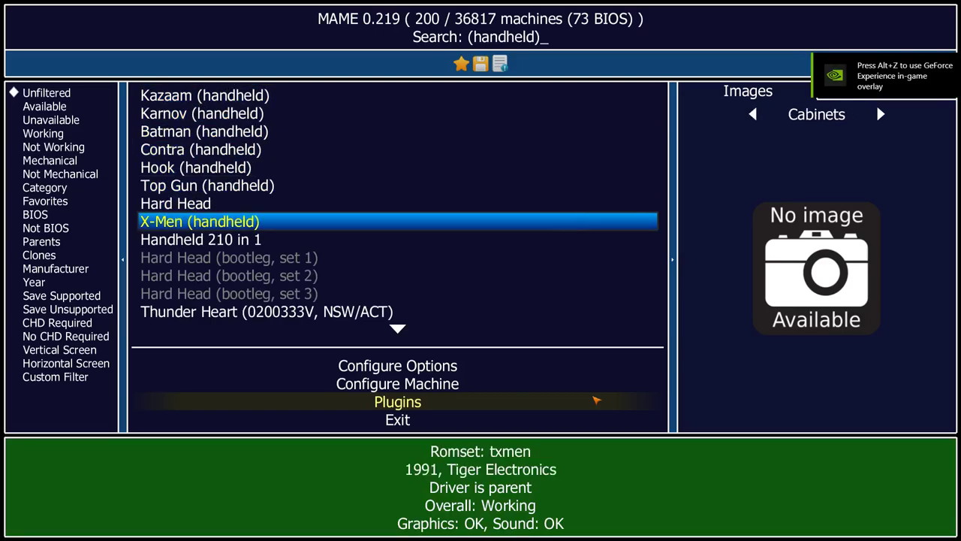
key("Down")
key("Down")
key("Down")
key("Down")
key("Down")
key("Down")
key("Down")
key("Down")
key("Down")
key("Down")
key("Down")
key("Down")
key("Down")
key("Down")
key("Down")
key("Down")
key("Down")
key("Down")
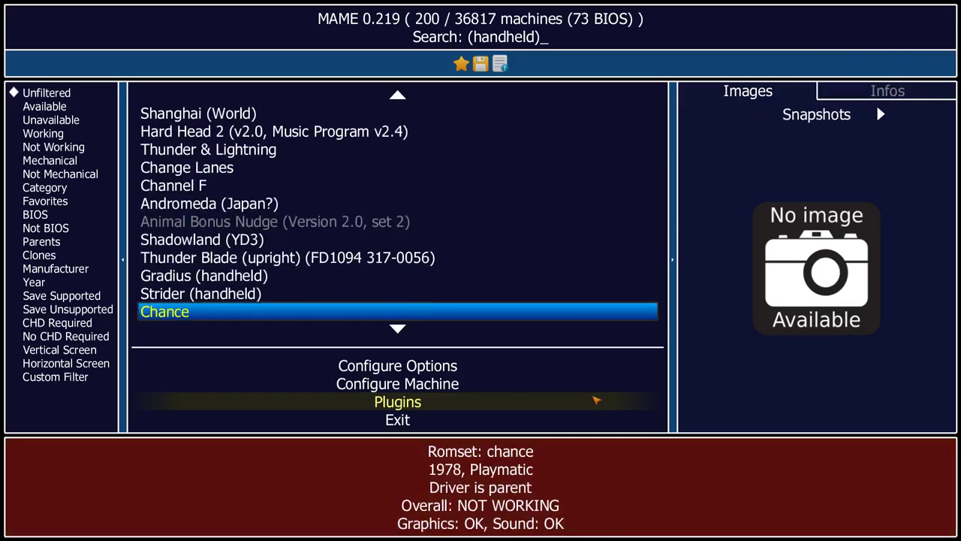
key("Down")
key("Down")
key("Up")
key("Up")
key("Up")
key("Up")
key("Up")
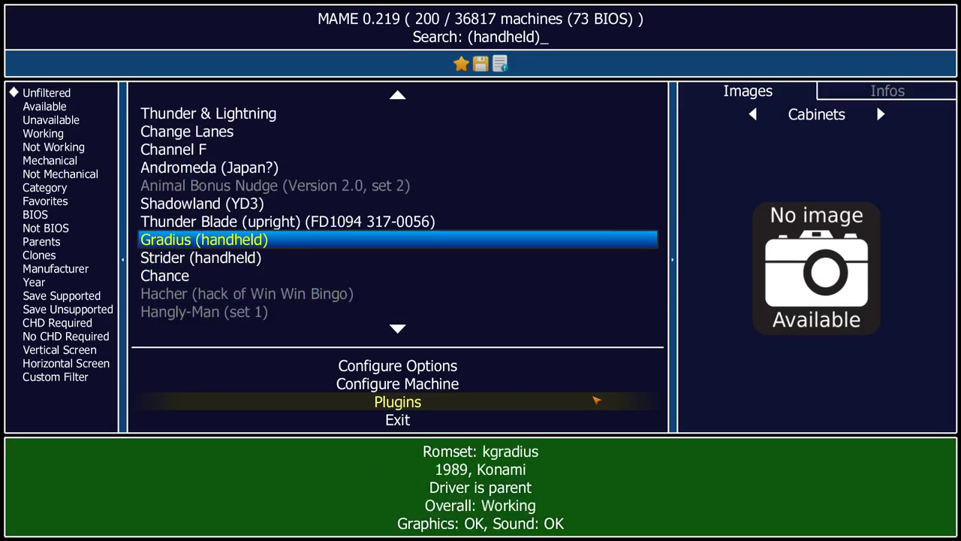
key("Down")
key("Down")
key("Down")
key("Down")
key("Up")
key("Up")
key("Up")
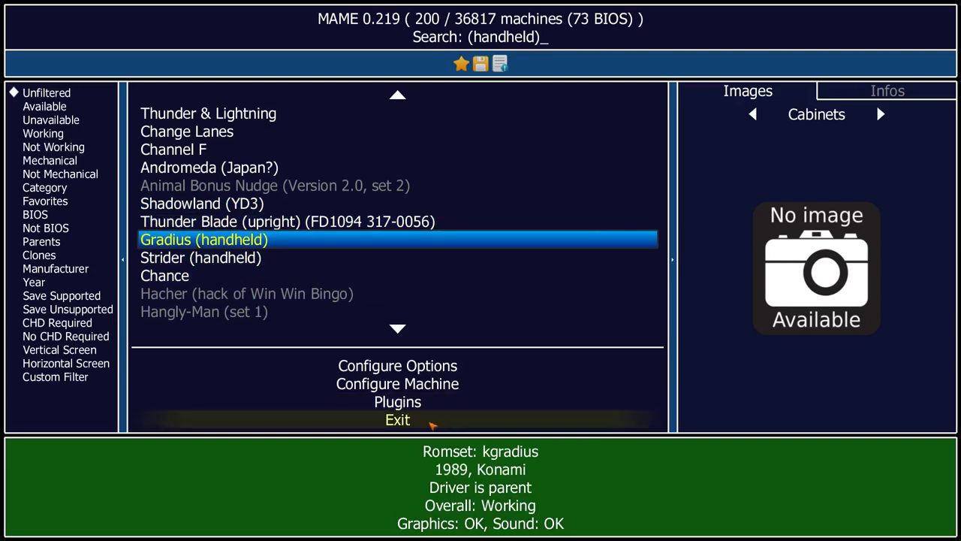
left_click(433, 422)
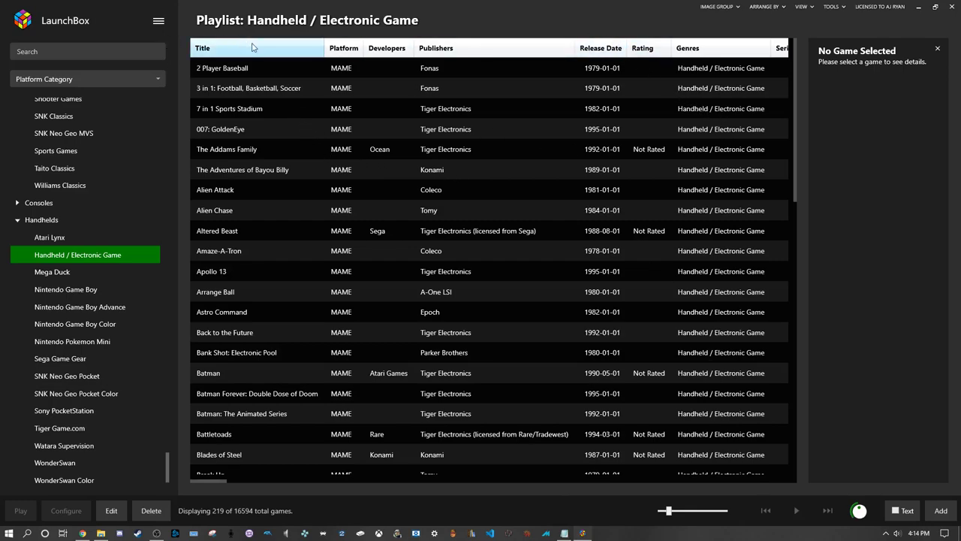
Sort LaunchBox's Handheld / Electronic Game playlist by release date and look through the games in chronological order
left_click(601, 48)
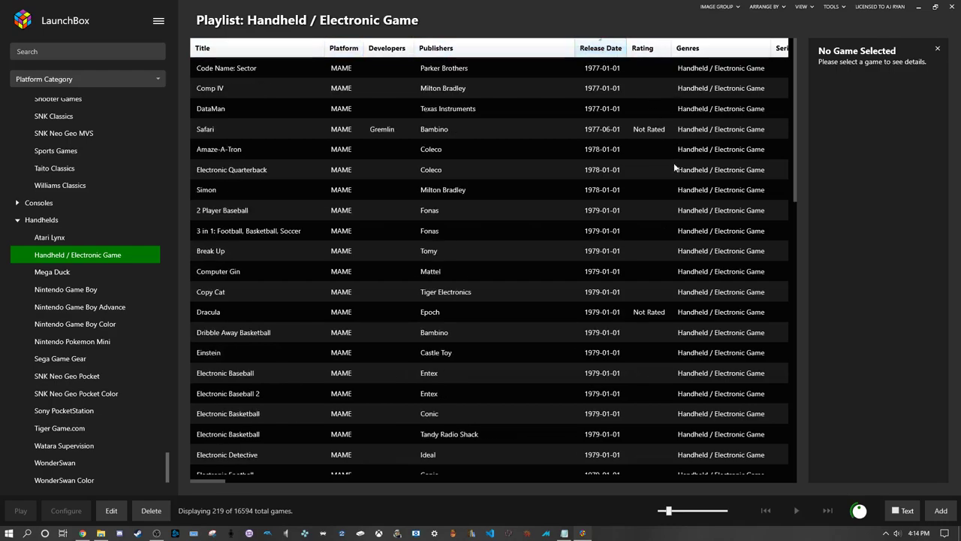
scroll(491, 296, "down", 10)
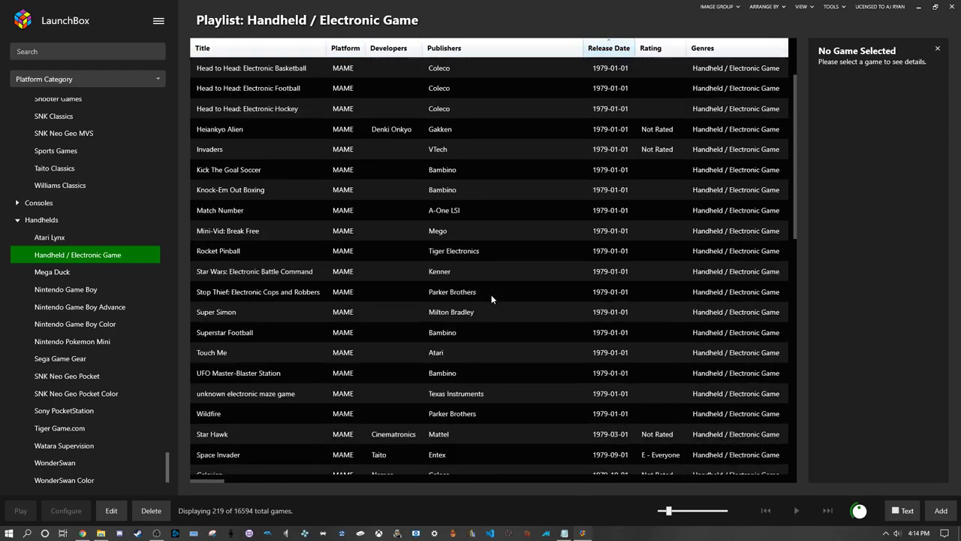
scroll(492, 299, "down", 3)
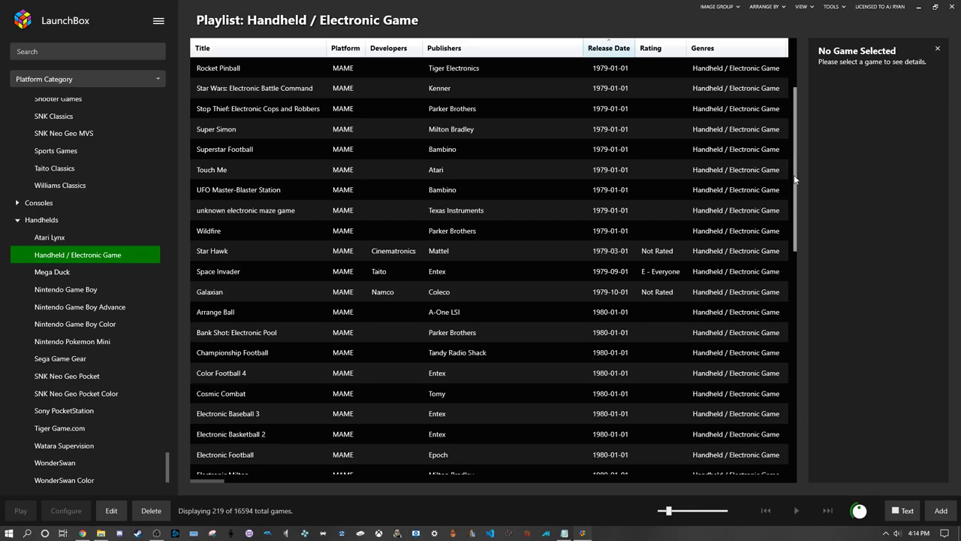
scroll(797, 239, "down", 1)
scroll(798, 239, "down", 20)
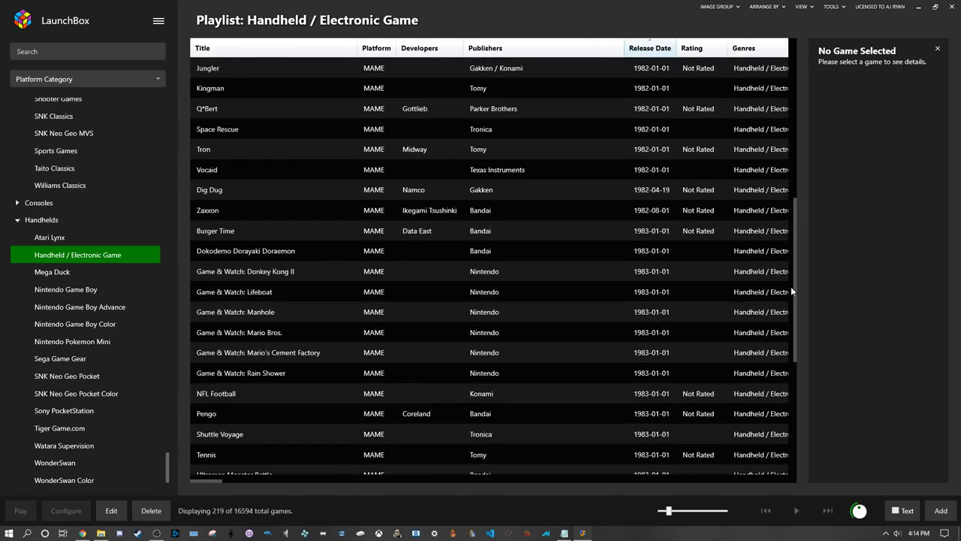
scroll(792, 278, "up", 16)
scroll(796, 269, "down", 4)
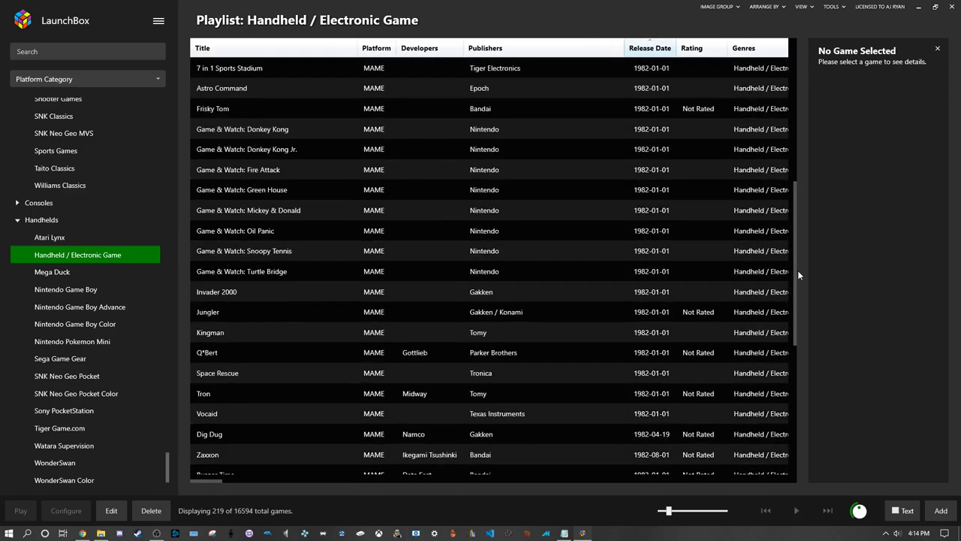
scroll(797, 270, "up", 5)
scroll(798, 265, "down", 4)
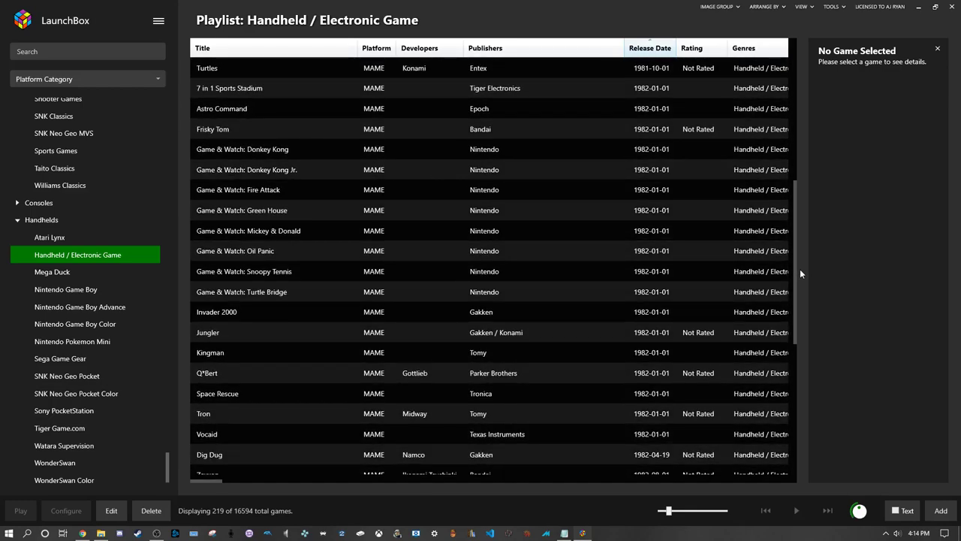
scroll(798, 263, "up", 11)
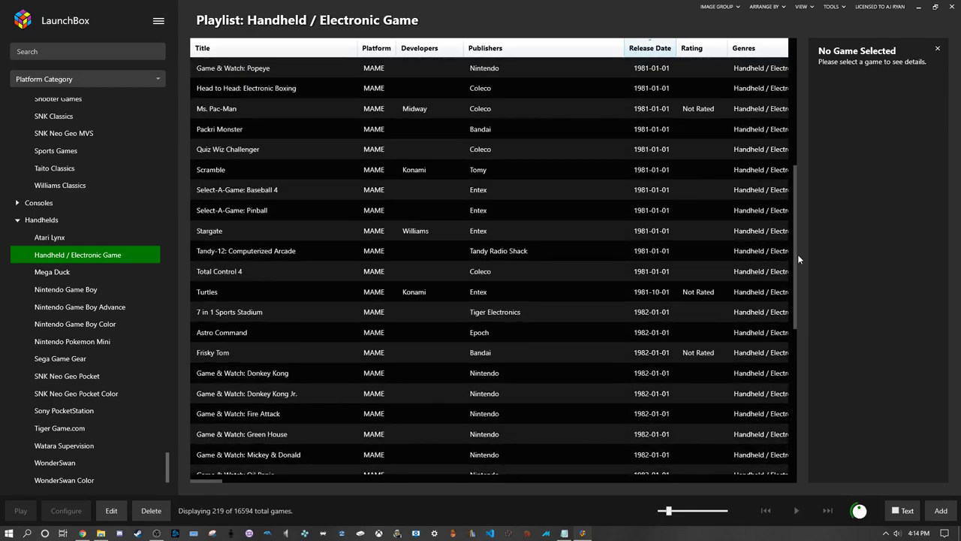
left_click_drag(798, 254, 808, 323)
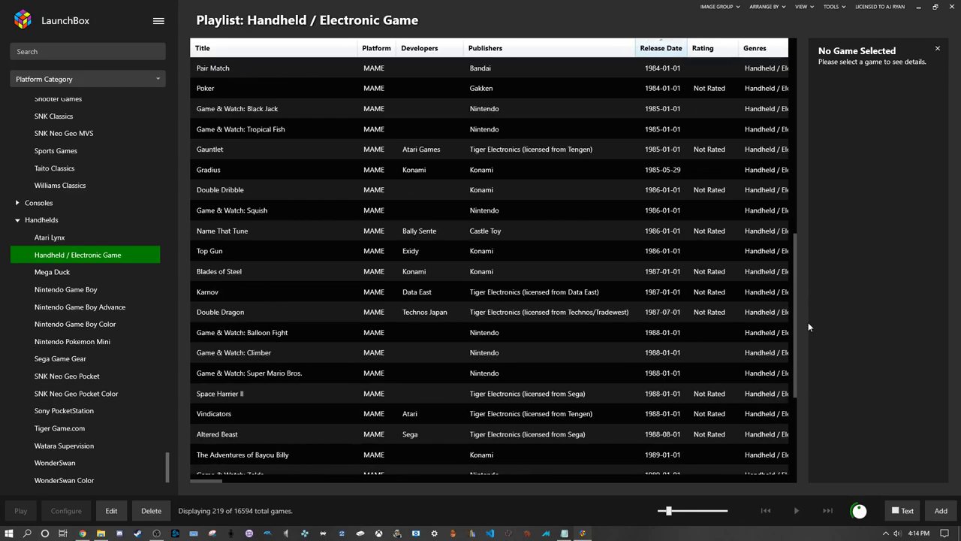
Launch Gauntlet from the playlist and try it out, moving the character left, right and forward through the maze
left_click(301, 150)
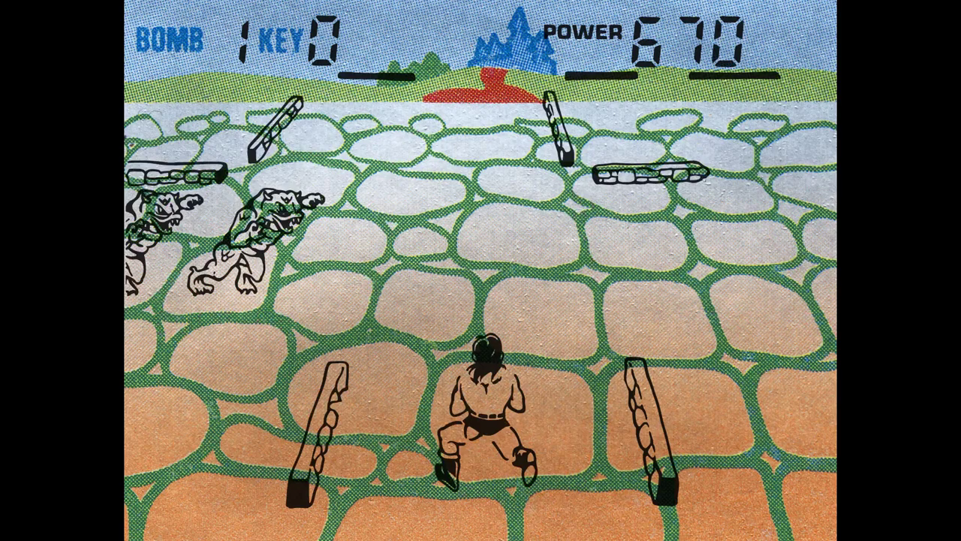
key("Right")
key("Left")
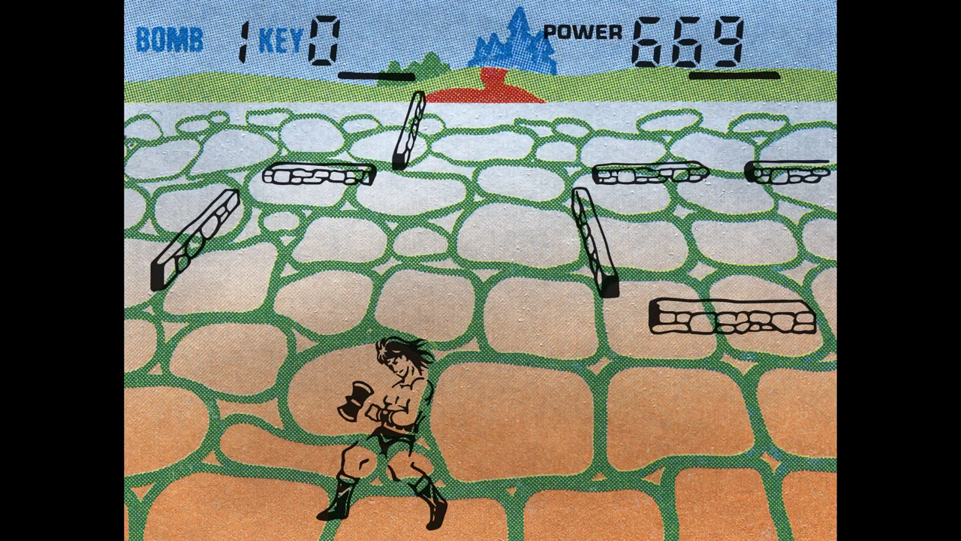
key("Right")
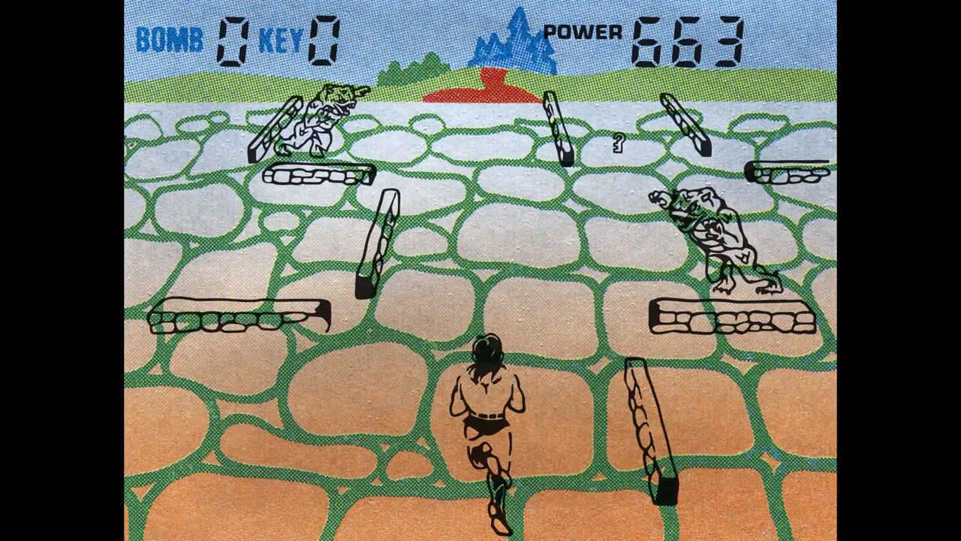
key("Right")
key("Left")
key("Right")
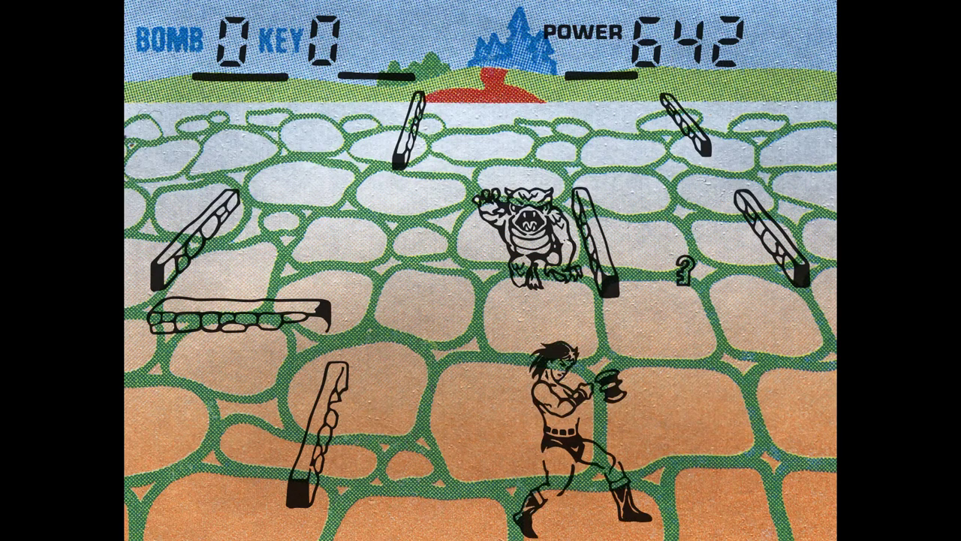
key("Up")
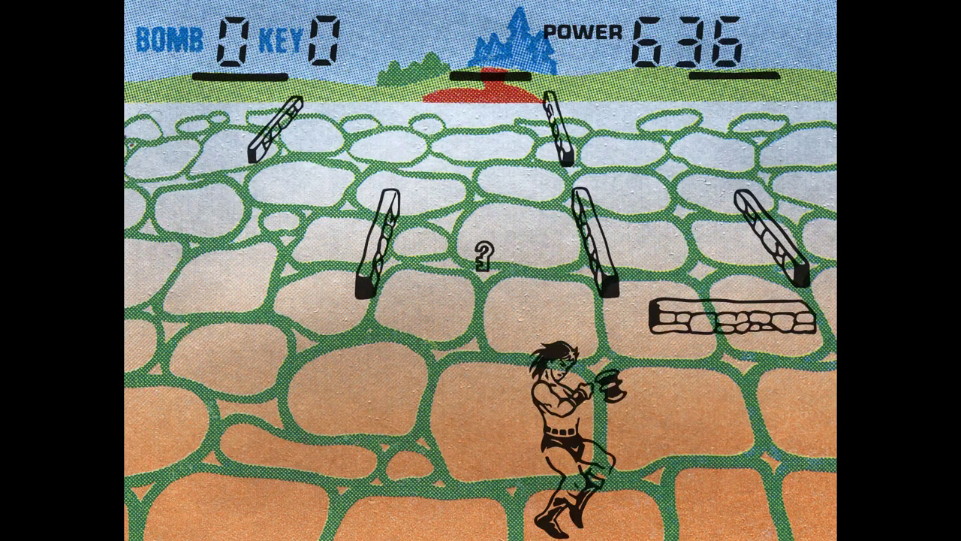
key("Up")
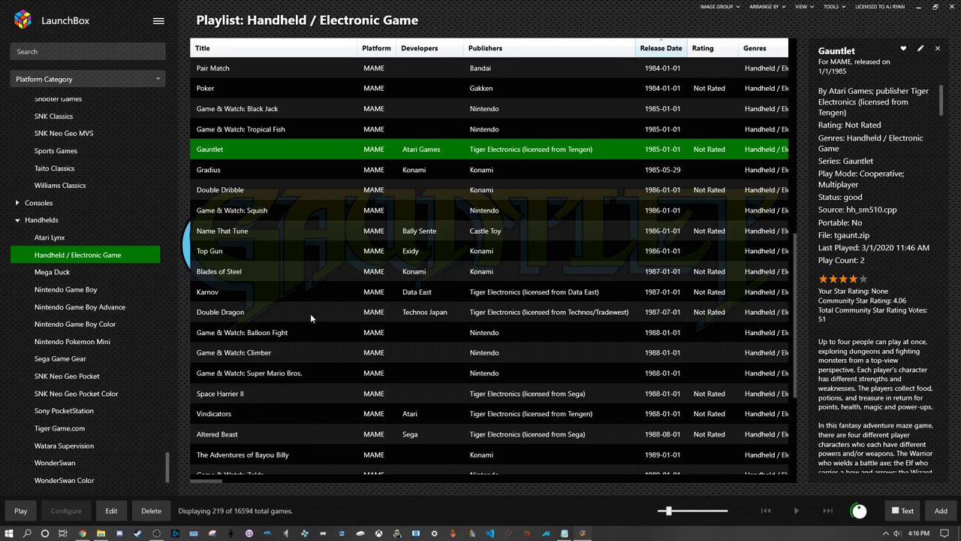
Look through the most recent releases at the end of the playlist and review Gauntlet's game details
scroll(319, 282, "down", 10)
scroll(319, 281, "down", 10)
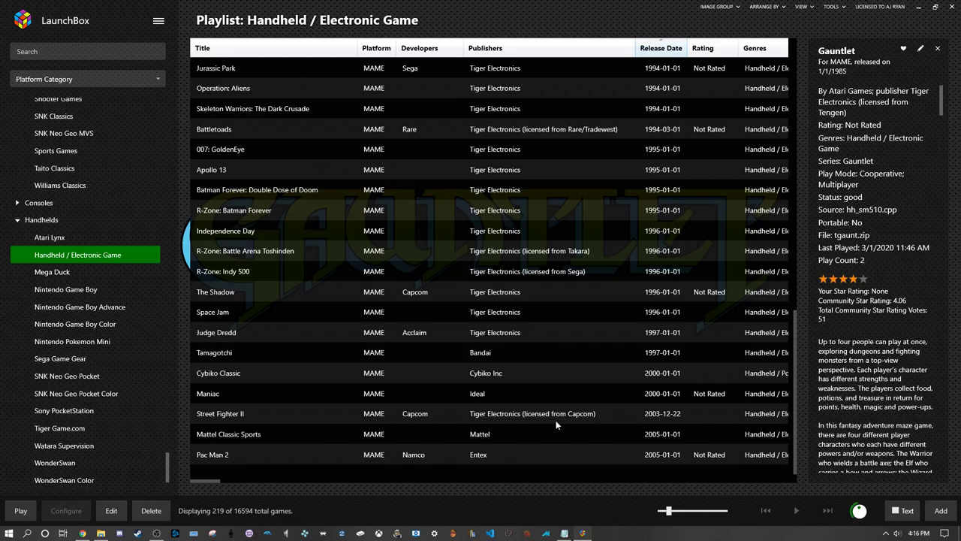
scroll(847, 303, "down", 1)
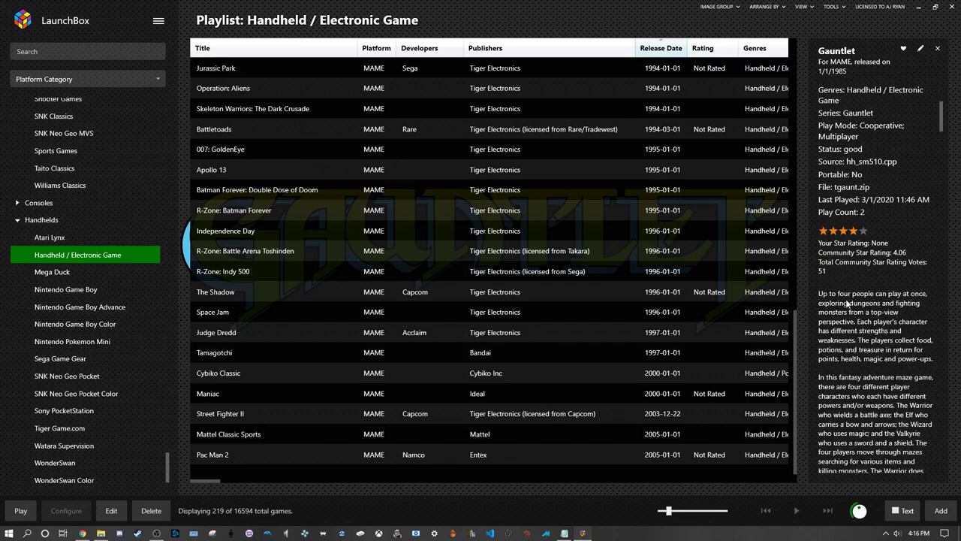
scroll(847, 302, "down", 2)
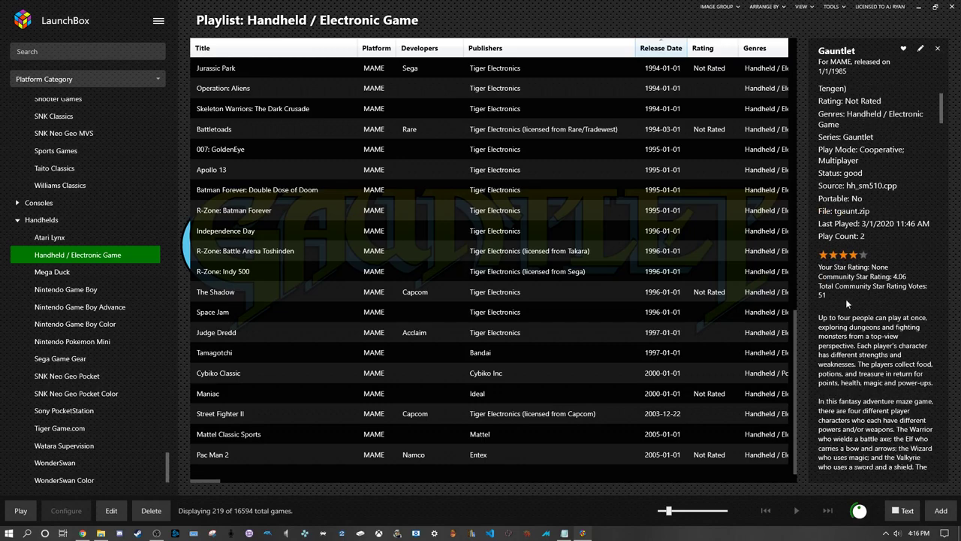
Select Street Fighter II and examine its metadata, description and screenshots in the game details
left_click(383, 423)
scroll(867, 379, "down", 3)
scroll(867, 379, "down", 6)
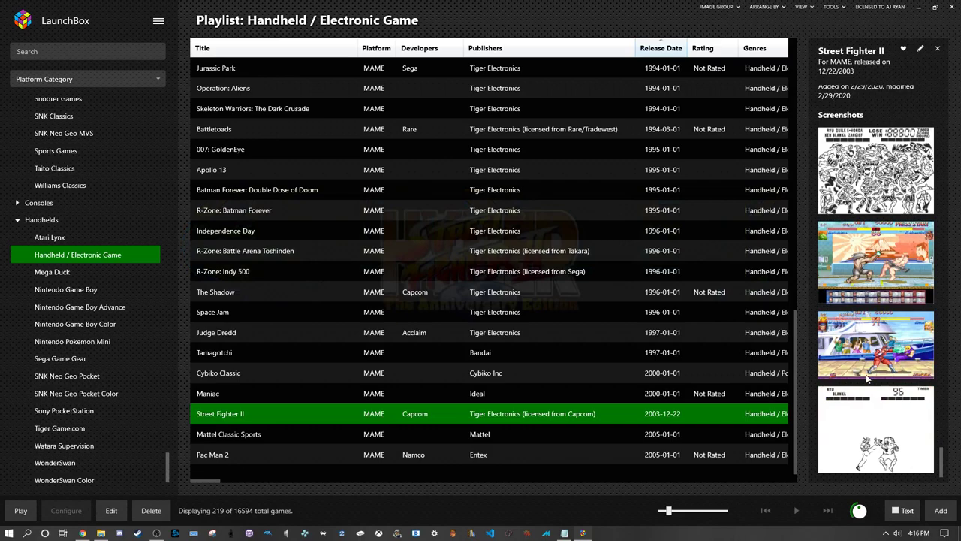
scroll(867, 379, "up", 2)
scroll(867, 379, "up", 8)
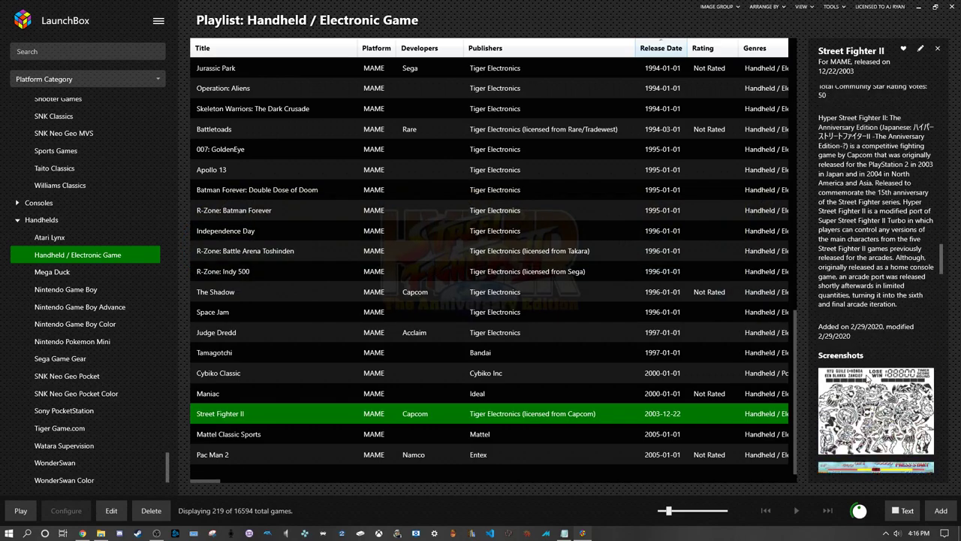
scroll(866, 374, "up", 2)
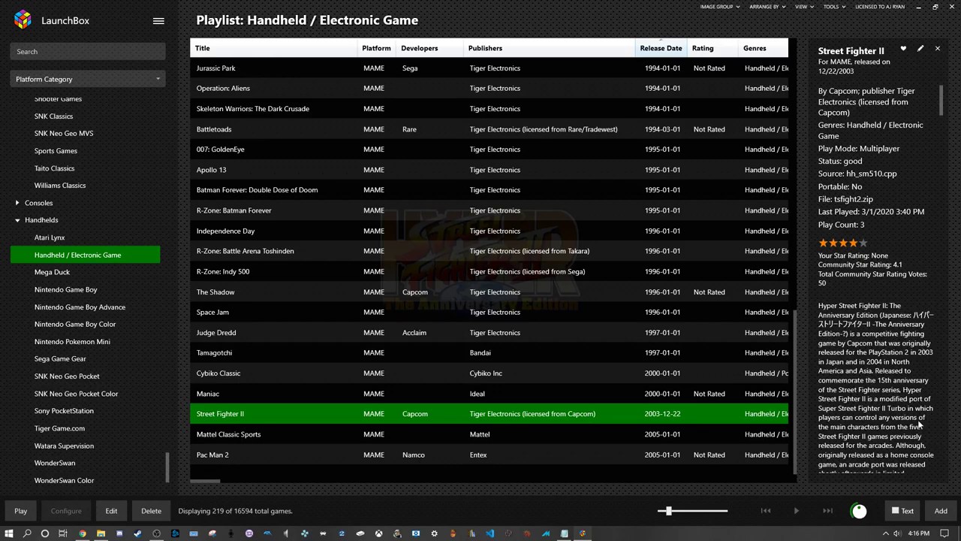
scroll(919, 421, "down", 3)
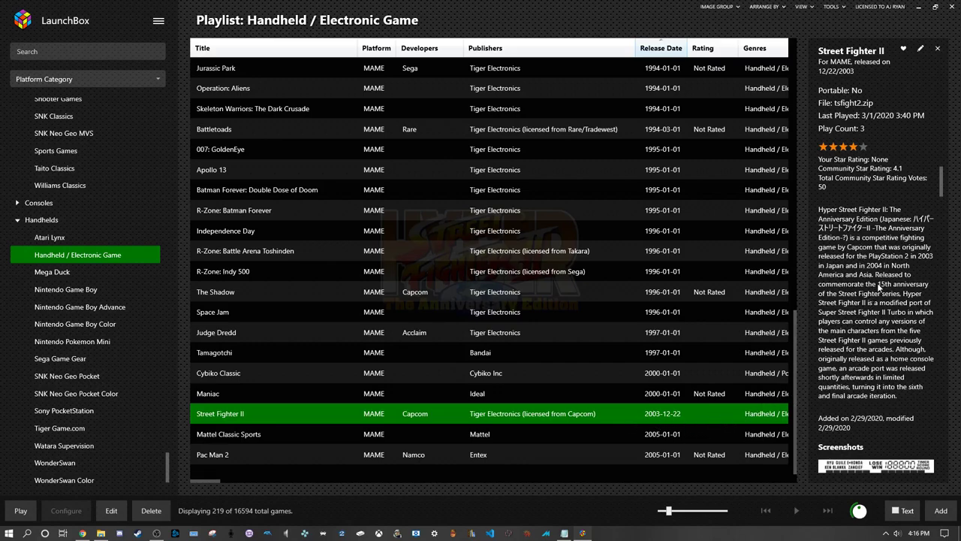
scroll(884, 274, "down", 2)
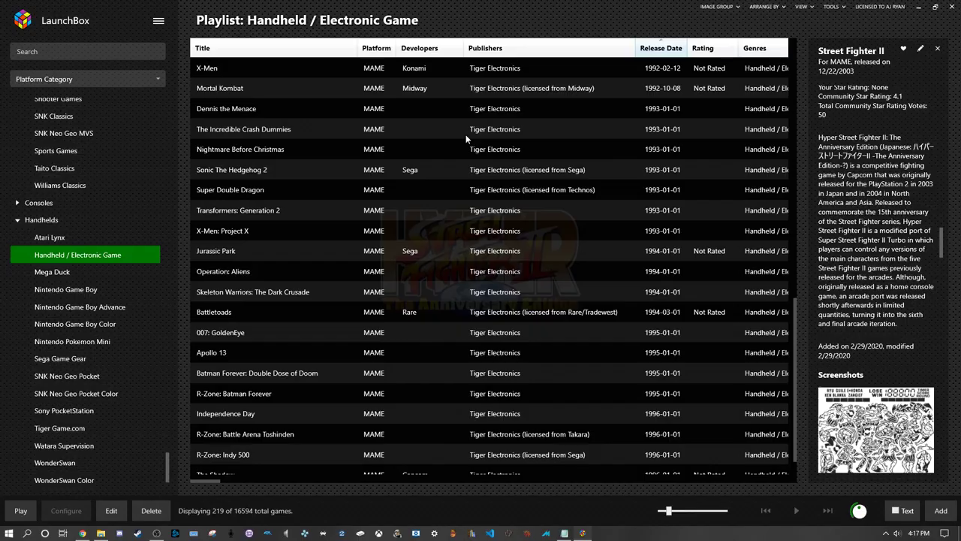
Launch Tamagotchi from the playlist, then leave the running game for MAME's main machine selection screen
scroll(465, 133, "up", 2)
scroll(466, 133, "down", 2)
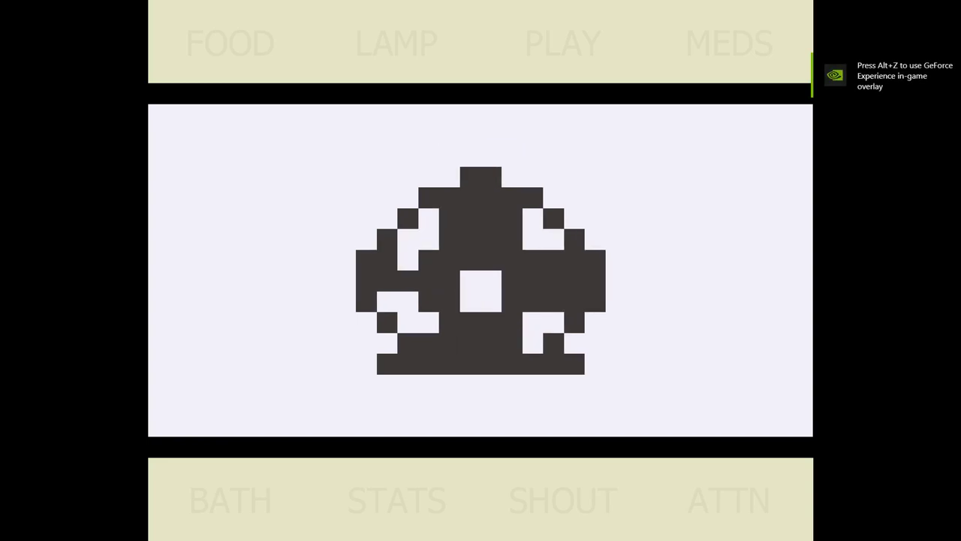
key("Tab")
key("Up")
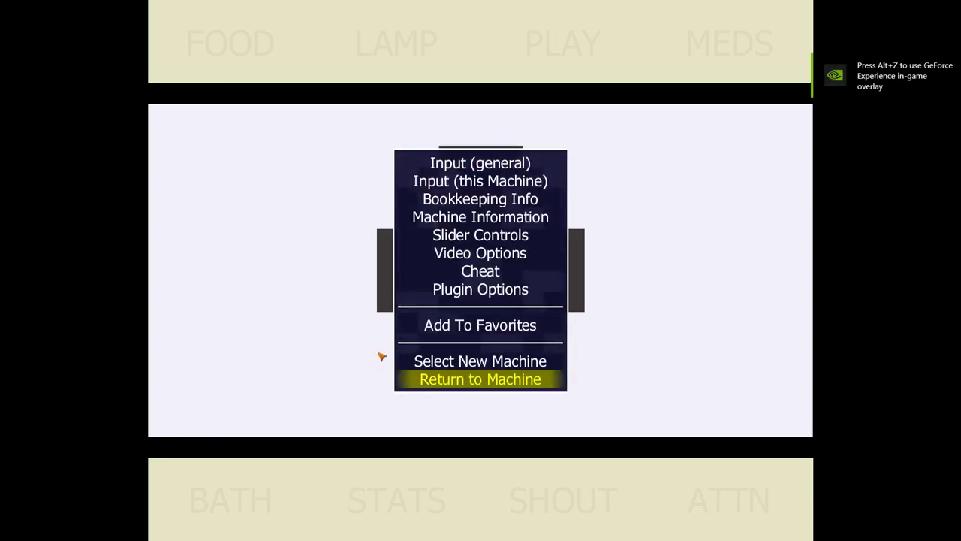
key("Up")
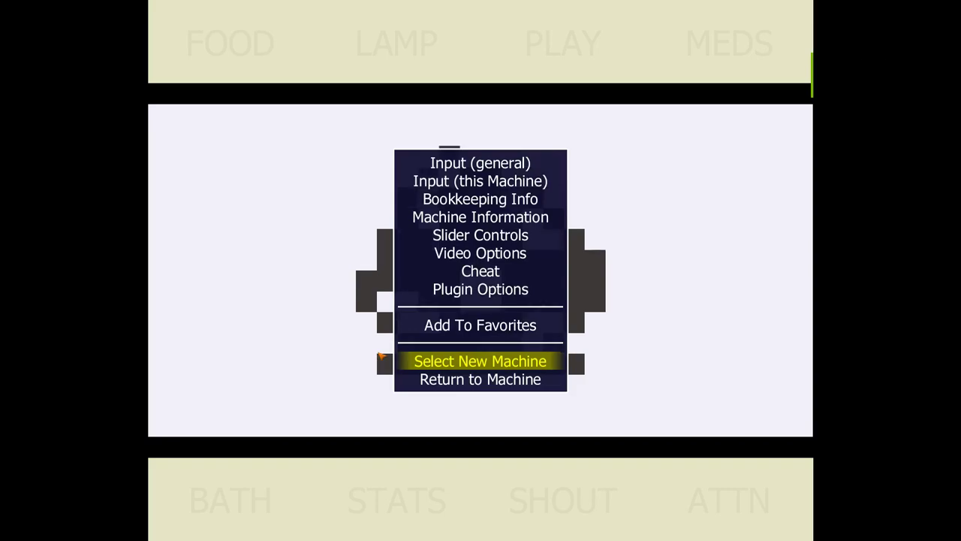
key("Return")
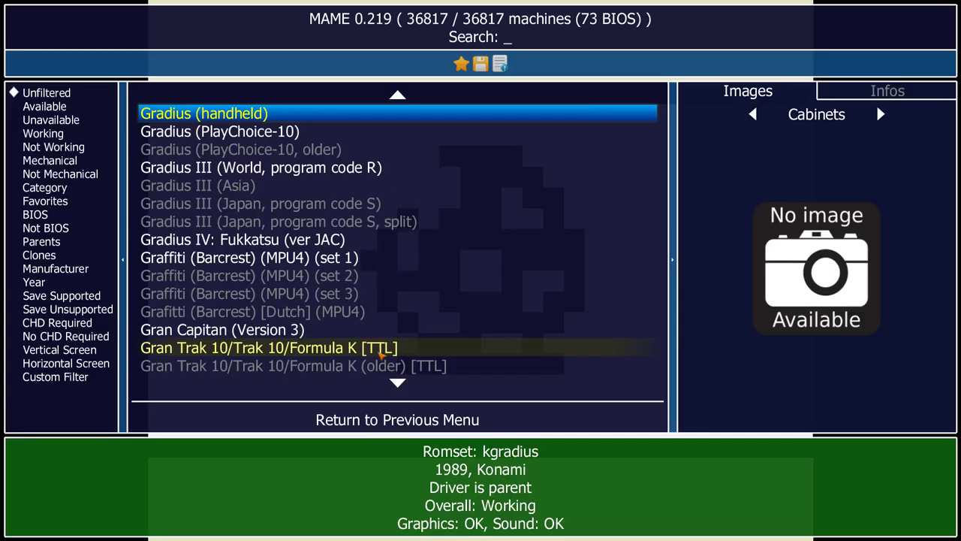
key("Escape")
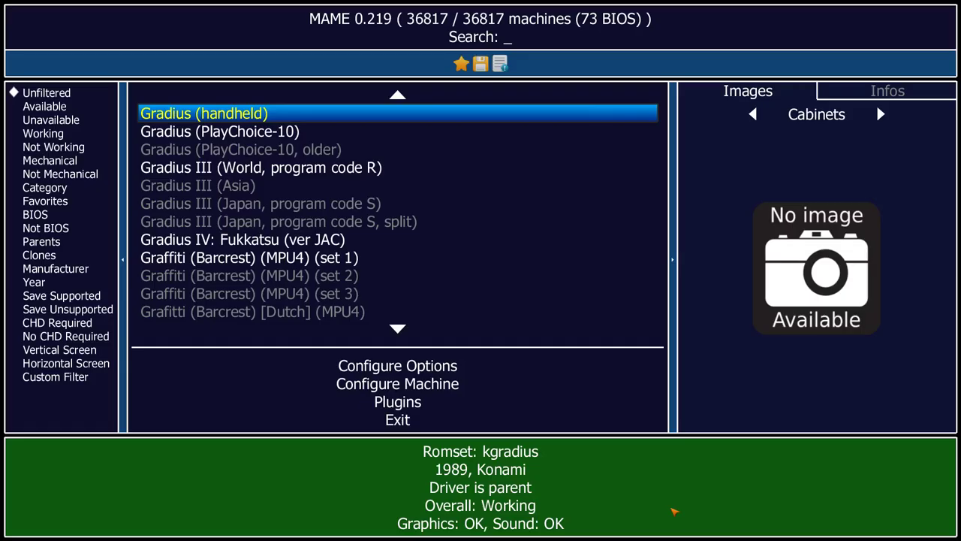
Turn on Bilinear Filtering in MAME's general video options
double_click(496, 366)
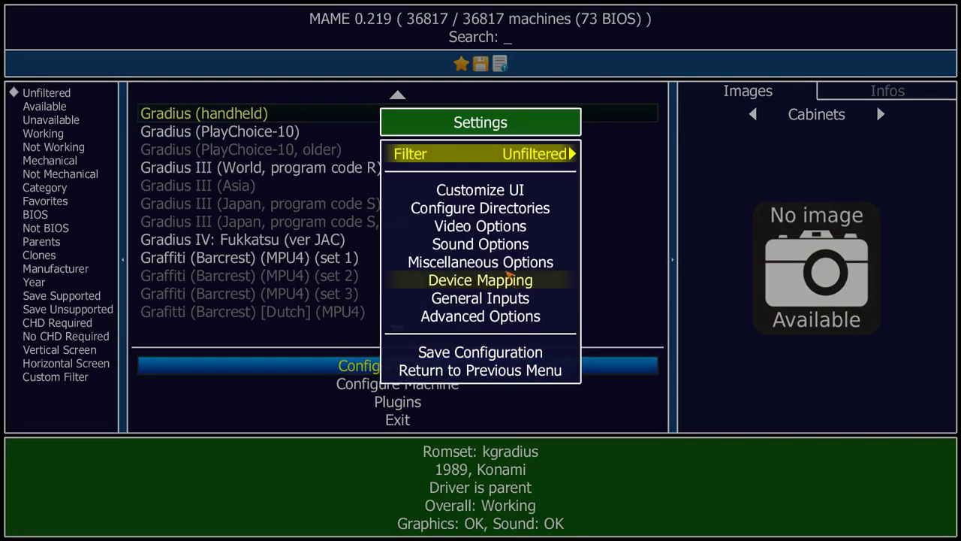
double_click(485, 230)
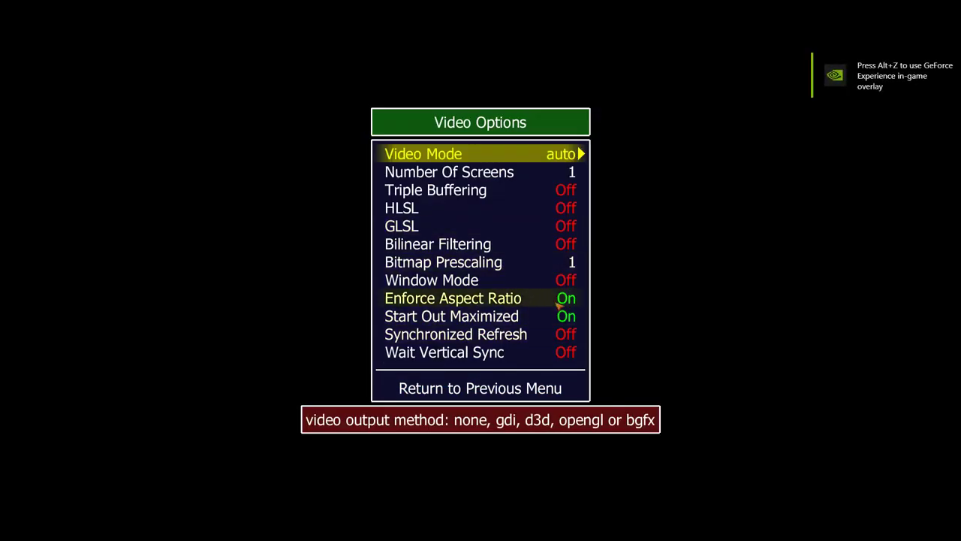
left_click(555, 244)
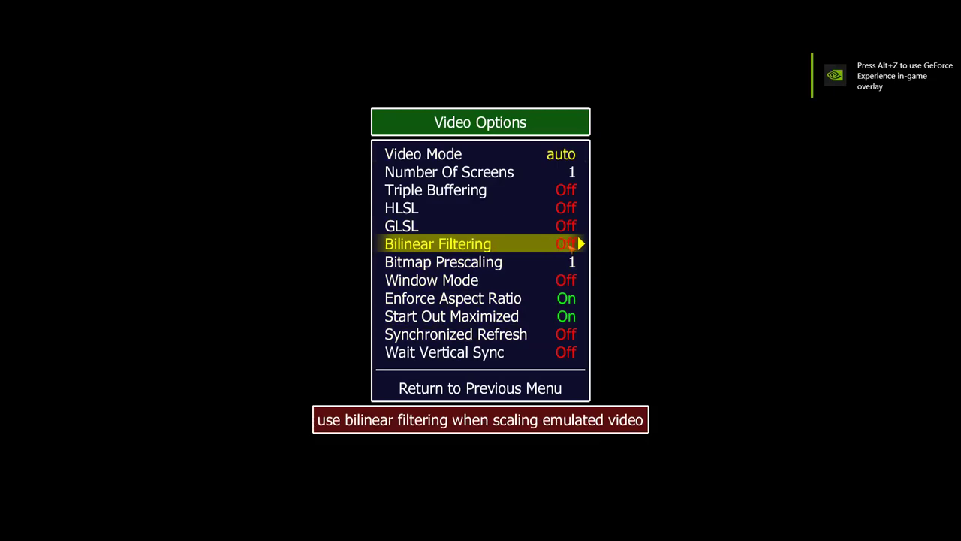
left_click(578, 244)
left_click(481, 392)
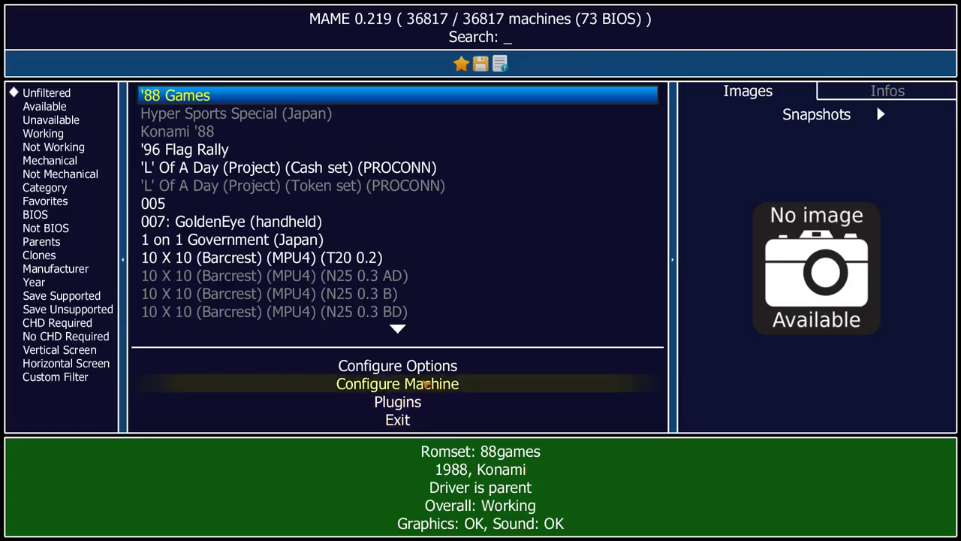
Turn off Bilinear Filtering in MAME's general video options and save the configuration
double_click(402, 367)
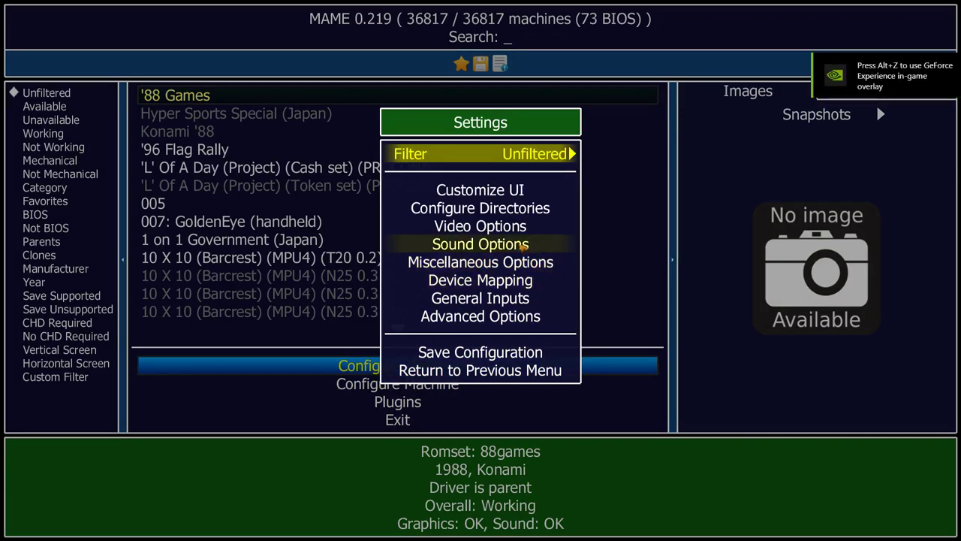
left_click(504, 225)
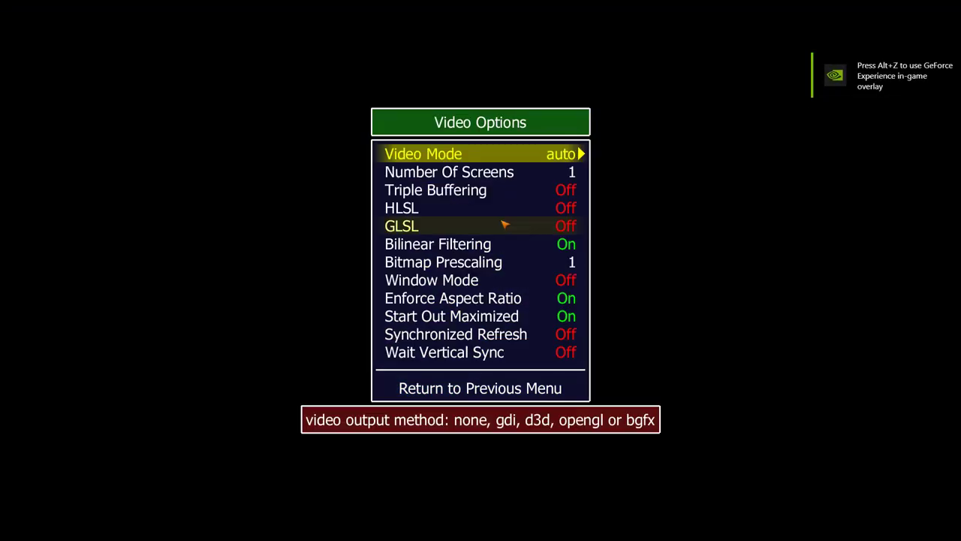
left_click(560, 248)
left_click(560, 249)
left_click(496, 392)
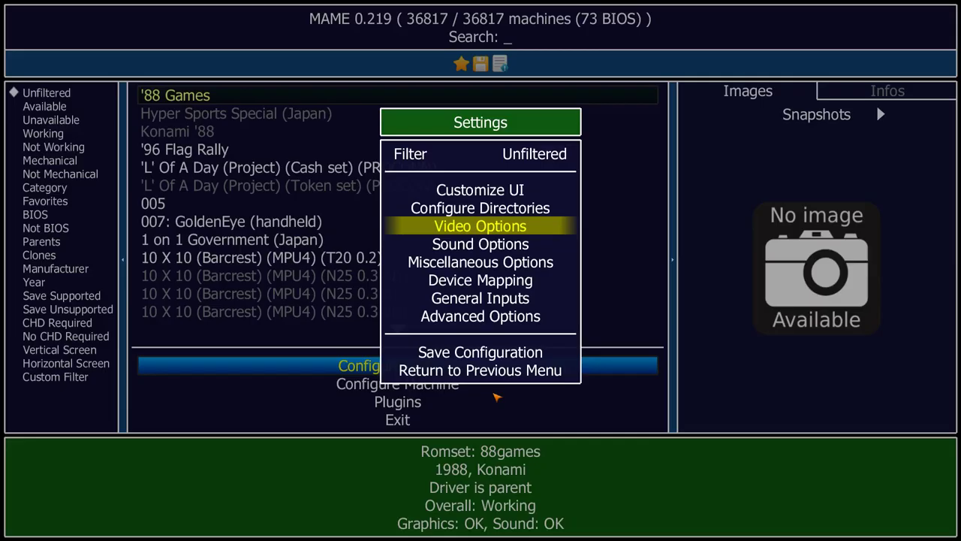
left_click(480, 353)
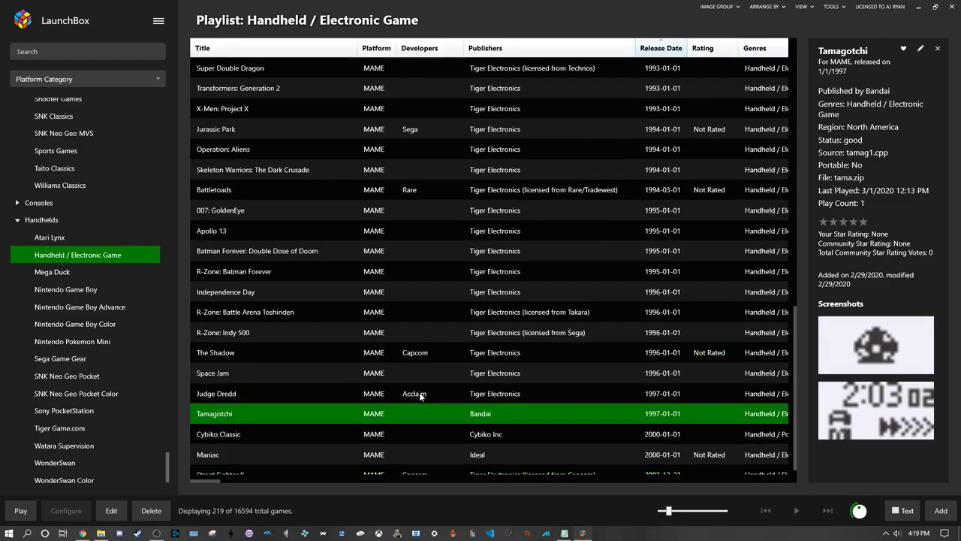
Browse LaunchBox's handheld playlist in chronological order from the 1977 releases through the 1983 games
scroll(419, 392, "up", 15)
scroll(419, 392, "up", 2)
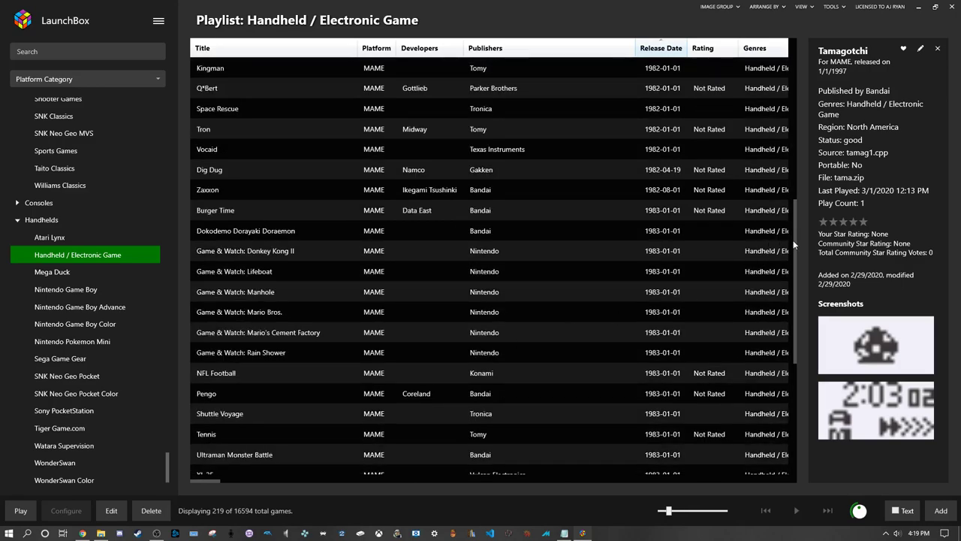
left_click_drag(793, 240, 805, 79)
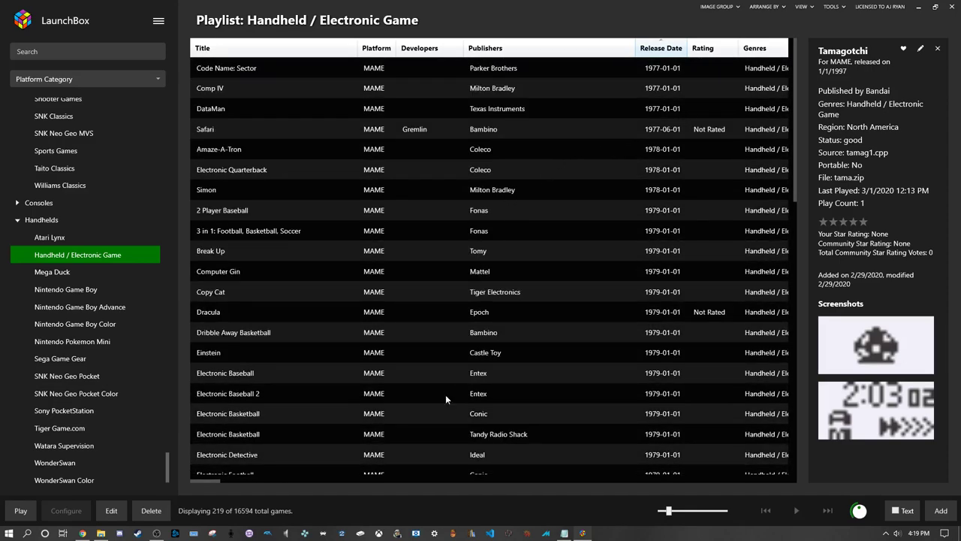
scroll(433, 434, "down", 2)
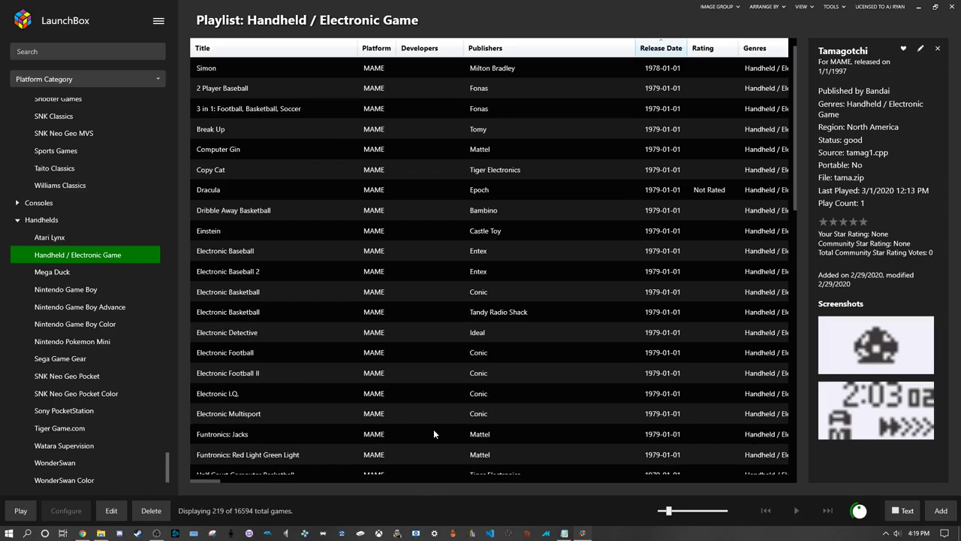
scroll(439, 369, "down", 7)
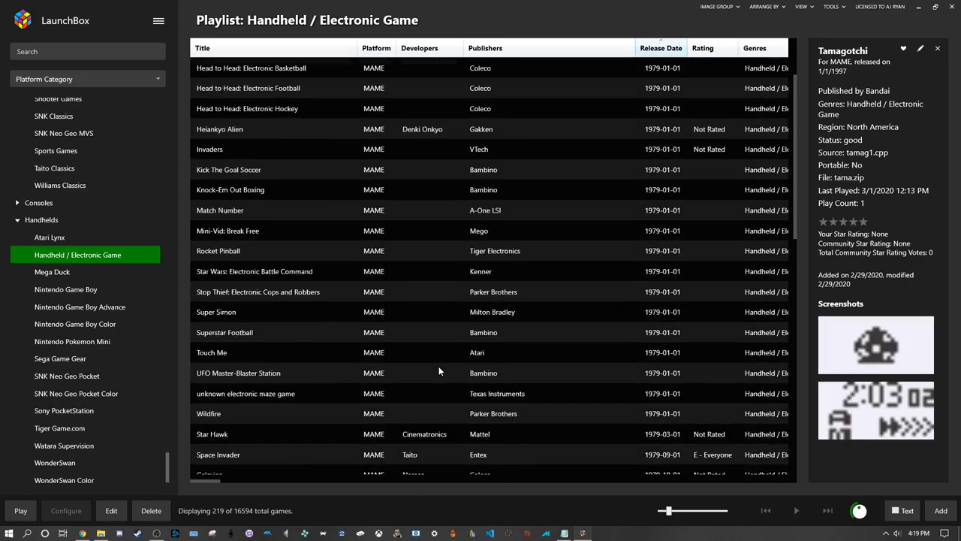
scroll(439, 371, "down", 12)
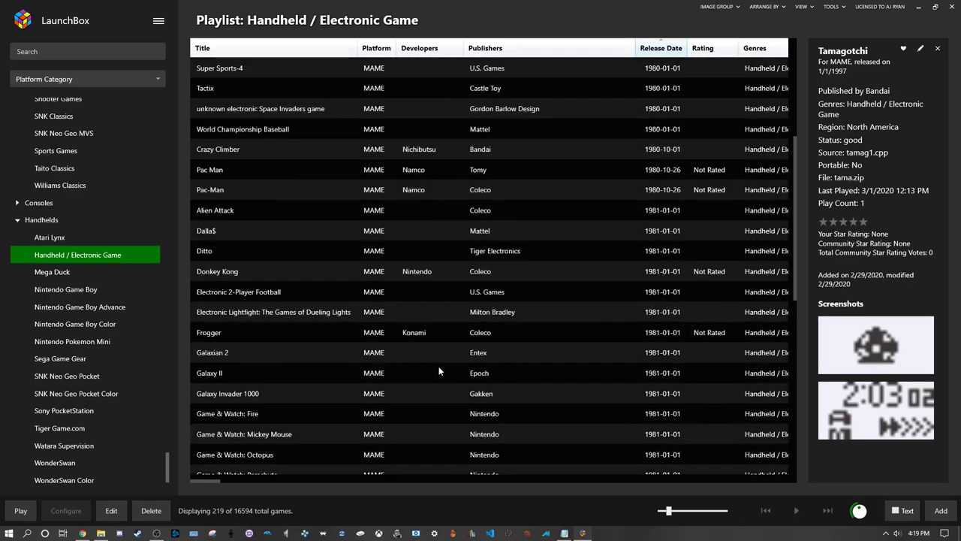
scroll(439, 371, "down", 2)
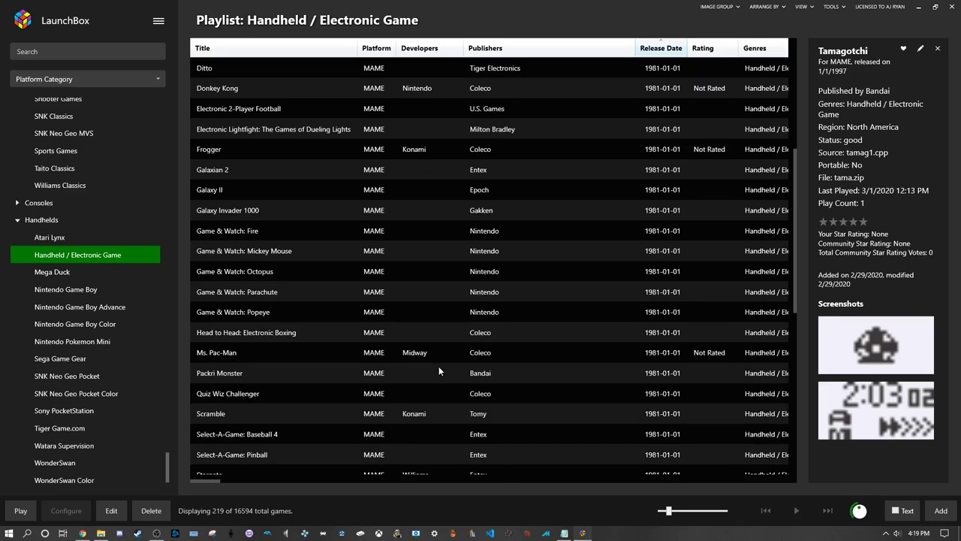
scroll(439, 370, "down", 6)
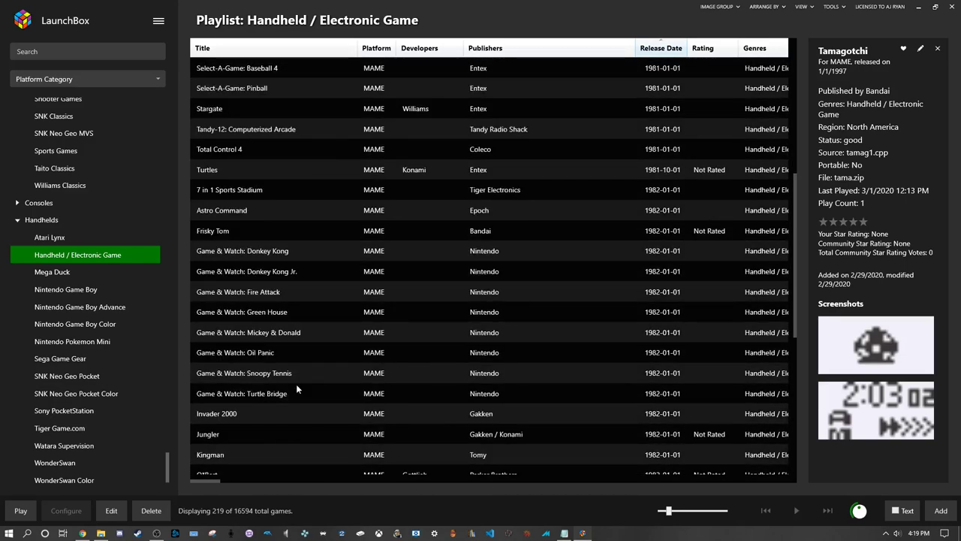
scroll(397, 329, "down", 6)
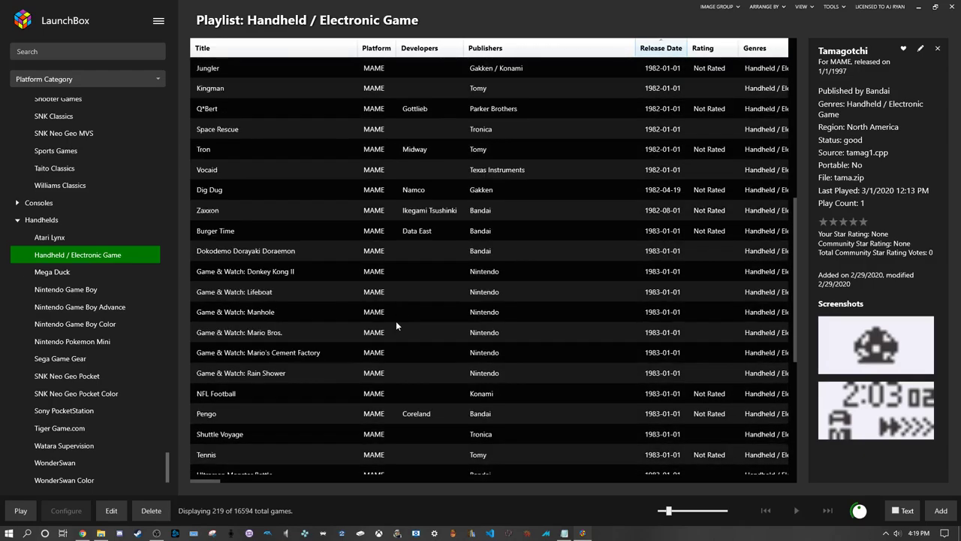
Browse the handheld playlist's releases from 1983 through 1991 and select Game & Watch: Zelda
scroll(358, 315, "down", 8)
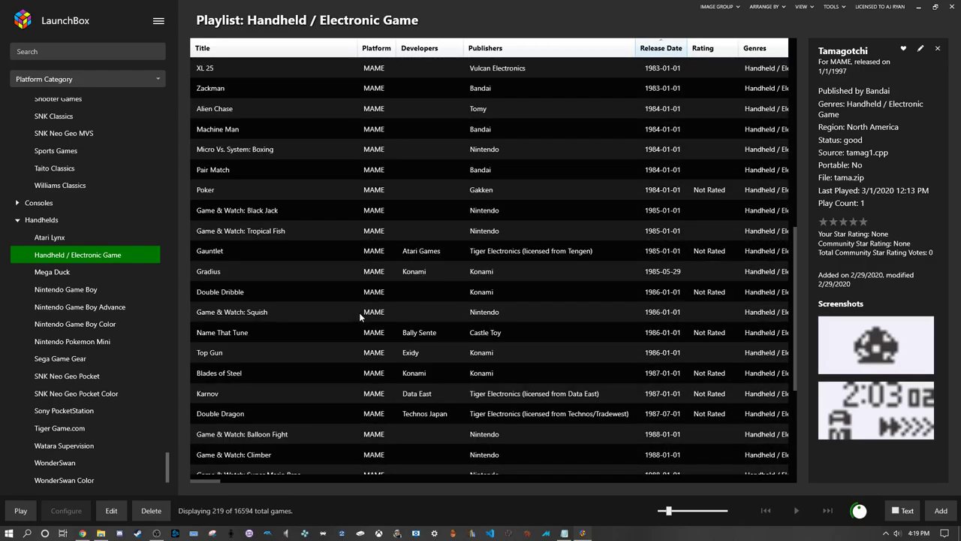
scroll(359, 312, "down", 3)
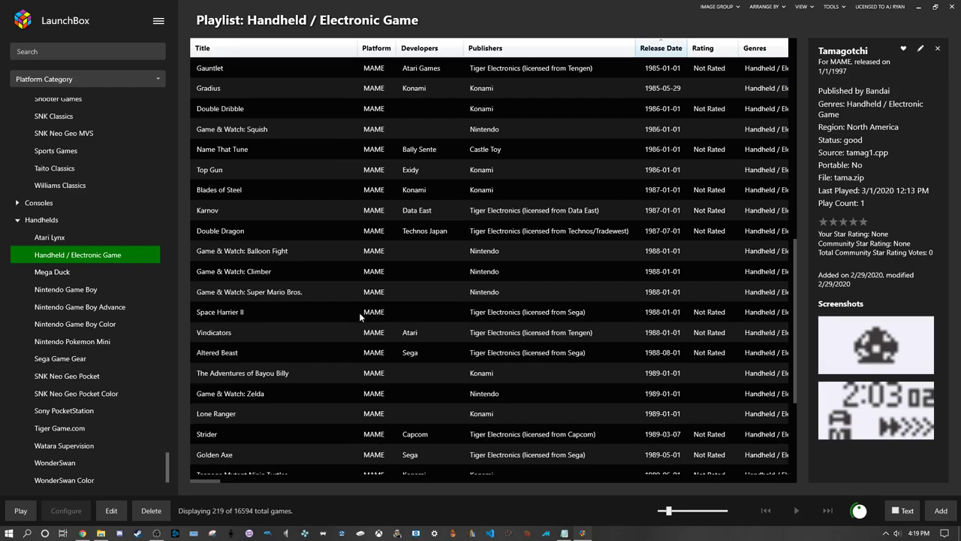
scroll(359, 313, "down", 3)
left_click(233, 210)
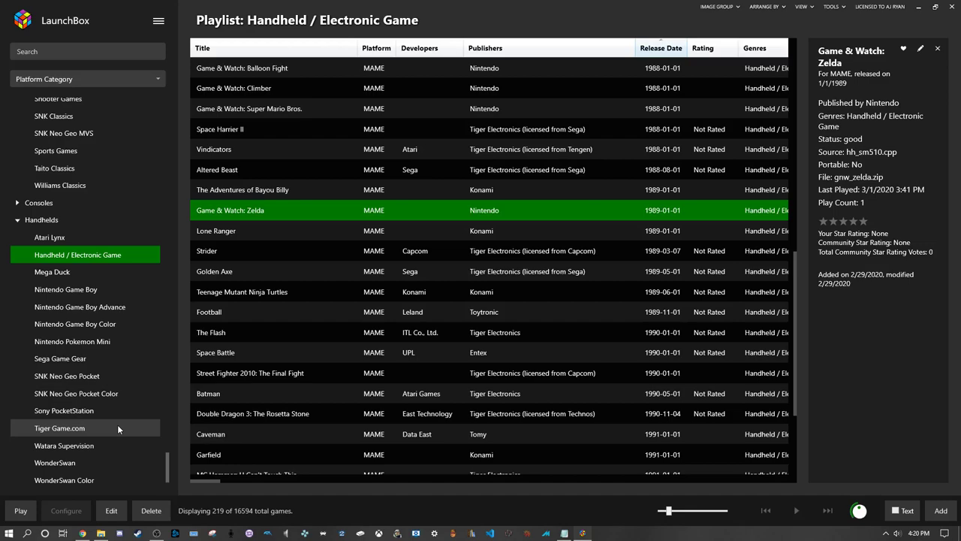
Start the ROM files import wizard and advance to the selection of files to import
left_click(830, 6)
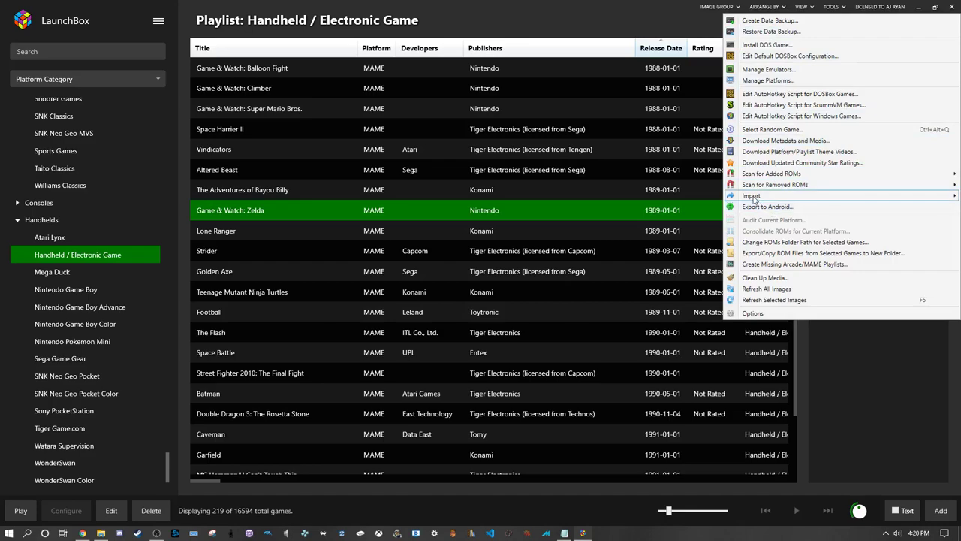
mouse_move(752, 196)
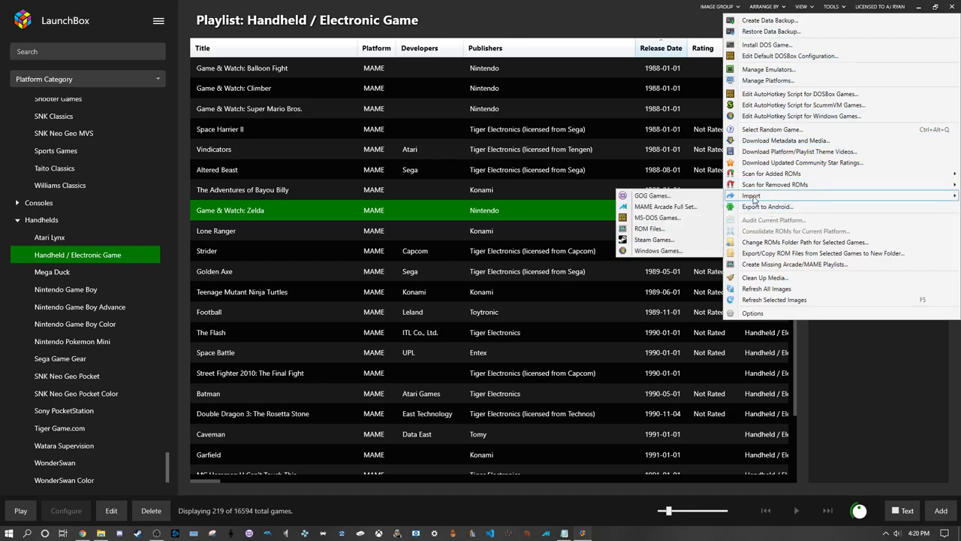
left_click(650, 229)
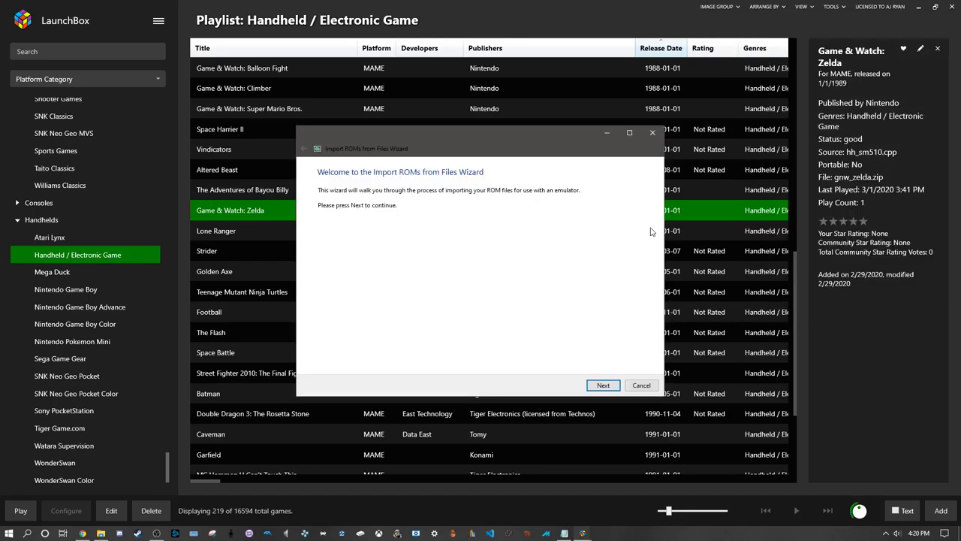
left_click(590, 388)
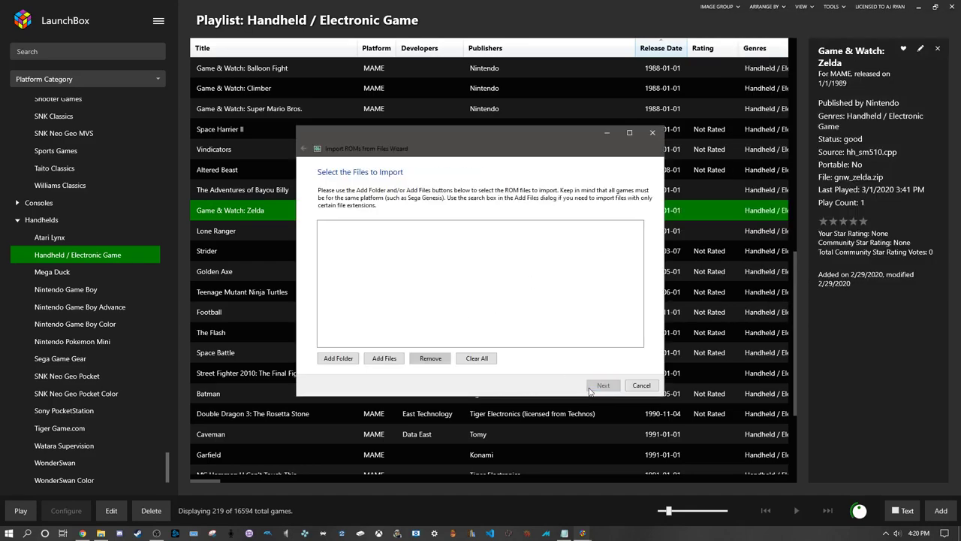
Add the folder D:\RetroGames\Tiger - Game.com as the source of the ROMs and continue to the platform choice
left_click(351, 358)
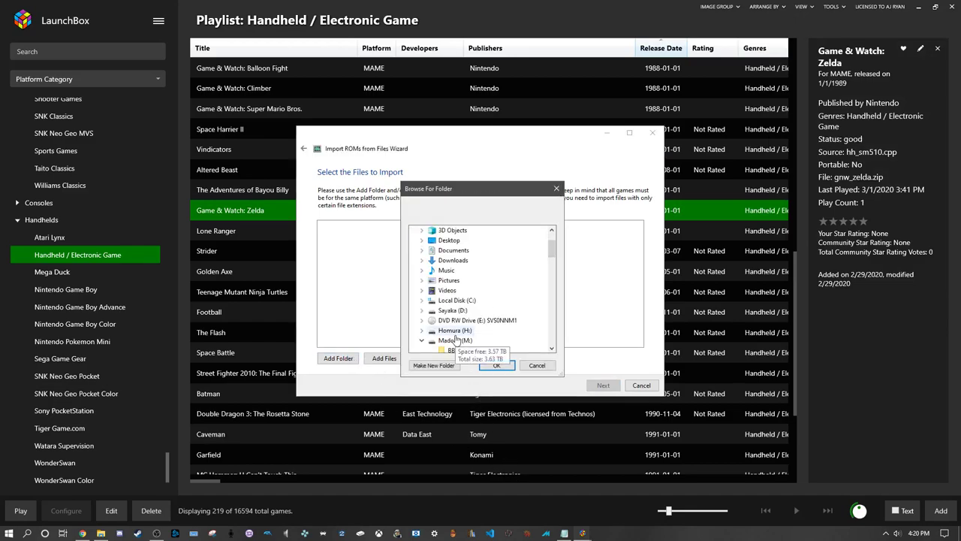
left_click(421, 312)
scroll(466, 345, "down", 3)
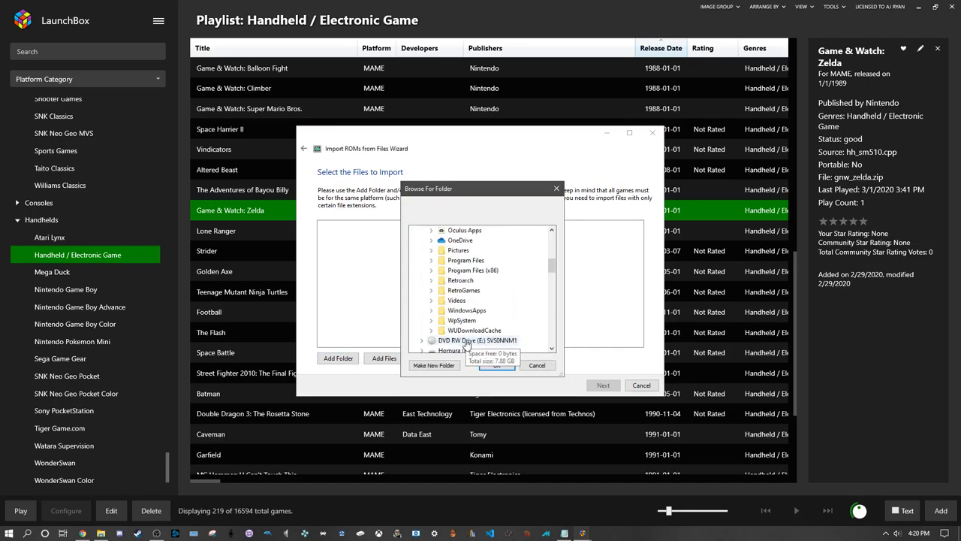
left_click(432, 289)
scroll(465, 301, "down", 5)
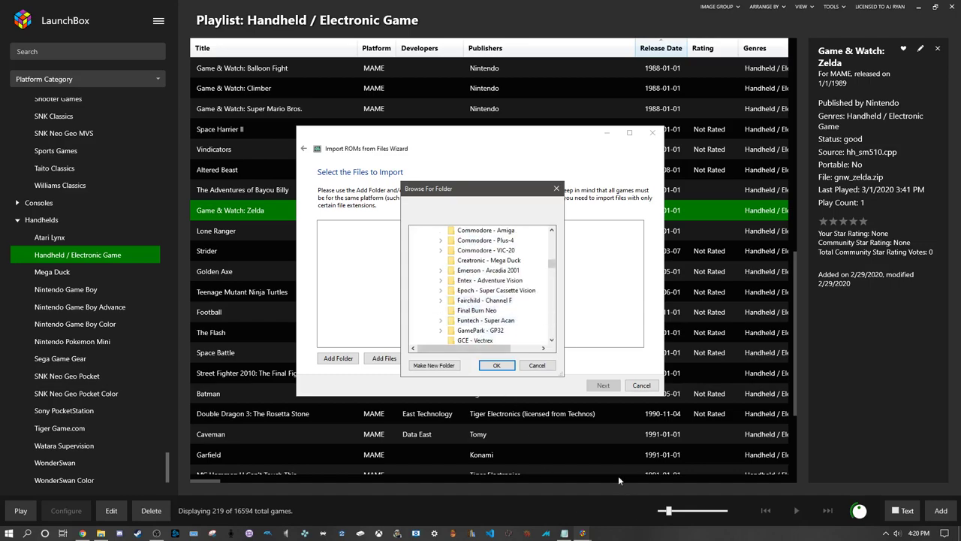
scroll(453, 290, "down", 3)
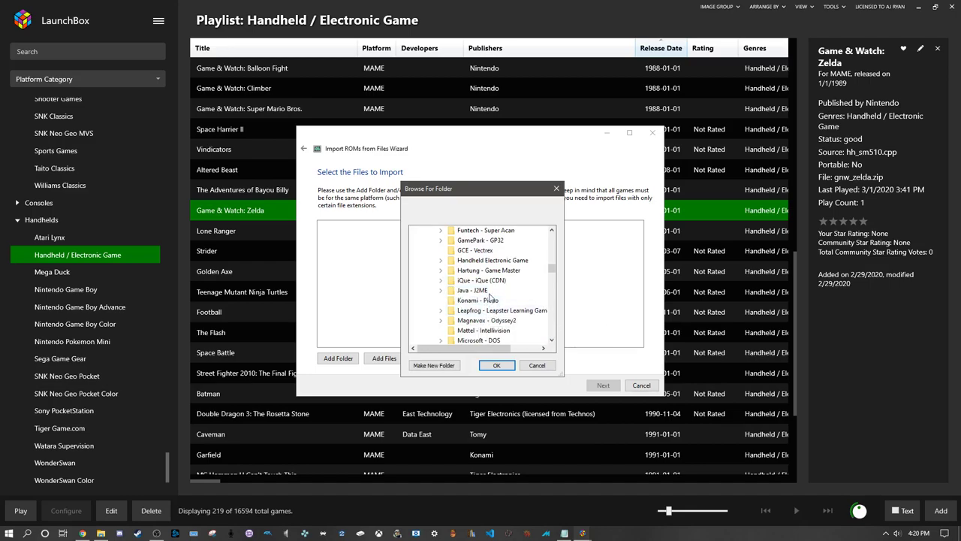
scroll(488, 296, "down", 3)
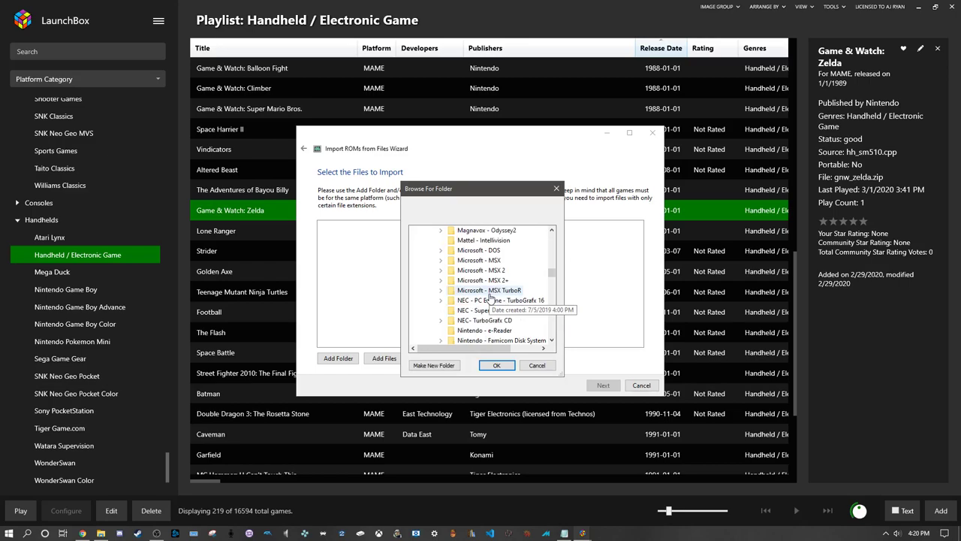
scroll(489, 296, "down", 7)
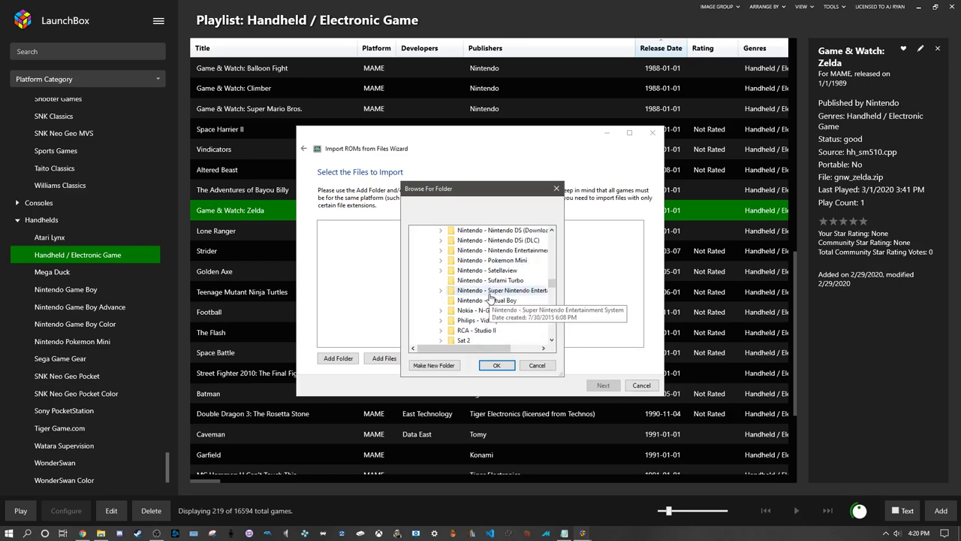
scroll(489, 298, "down", 12)
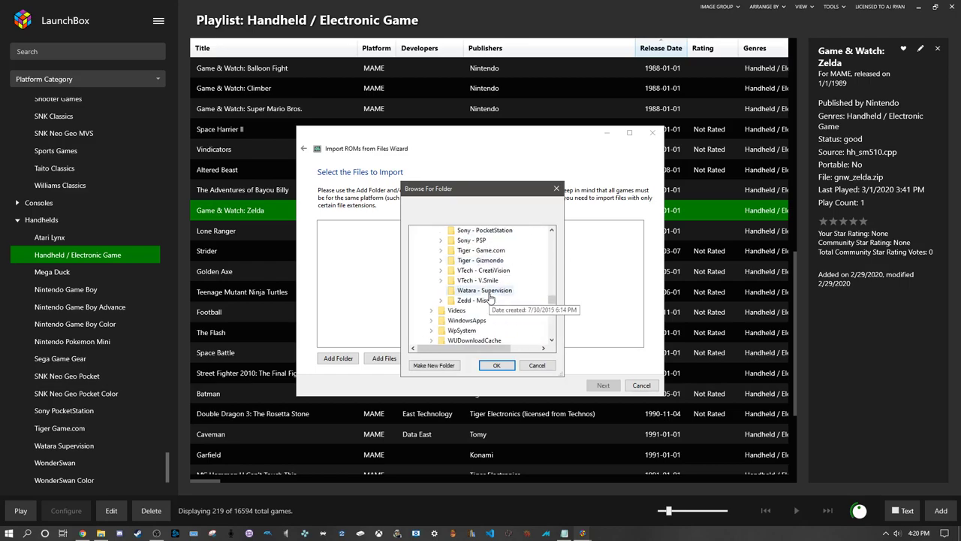
left_click(475, 254)
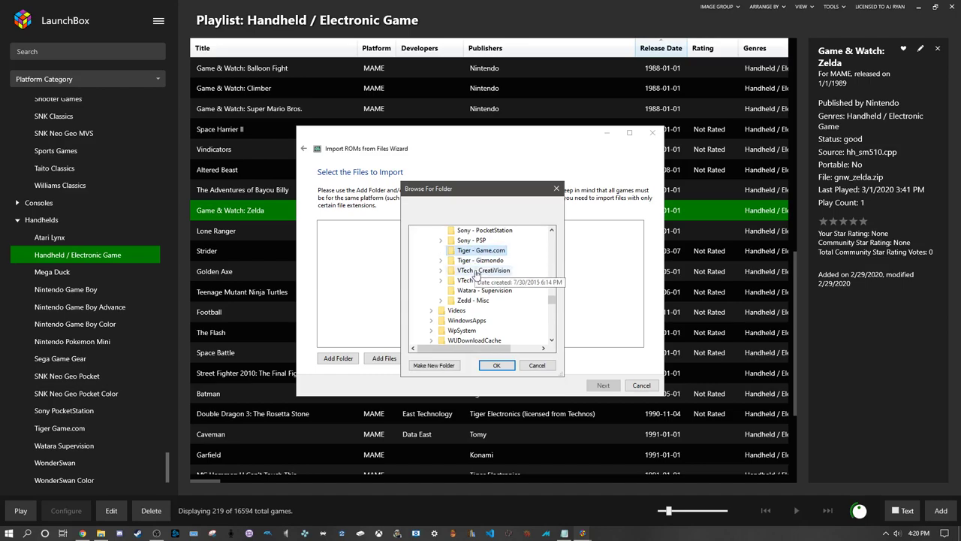
left_click(497, 366)
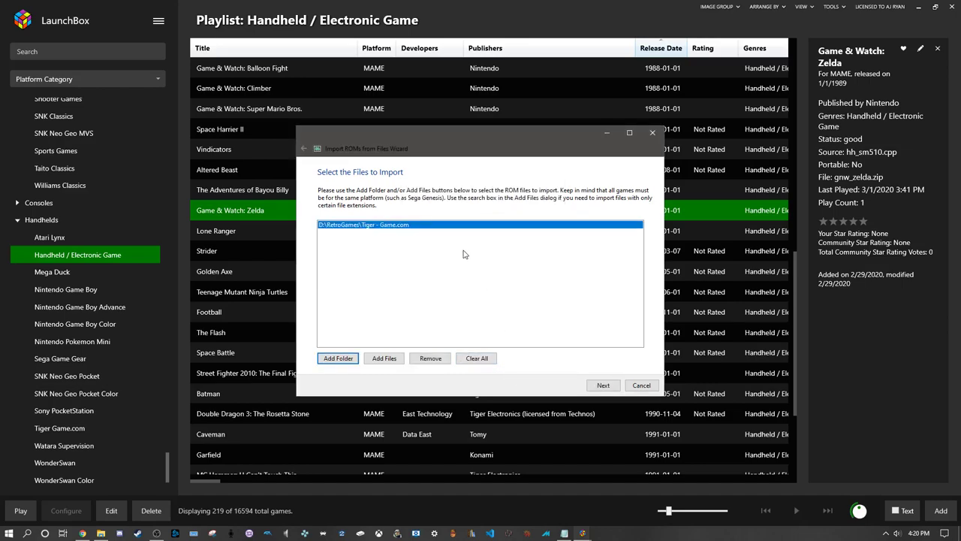
left_click(599, 385)
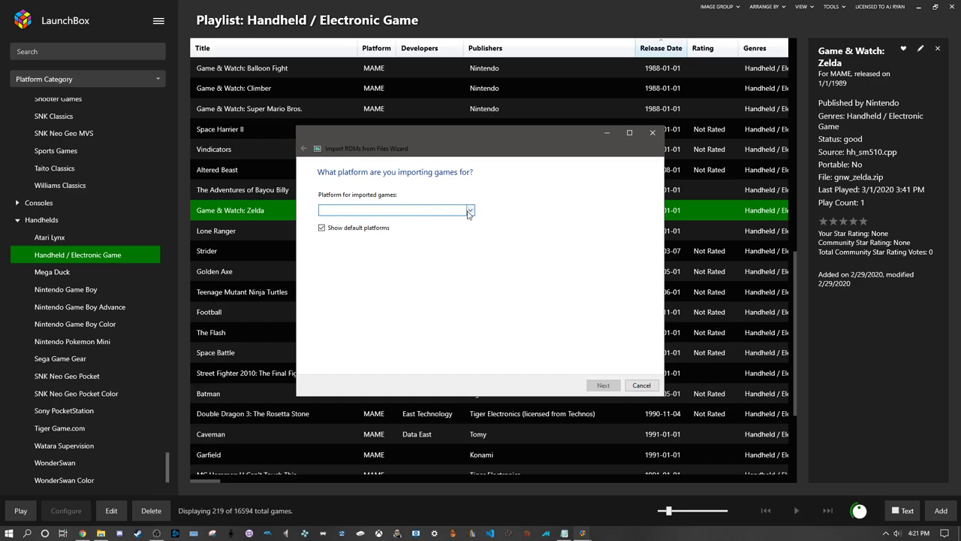
Set Tiger Game.com as the platform for the imported games and continue to the emulator choice
left_click(469, 211)
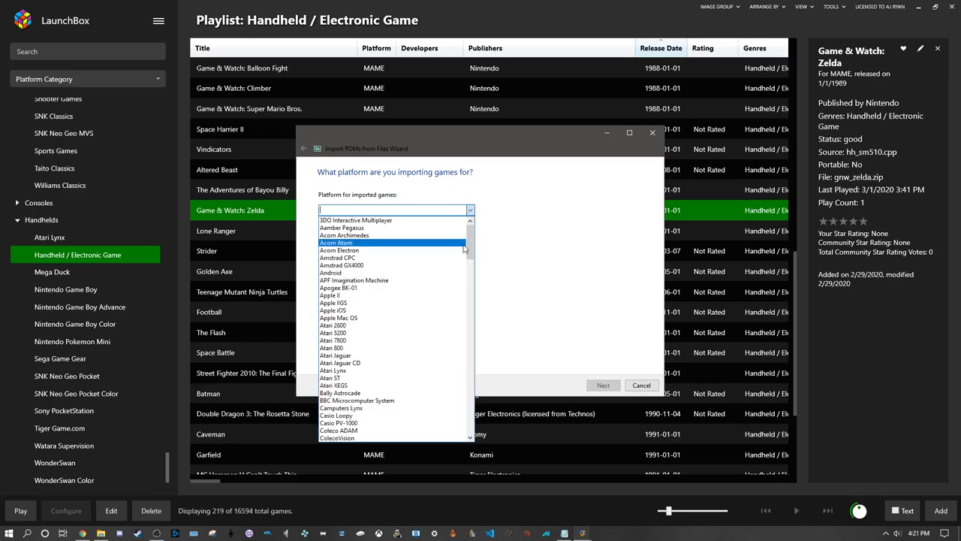
left_click_drag(469, 242, 487, 418)
left_click(409, 331)
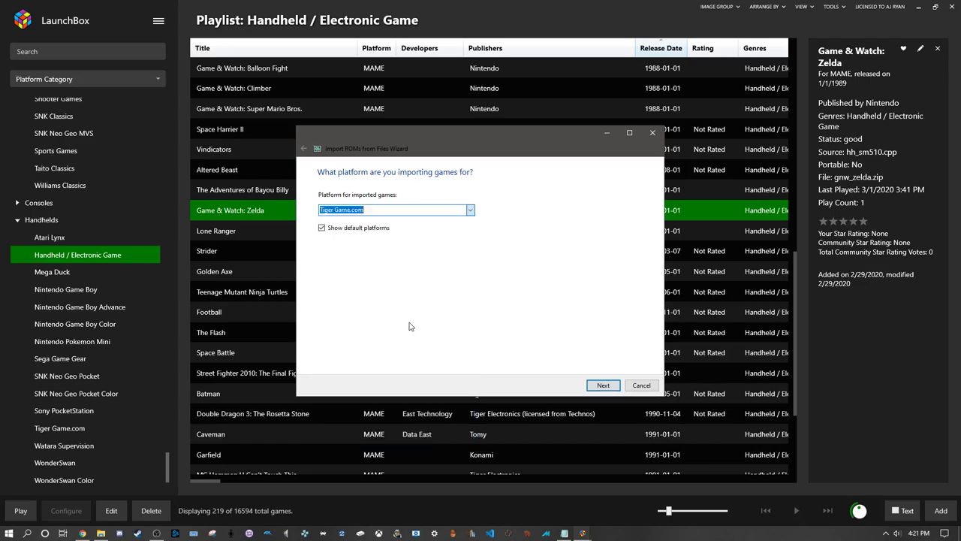
left_click(605, 385)
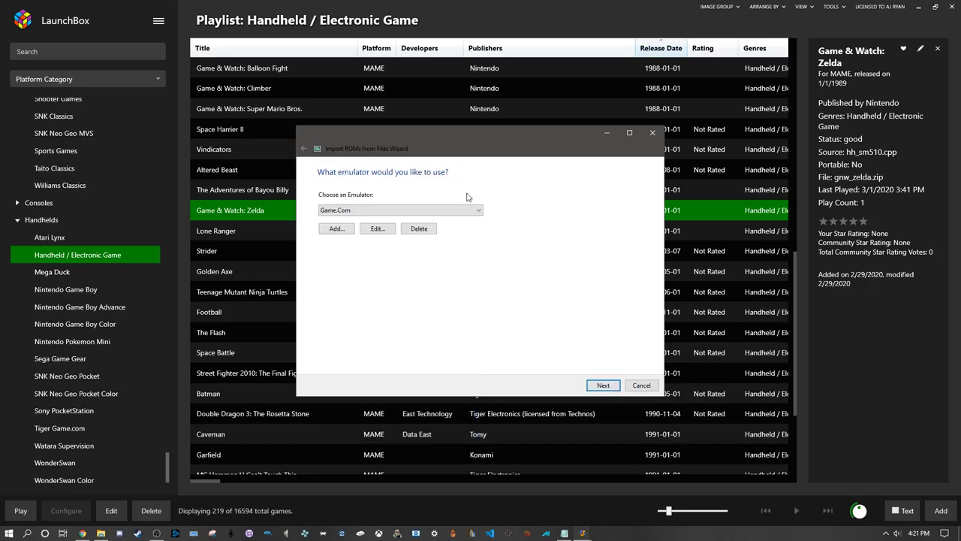
Open the Game.Com emulator's settings and examine its name, application path and default command-line parameters
left_click(429, 213)
left_click(430, 213)
left_click(418, 213)
left_click(418, 213)
left_click(377, 229)
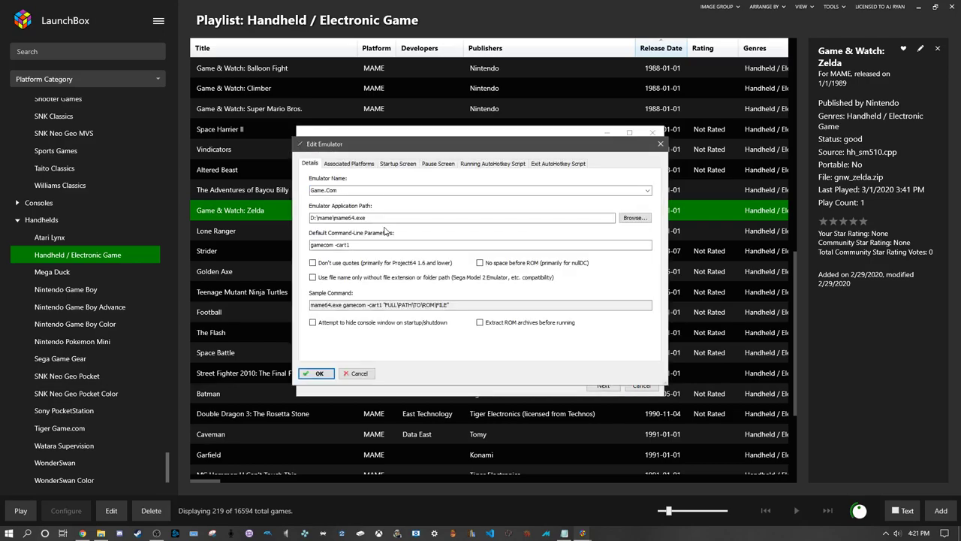
left_click(372, 188)
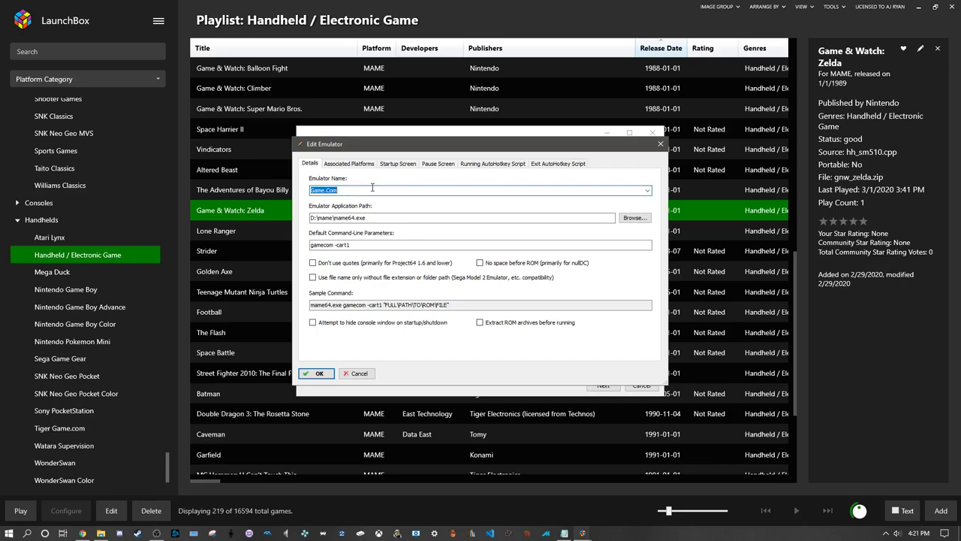
double_click(439, 215)
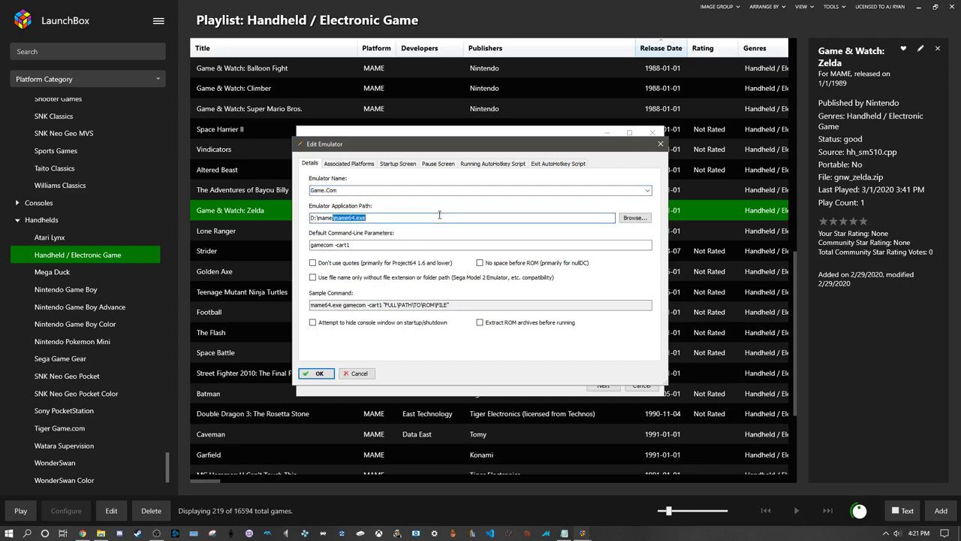
left_click(439, 215)
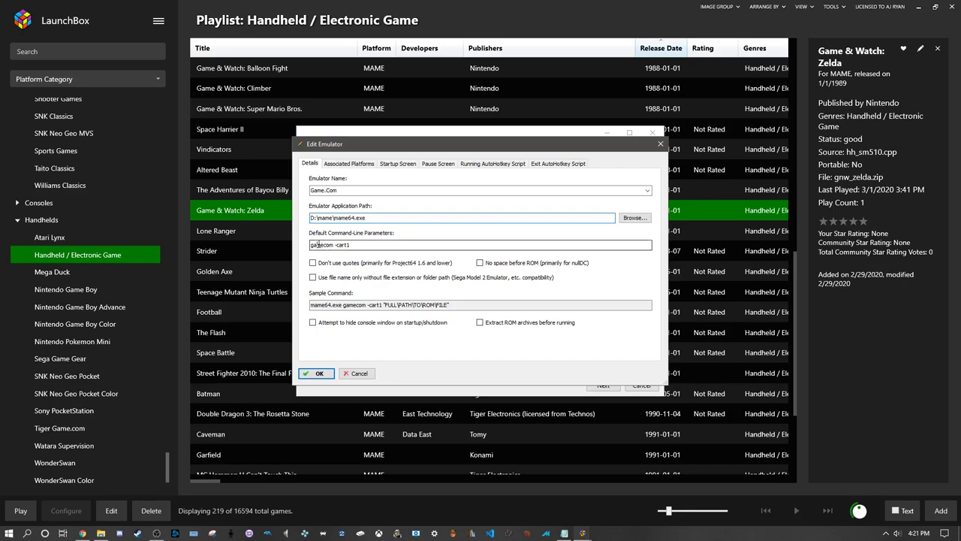
double_click(319, 245)
left_click(336, 245)
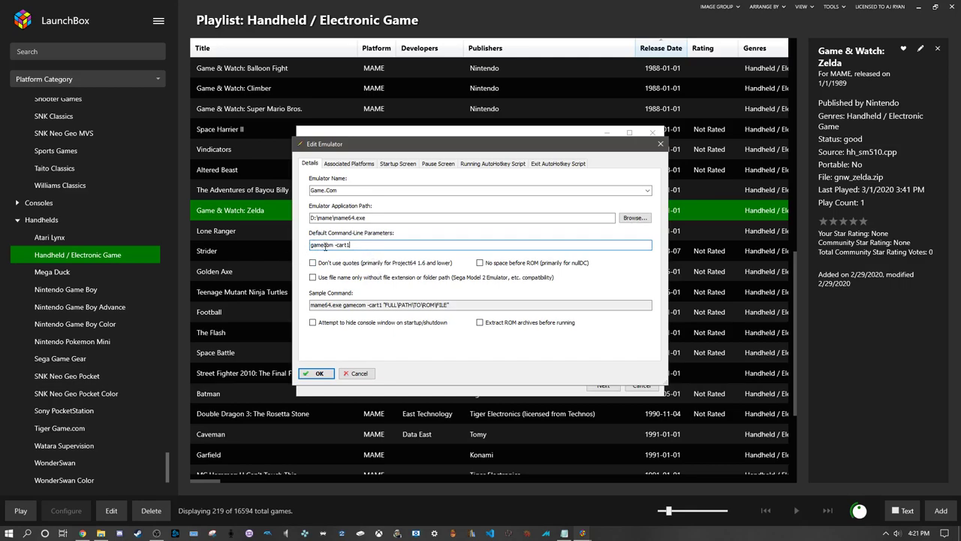
double_click(326, 245)
left_click(327, 244)
Check the Game.Com emulator's associated platforms, return to its details and leave the settings without saving
left_click(346, 165)
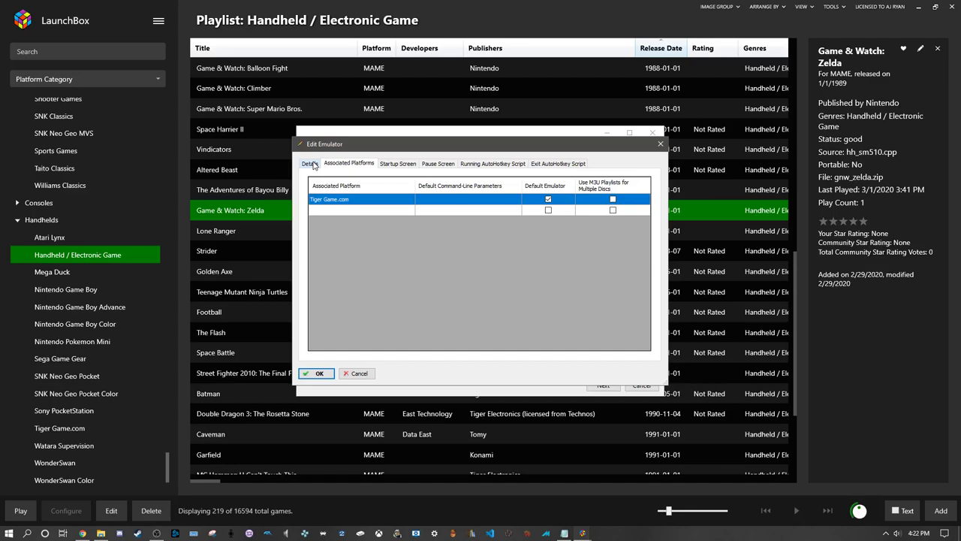
left_click(310, 164)
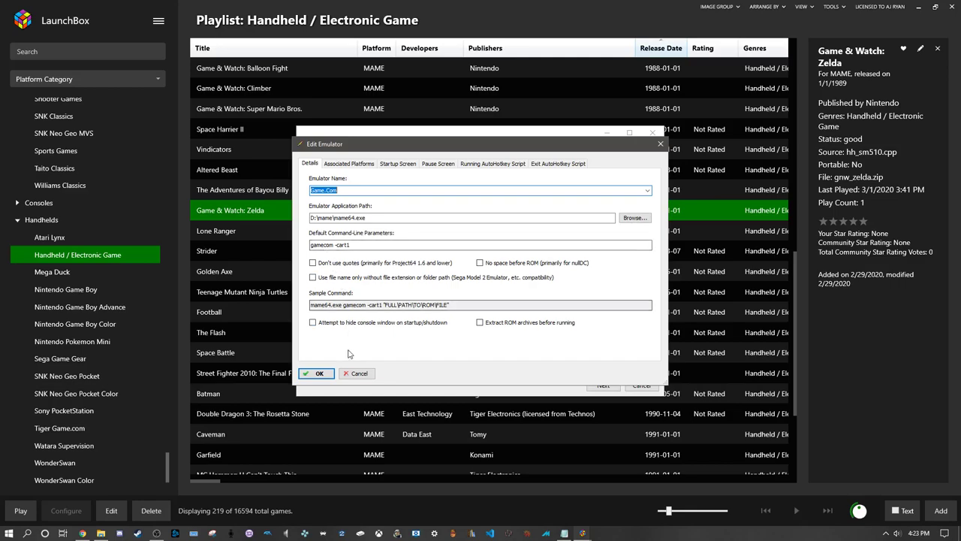
left_click(361, 378)
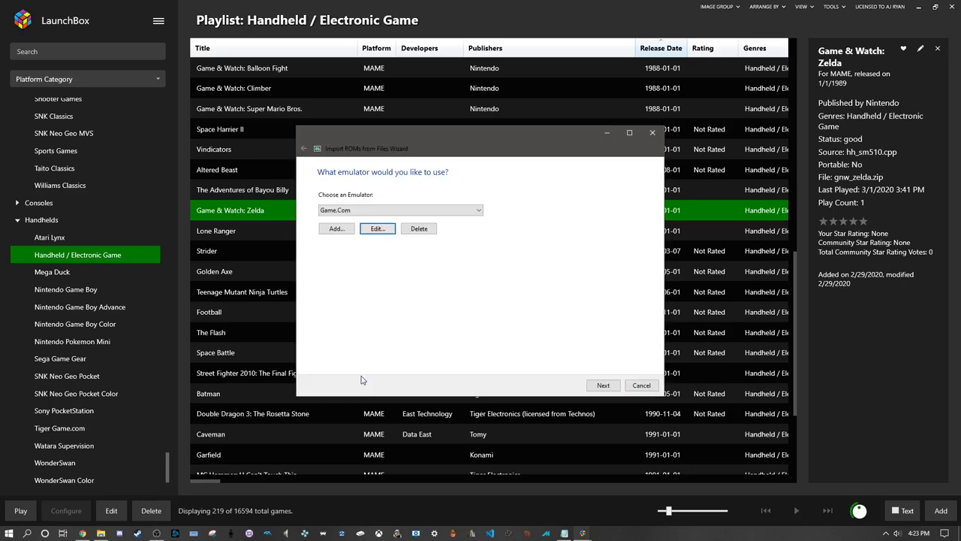
Keep the Game.Com emulator, use the ROM files in their current location and include LaunchBox Games Database information, then try to cancel the import
left_click(602, 385)
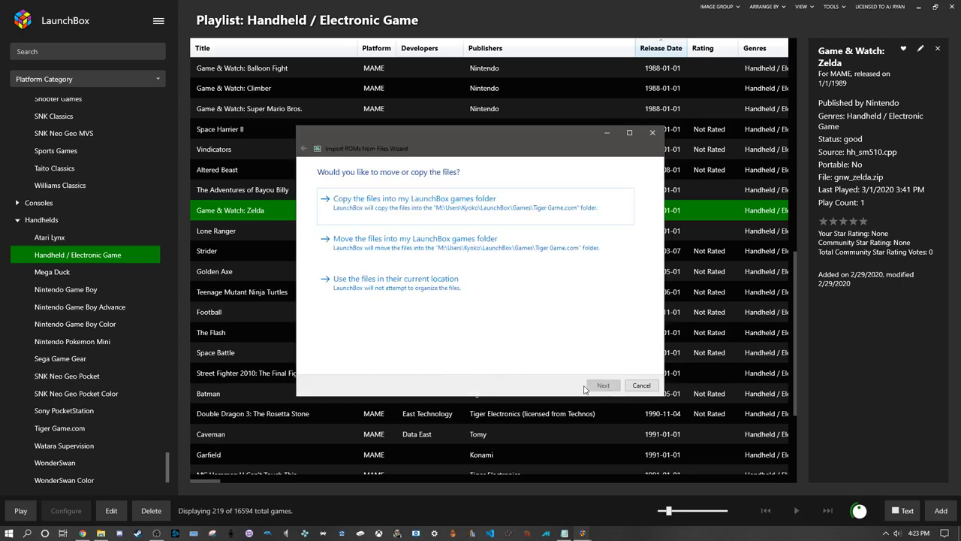
left_click(390, 277)
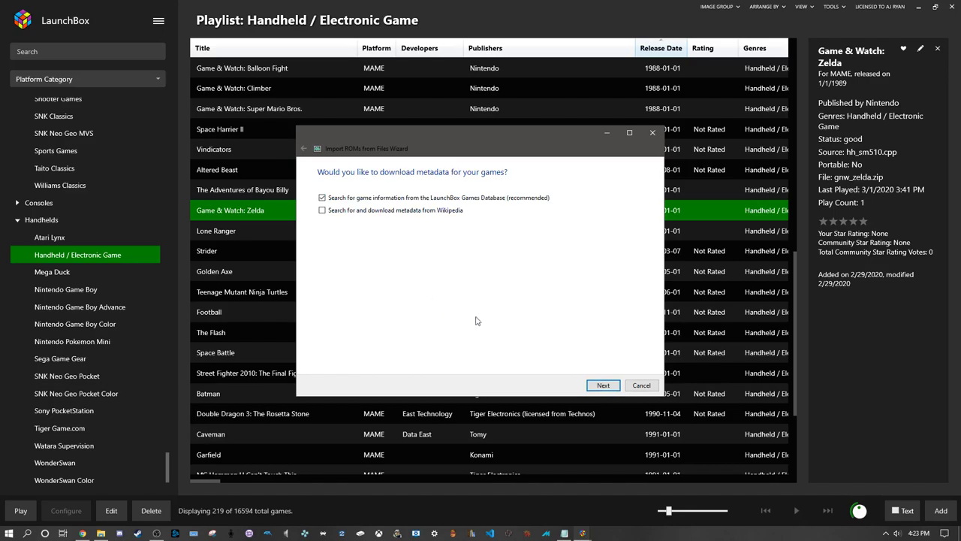
left_click(603, 384)
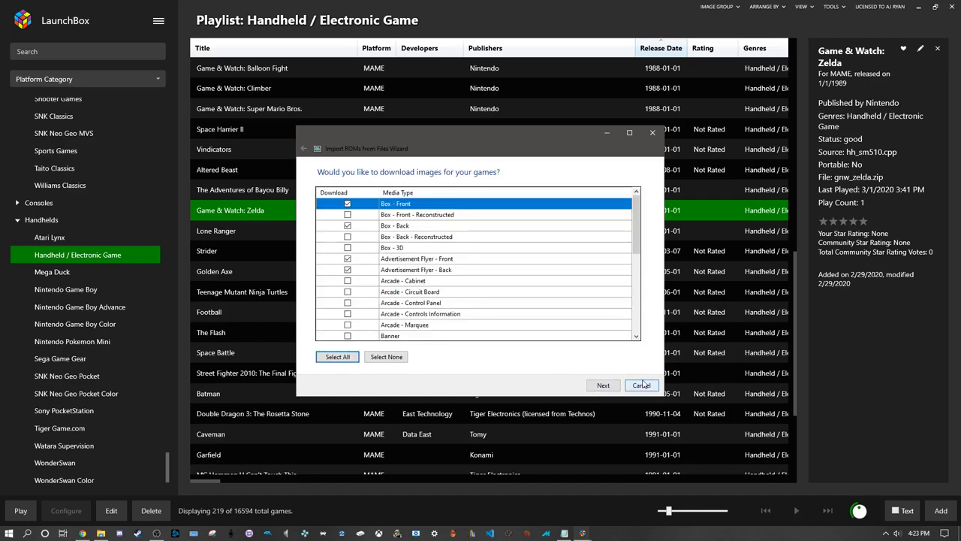
left_click(642, 384)
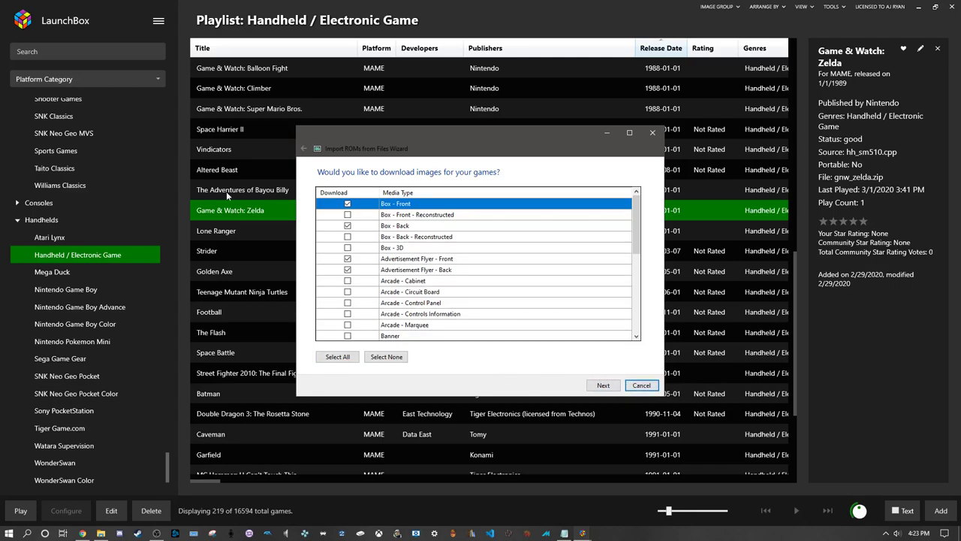
Step back through the import wizard from the image download options to the emulator choice
left_click(299, 154)
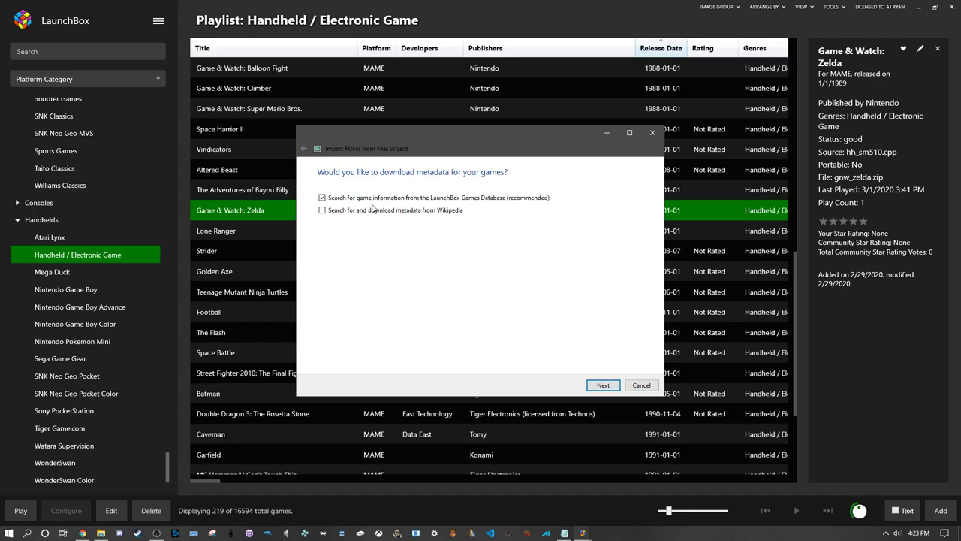
left_click(304, 149)
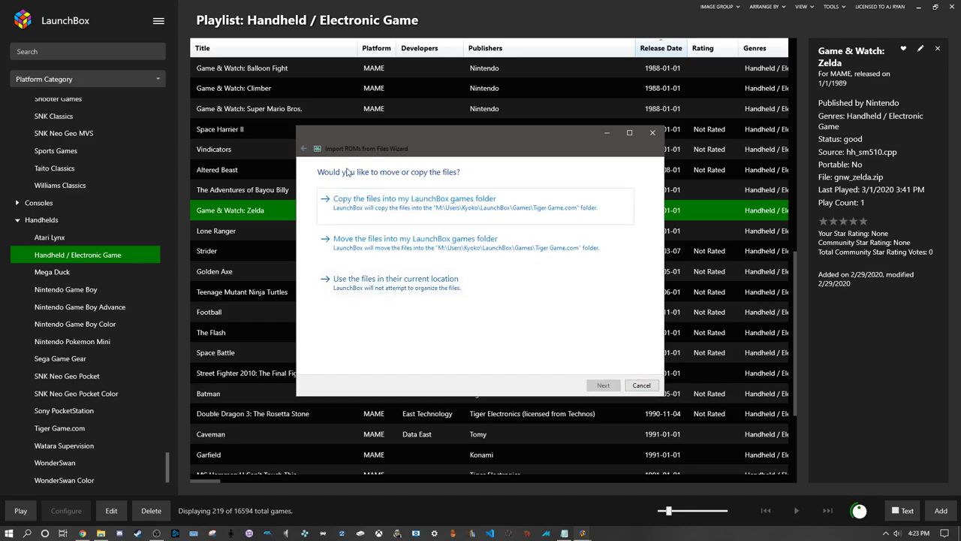
left_click(305, 152)
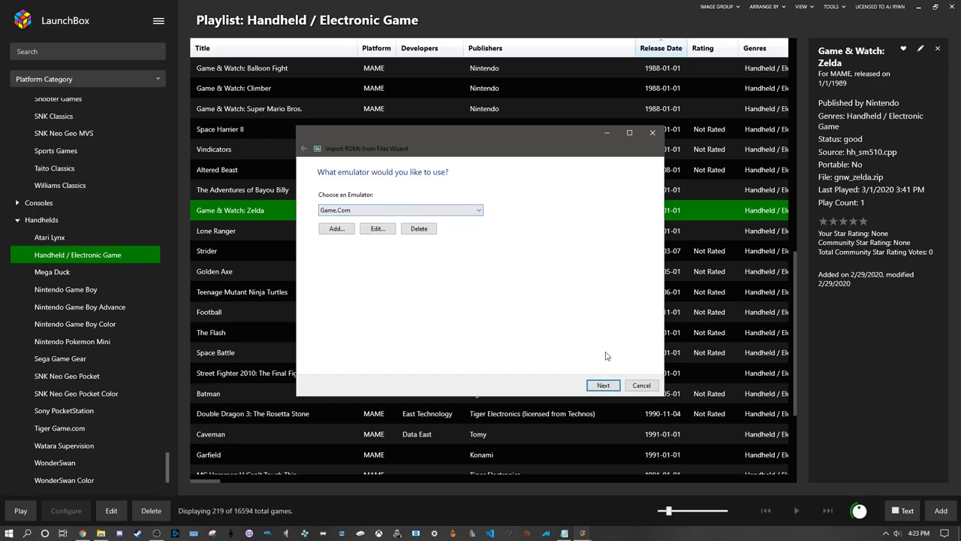
Cancel the ROM import wizard and open the Tiger Game.com platform
left_click(643, 385)
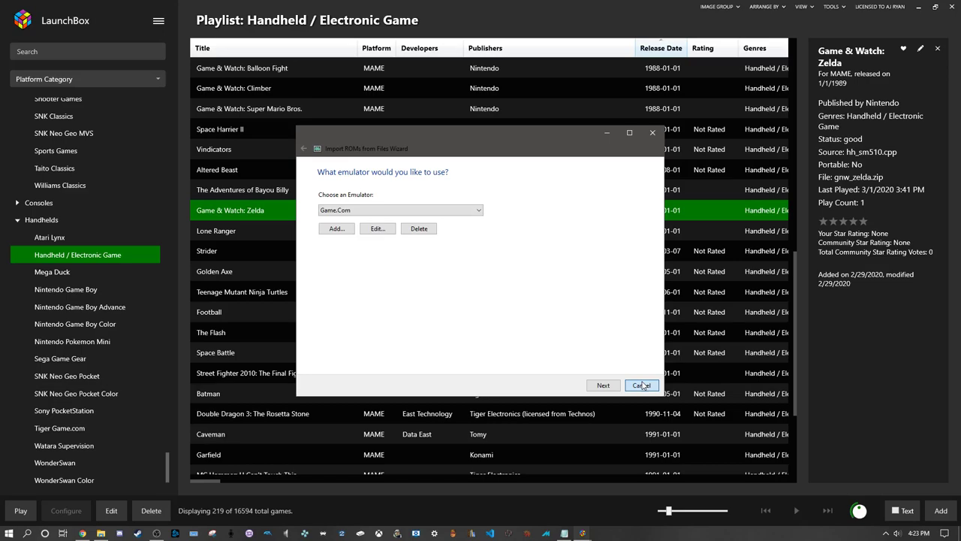
left_click(642, 385)
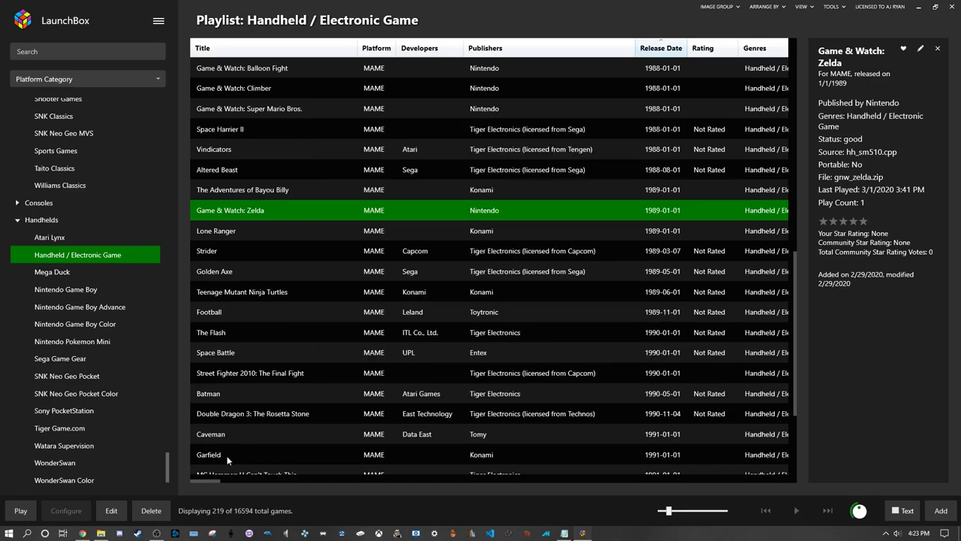
left_click(75, 428)
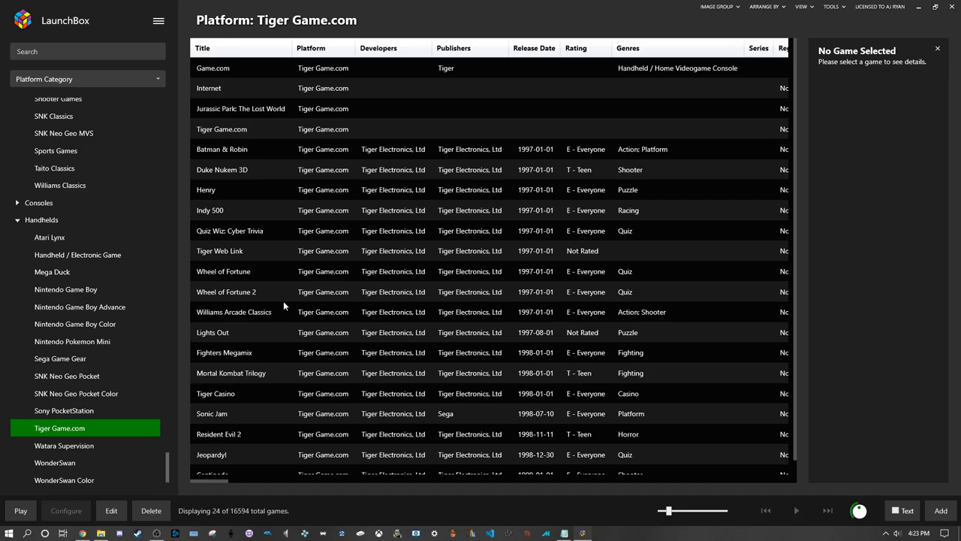
Look through the Tiger Game.com game list and examine the details and screenshots of Fighters Megamix
scroll(288, 304, "down", 2)
scroll(294, 308, "up", 2)
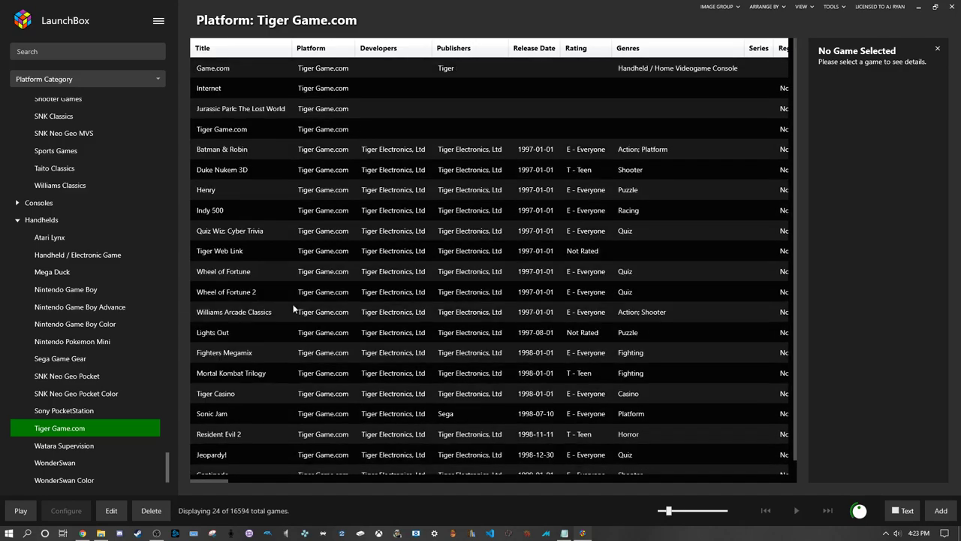
scroll(365, 268, "down", 2)
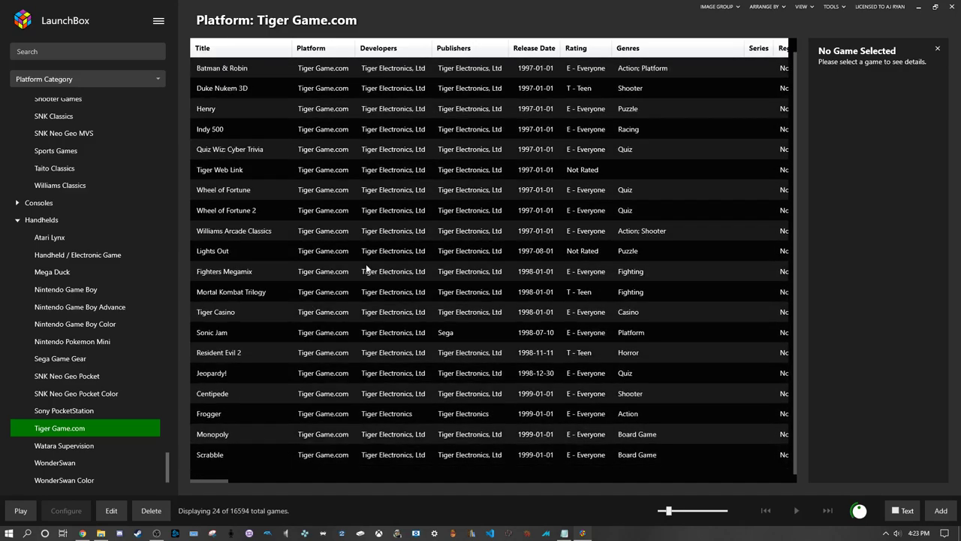
left_click(365, 271)
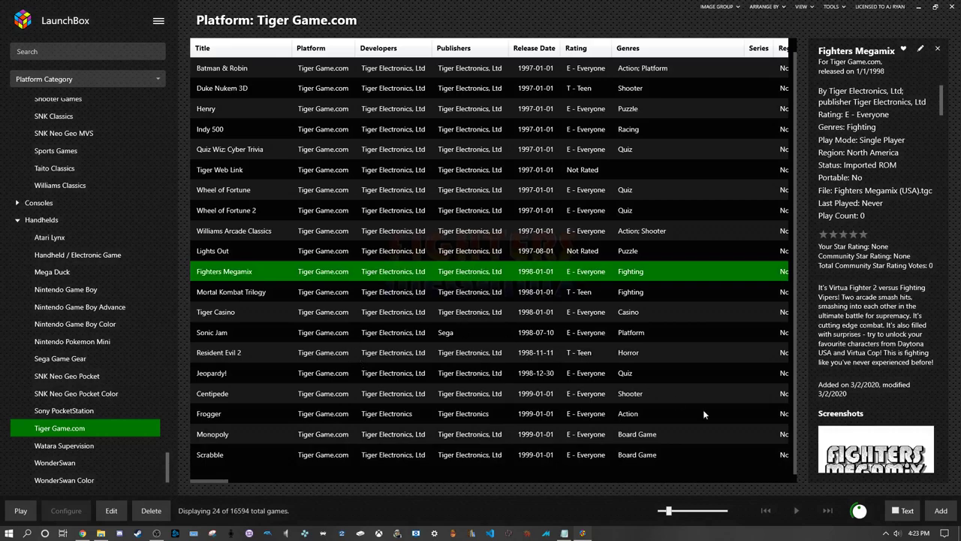
scroll(898, 316, "down", 3)
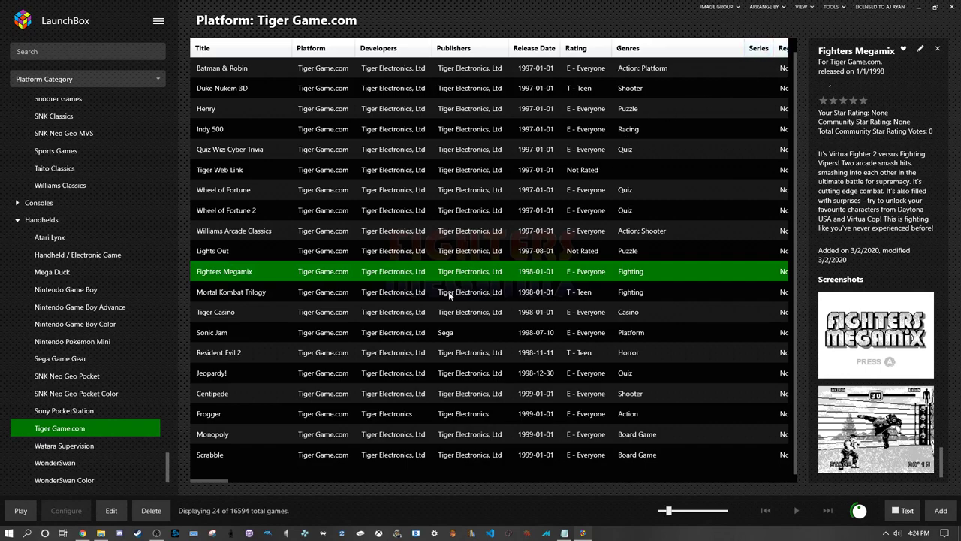
Launch Sonic Jam, open the High Score screen from the Game.com main menu and exit it again
left_click(320, 335)
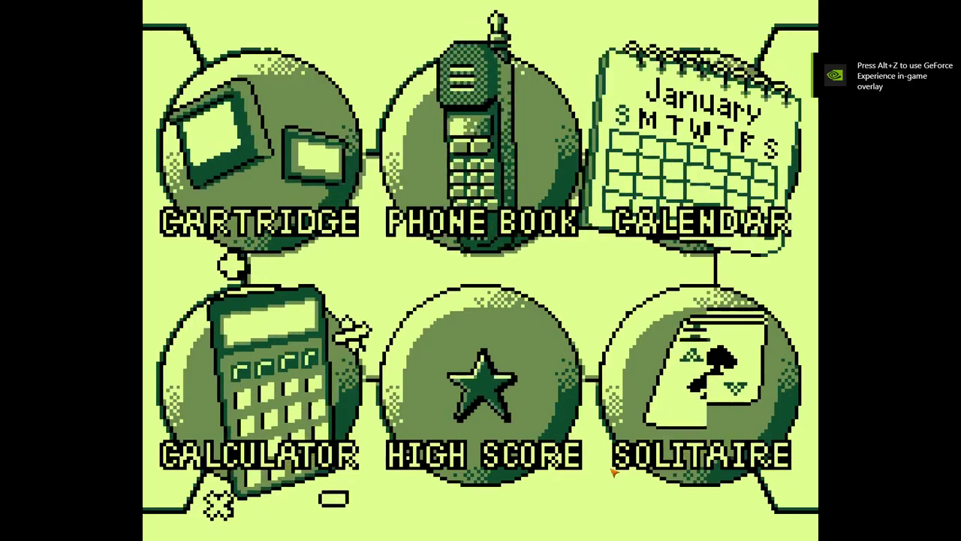
key("Tab")
key("Tab")
left_click(485, 392)
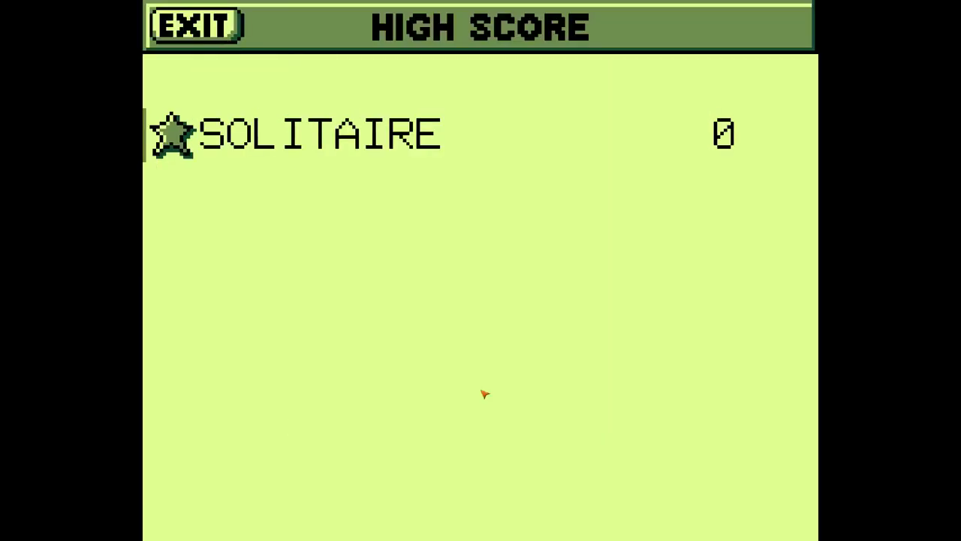
left_click(214, 30)
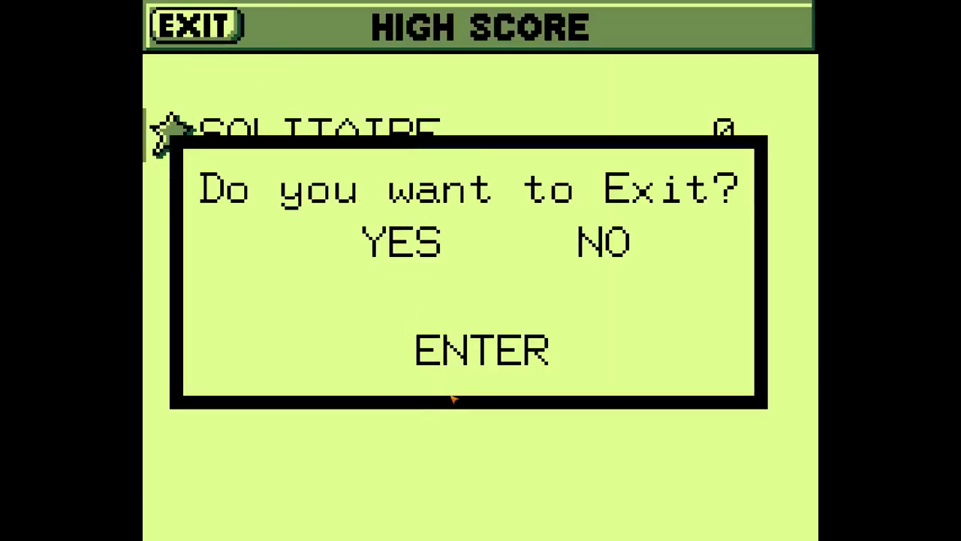
left_click(481, 359)
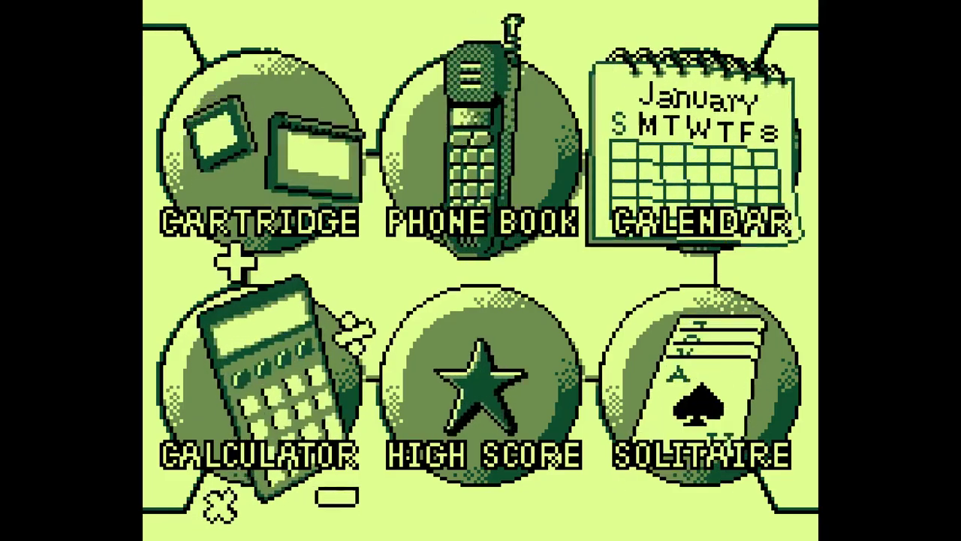
Run the Sonic Jam cartridge, start the game and choose Sonic 3 in the game selection
key("Return")
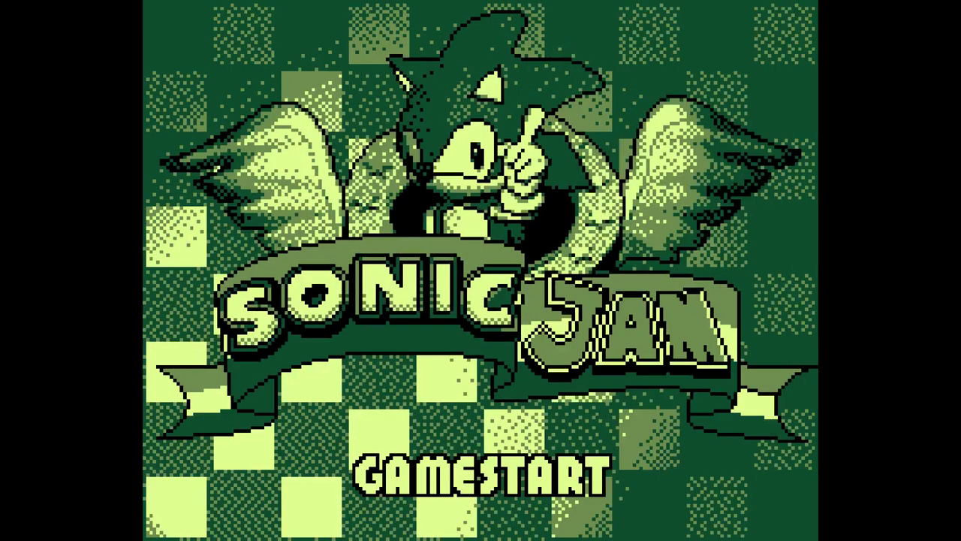
key("Return")
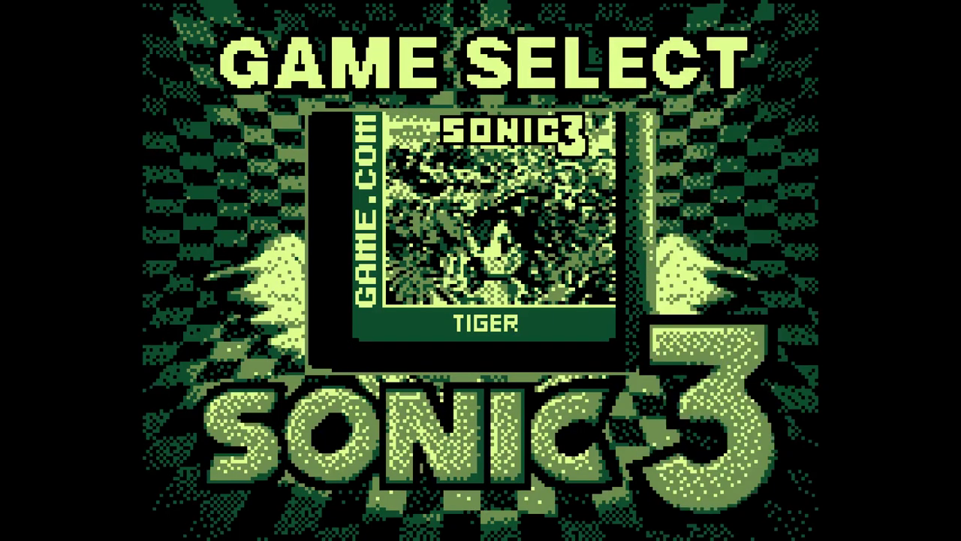
key("Return")
key("Return")
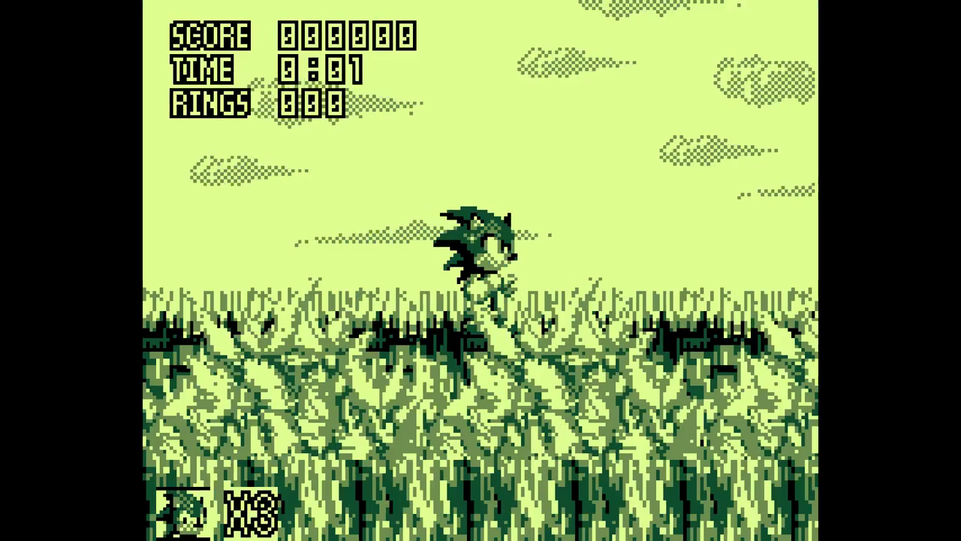
key("z")
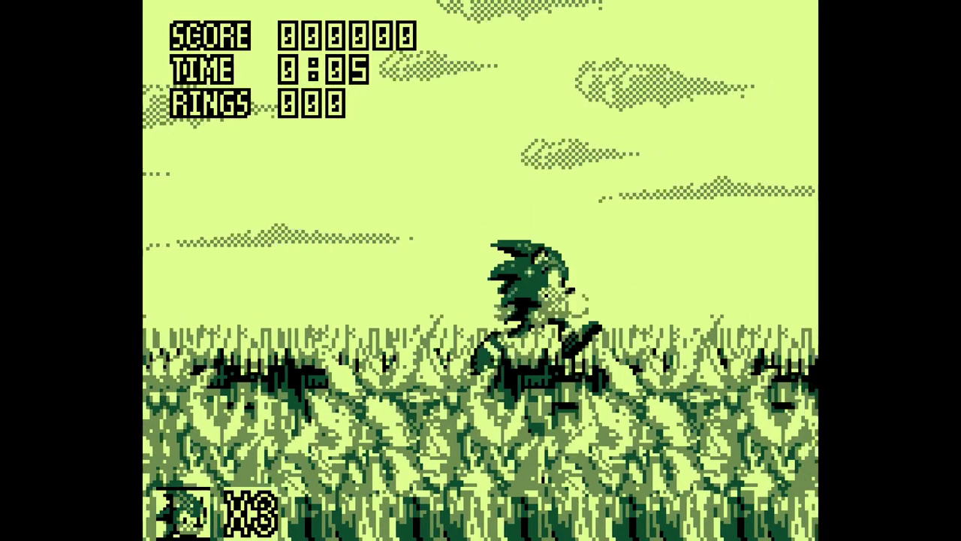
key("z")
key("Right")
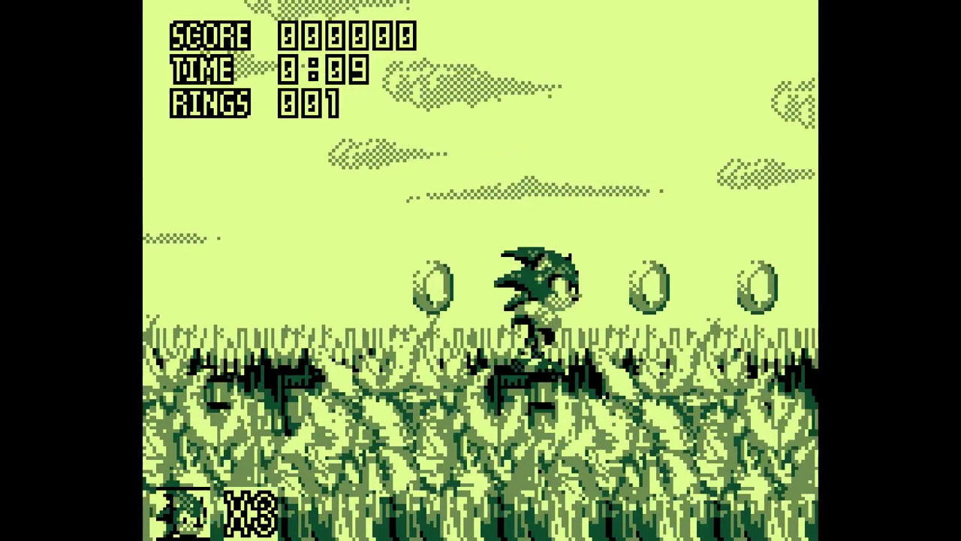
key("z")
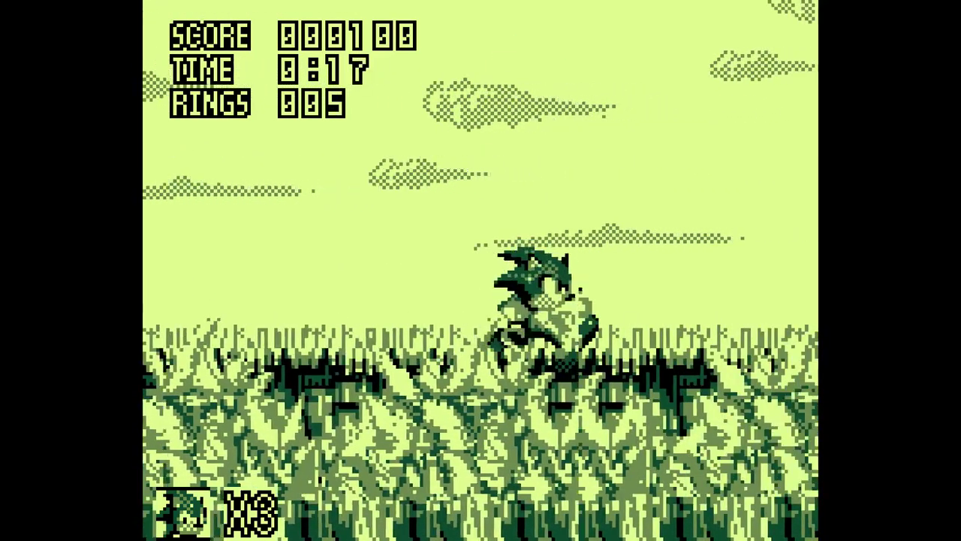
key("z")
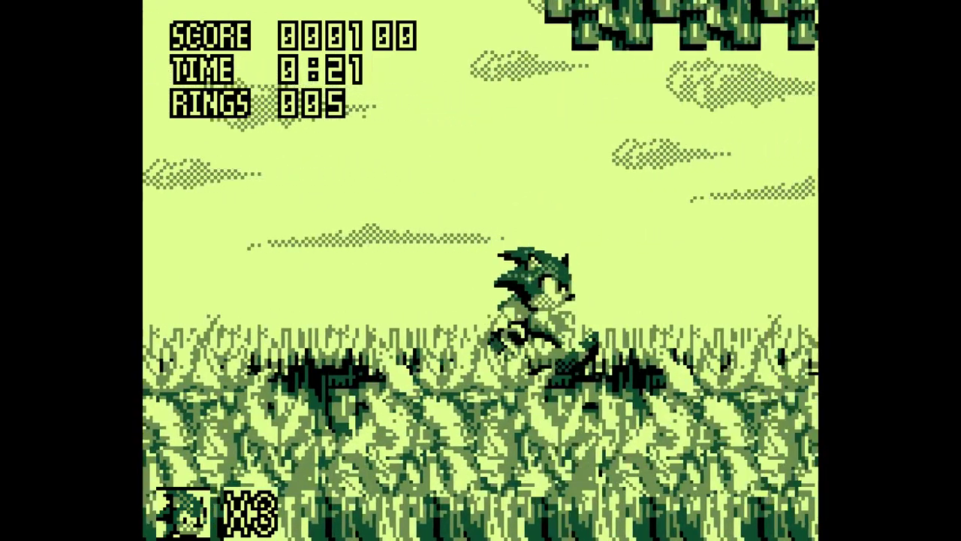
key("z")
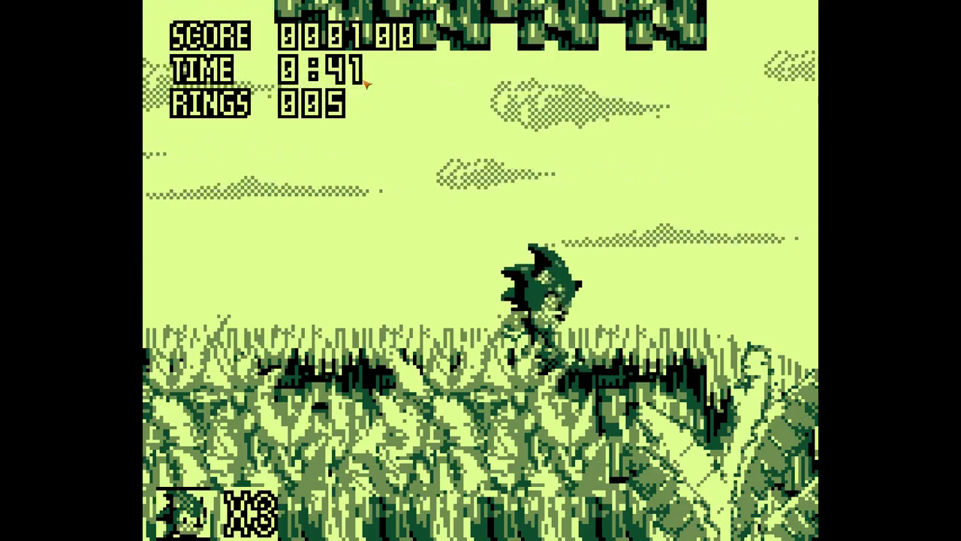
key("Right")
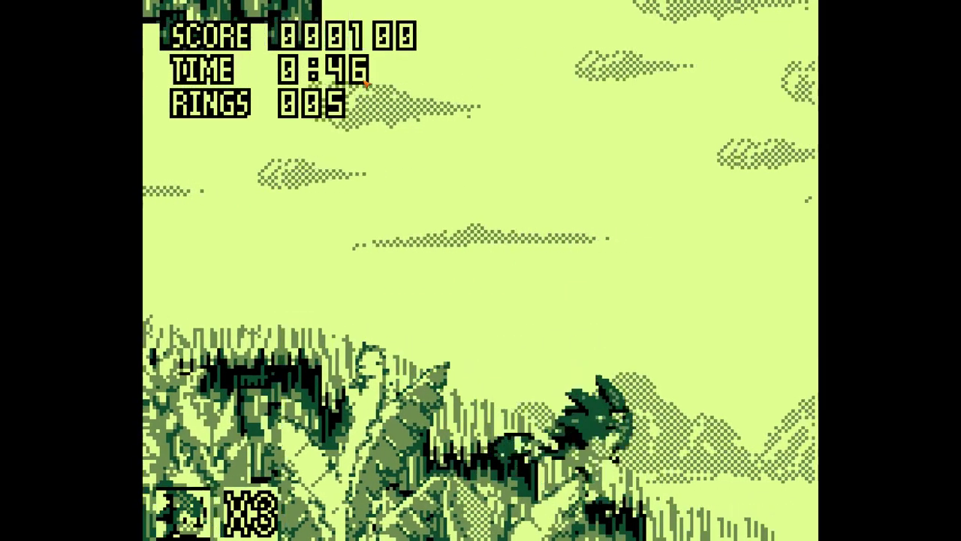
key("z")
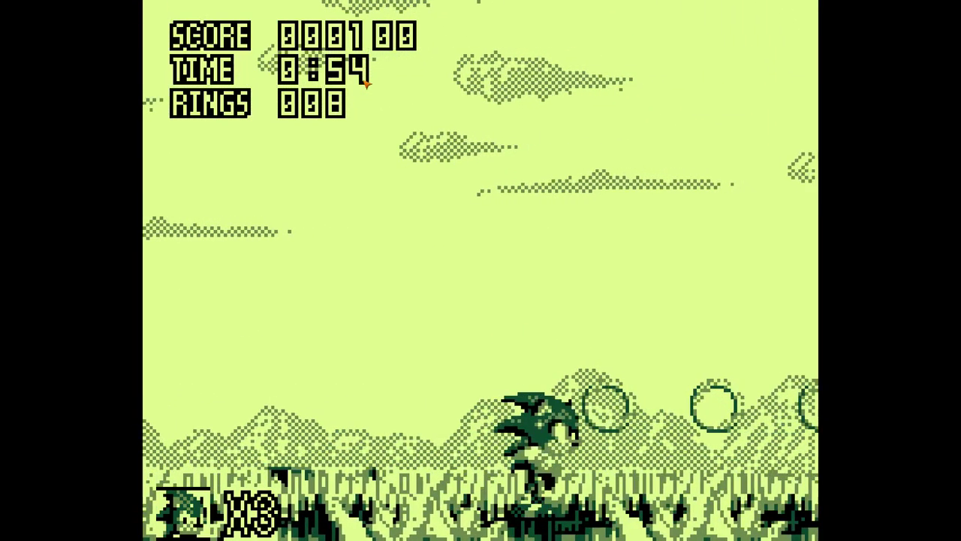
key("z")
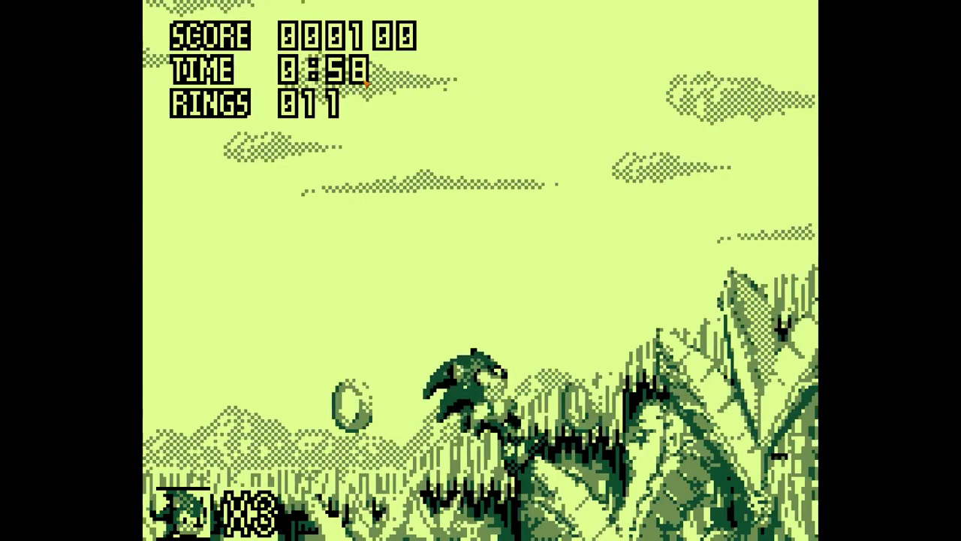
key("z")
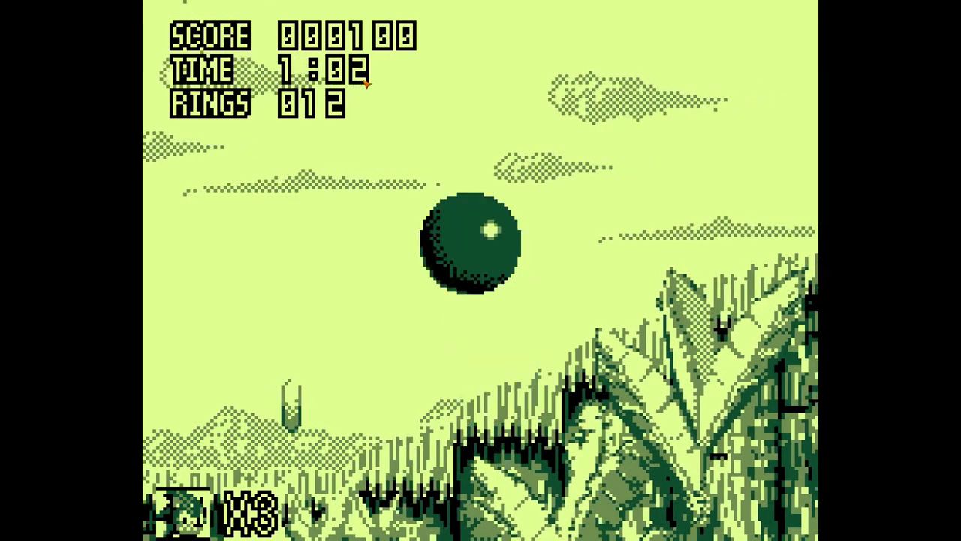
key("z")
key("z")
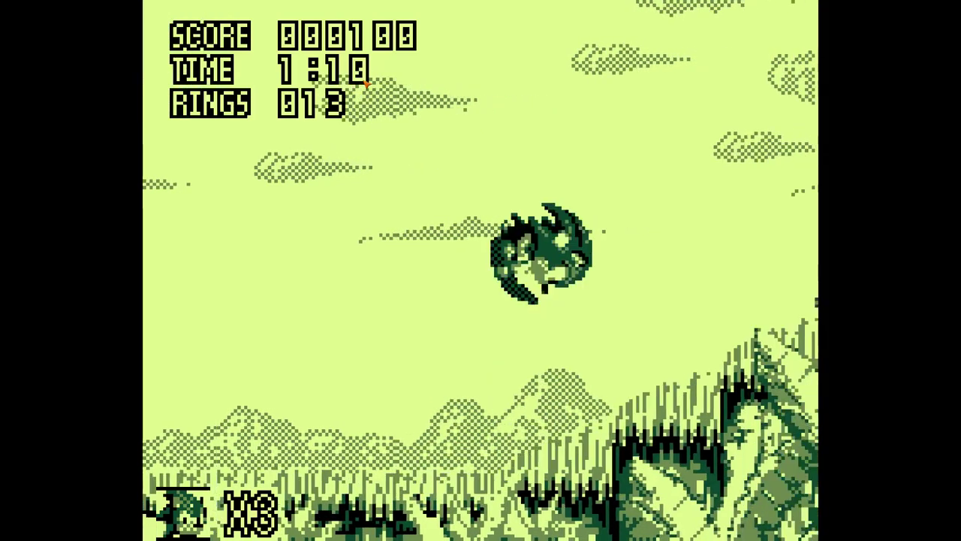
key("z")
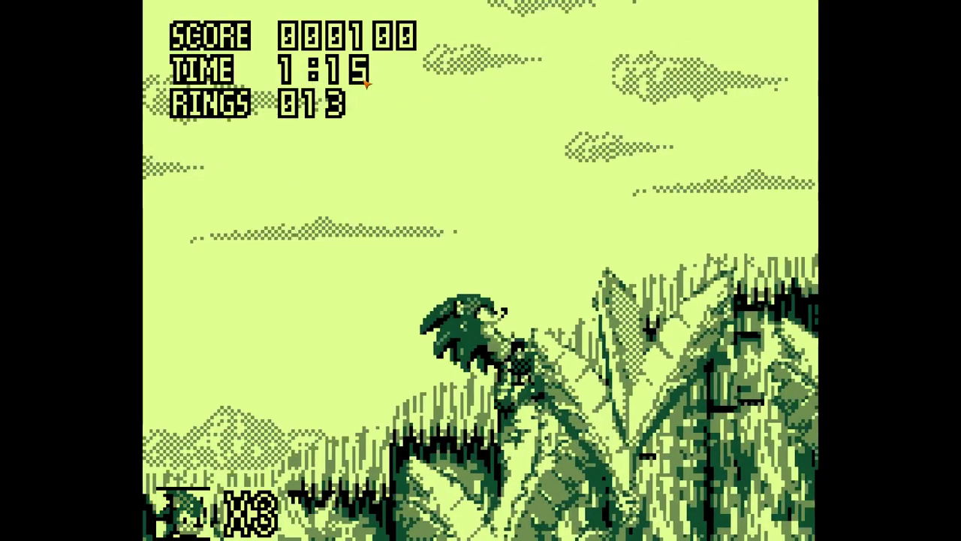
key("z")
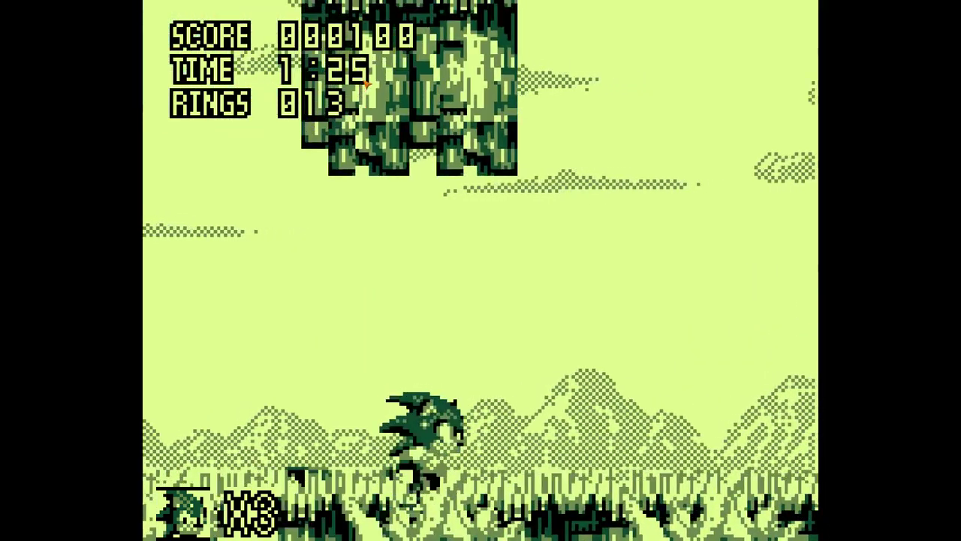
key("z")
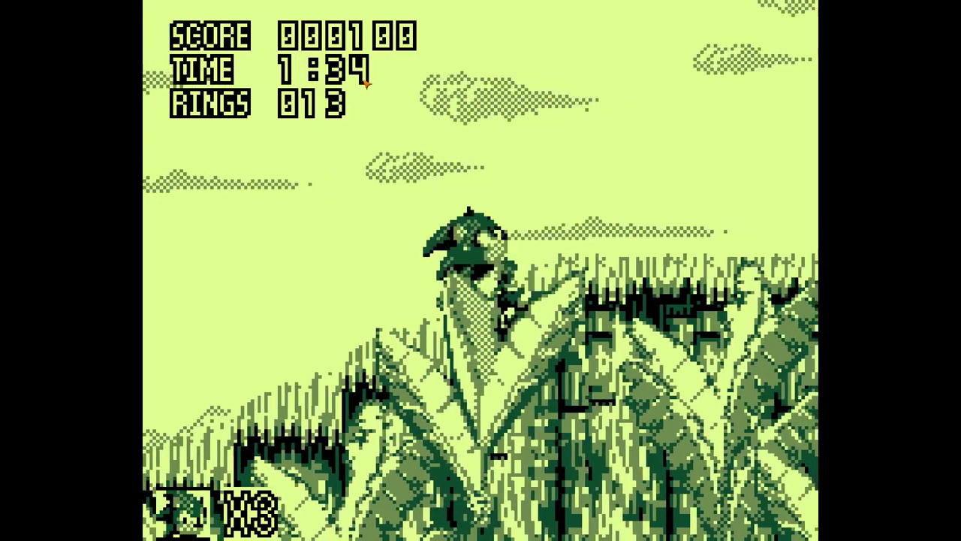
key("z")
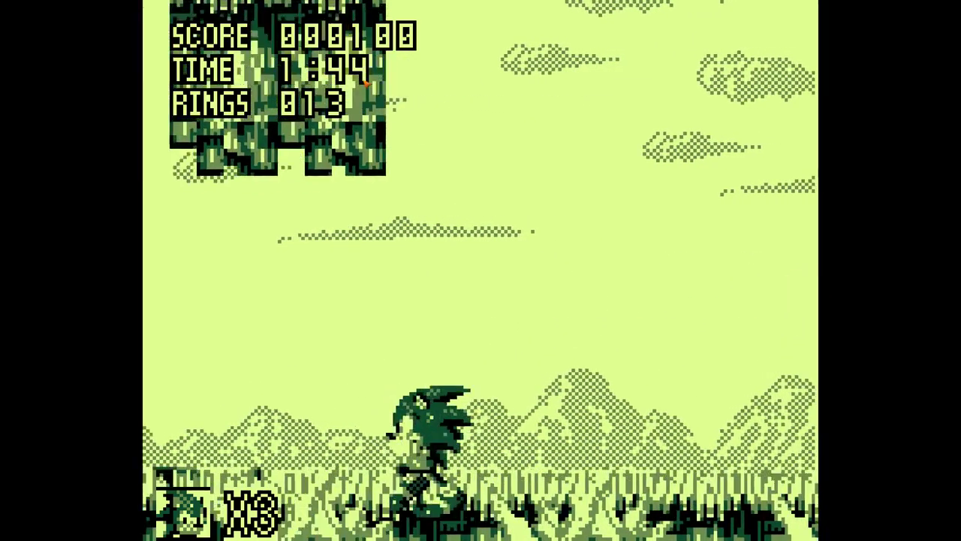
key("z")
key("z")
key("z")
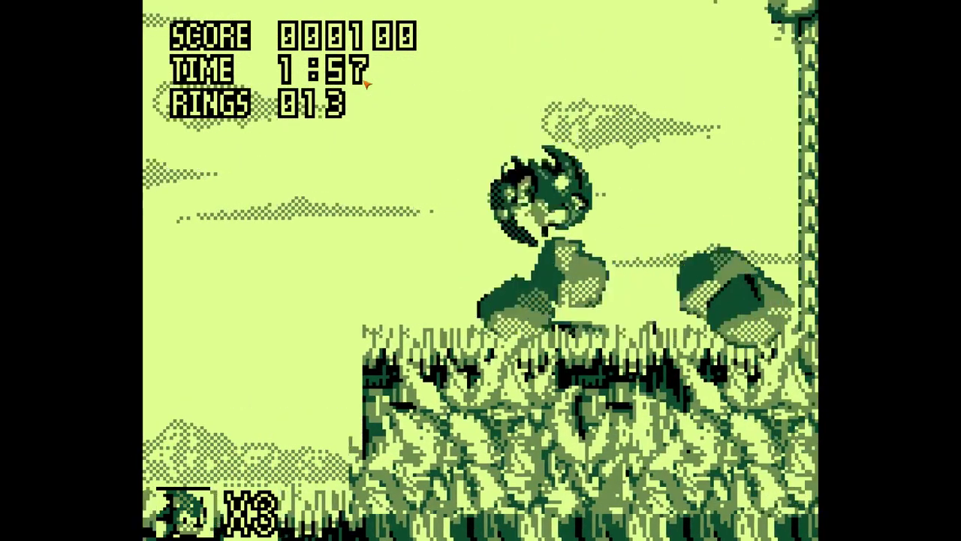
key("z")
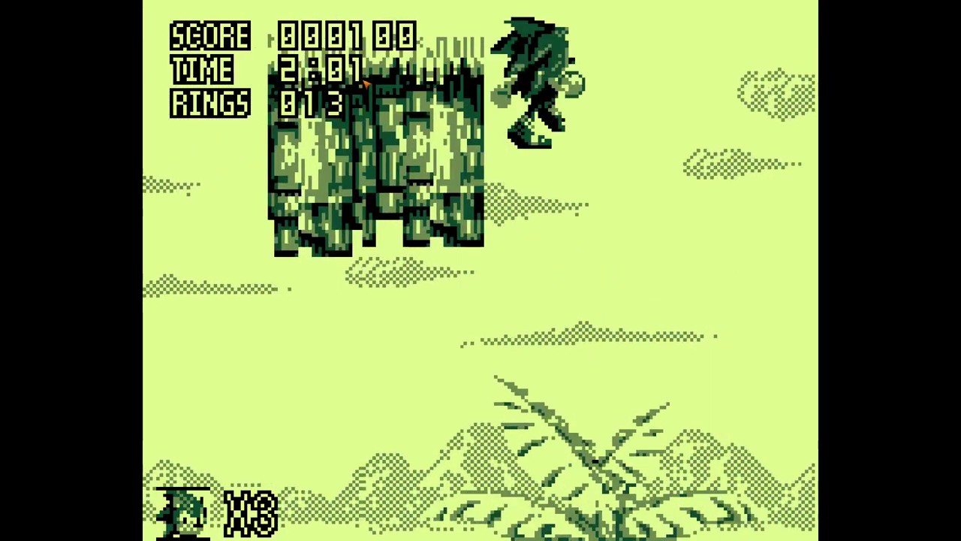
key("z")
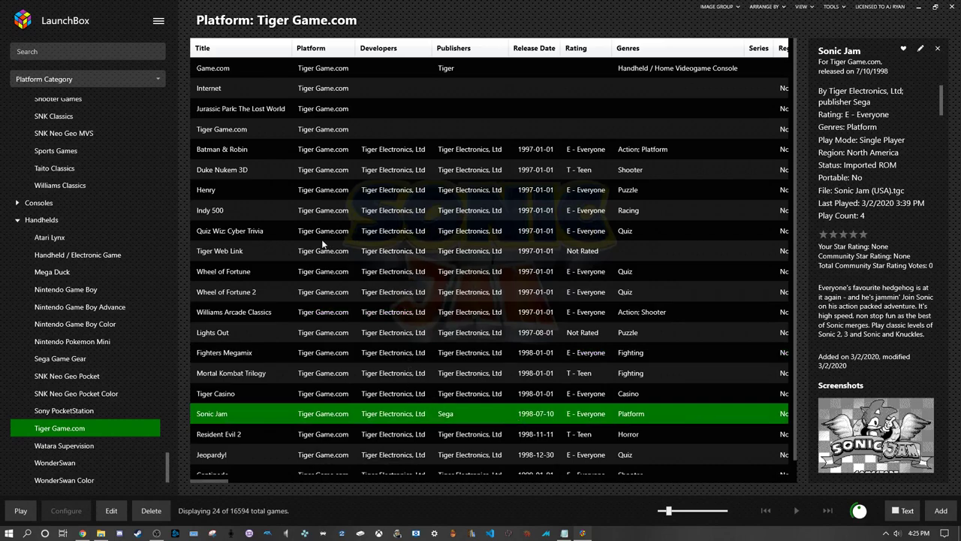
View the details of Quiz Wiz: Cyber Trivia and the Watara Supervision, Mega Duck and Sony PocketStation game lists
left_click(292, 231)
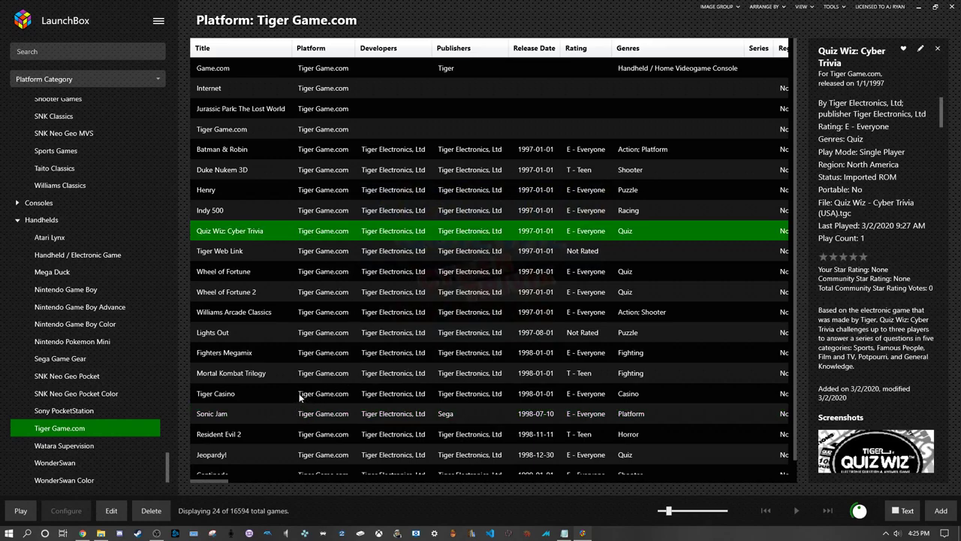
left_click(135, 440)
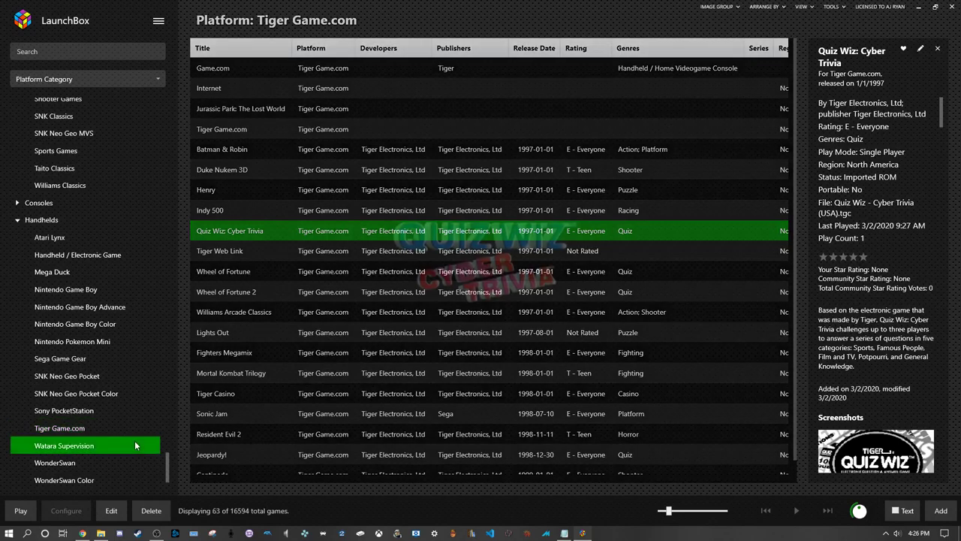
left_click(90, 274)
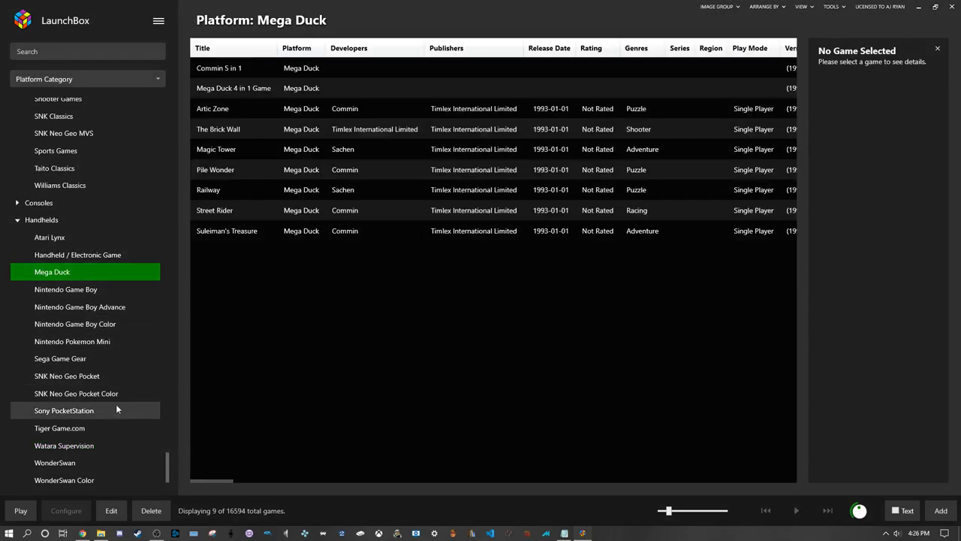
left_click(134, 413)
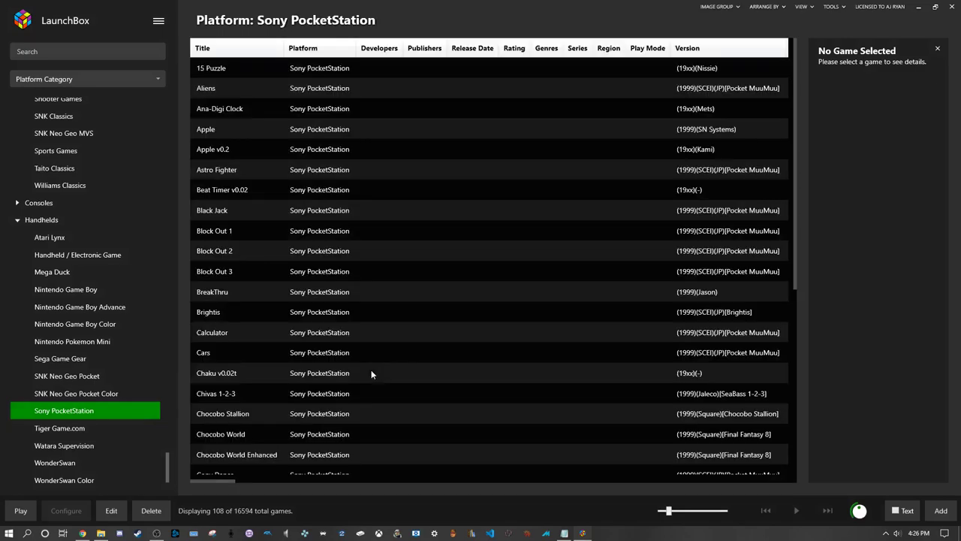
Look through the Sony PocketStation game list and open Pocket Digimon World: Agumon
scroll(509, 353, "down", 4)
scroll(514, 327, "down", 5)
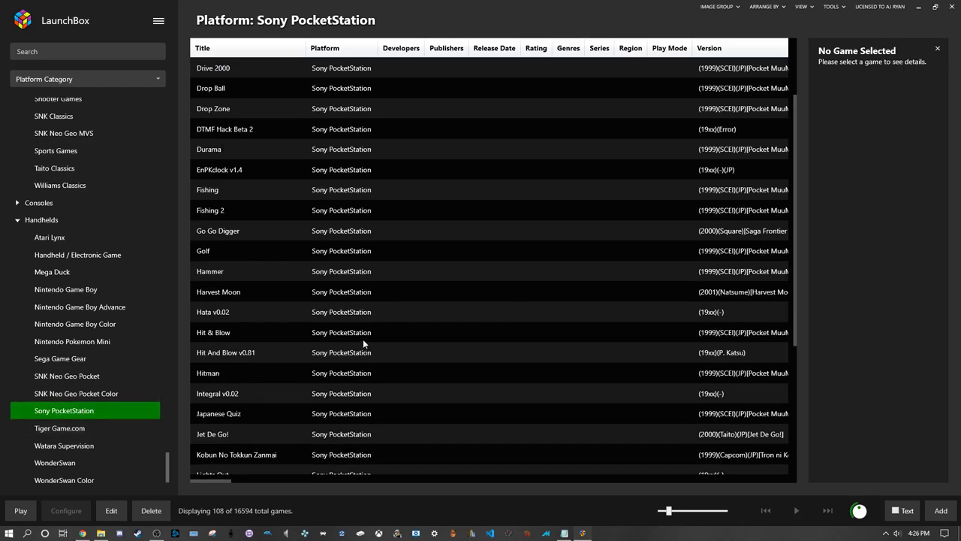
scroll(369, 266, "down", 12)
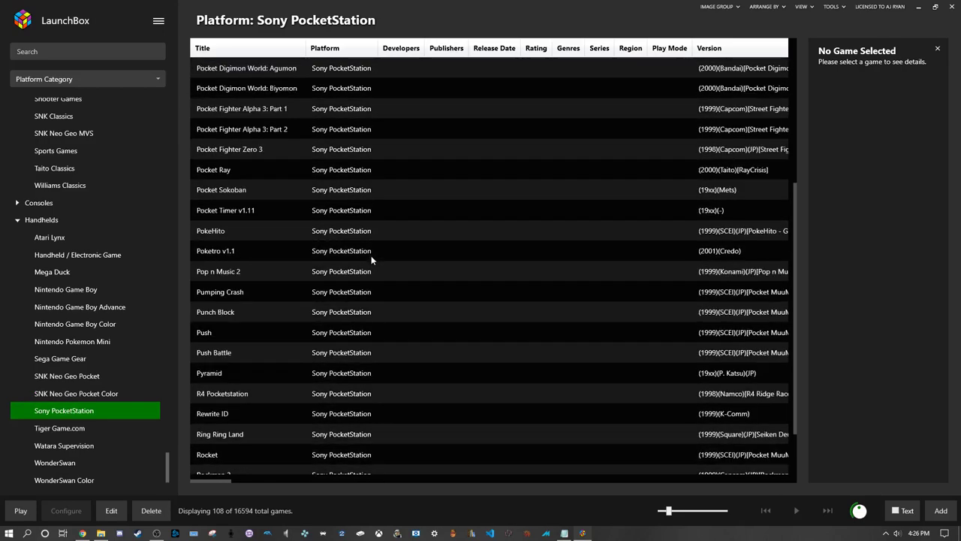
scroll(371, 255, "down", 2)
scroll(371, 256, "up", 2)
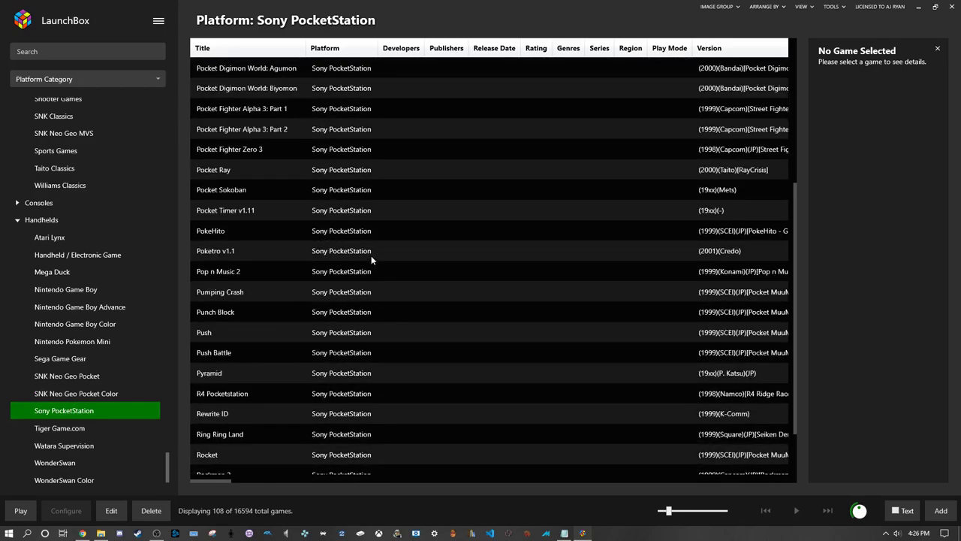
scroll(371, 256, "up", 3)
double_click(371, 256)
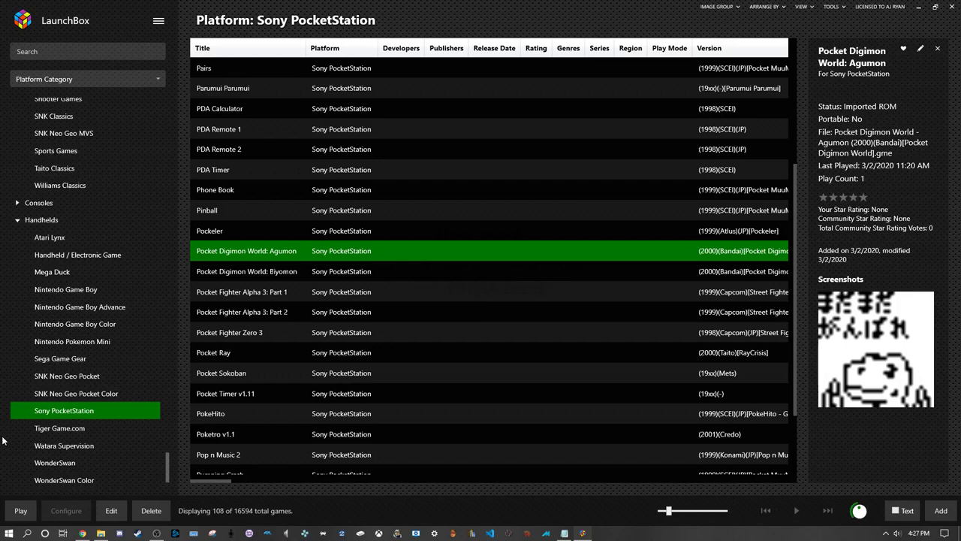
Return to the Tiger Game.com platform and examine the description and screenshots of Lights Out
left_click(105, 428)
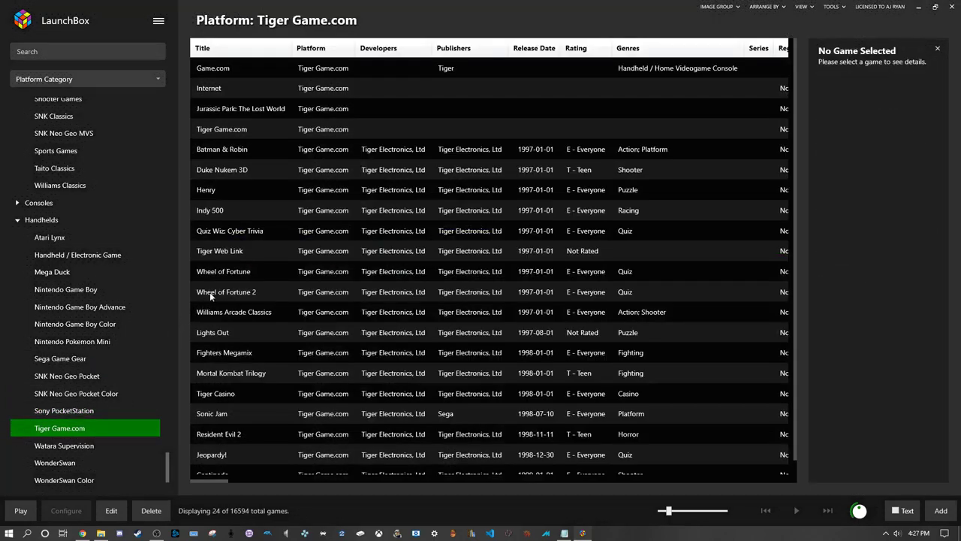
left_click(312, 335)
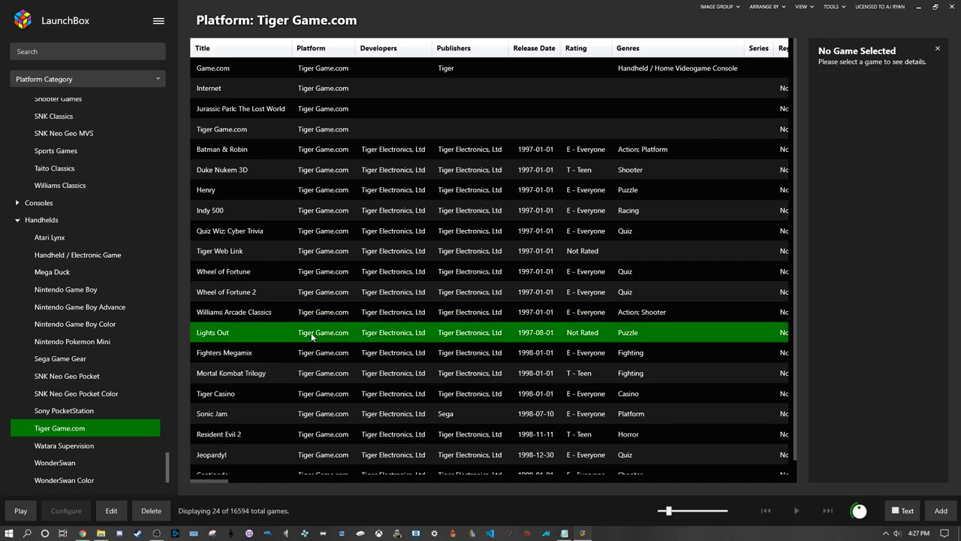
scroll(921, 310, "down", 2)
scroll(921, 309, "down", 5)
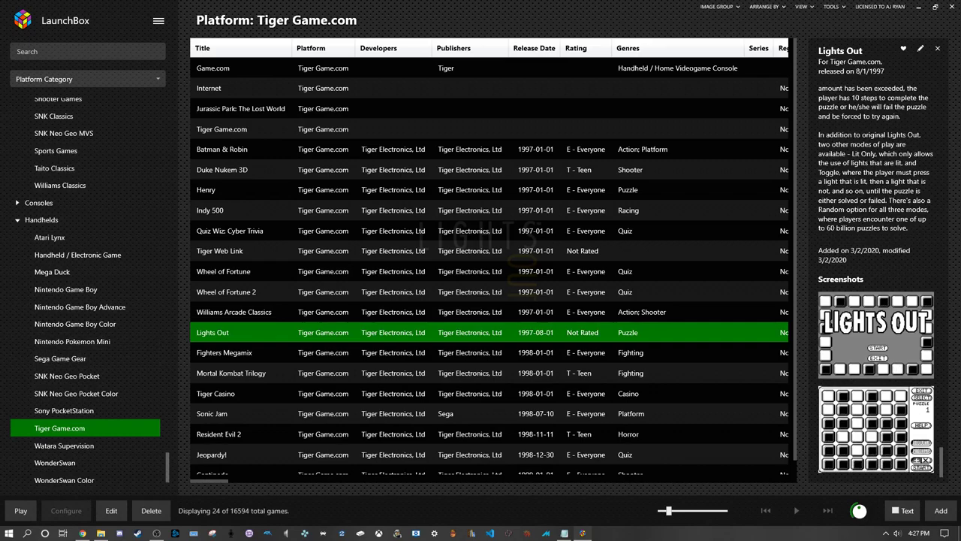